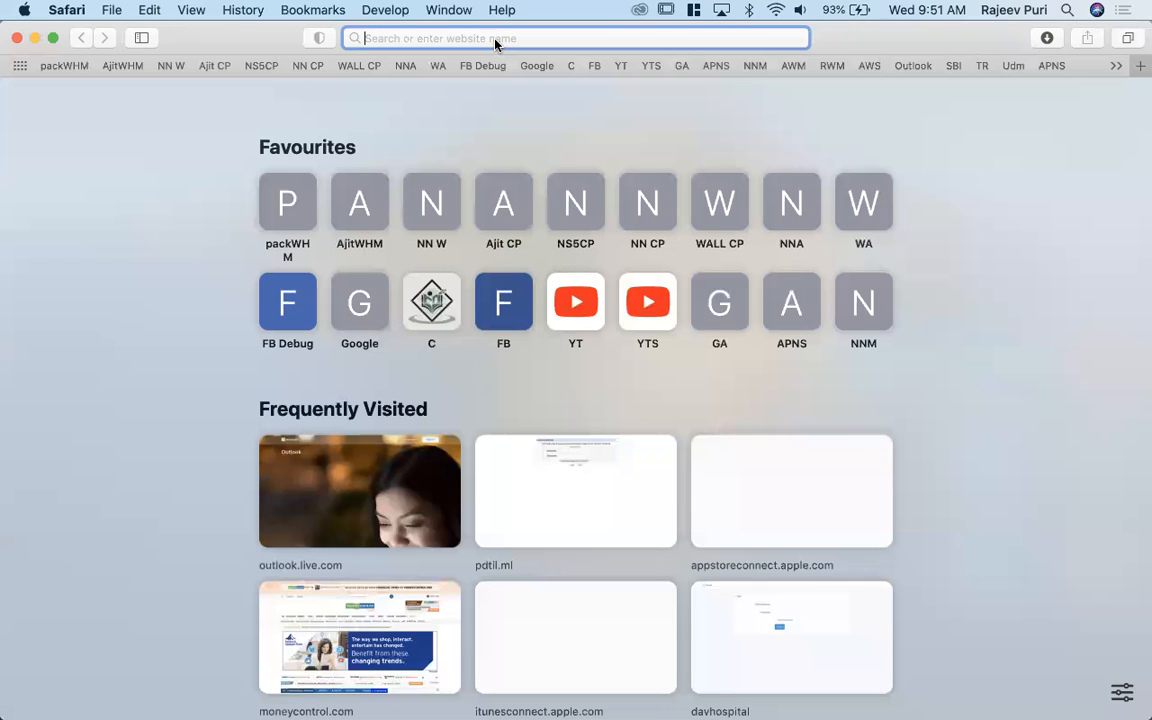
{"action": "type", "text": "vmwareare"}
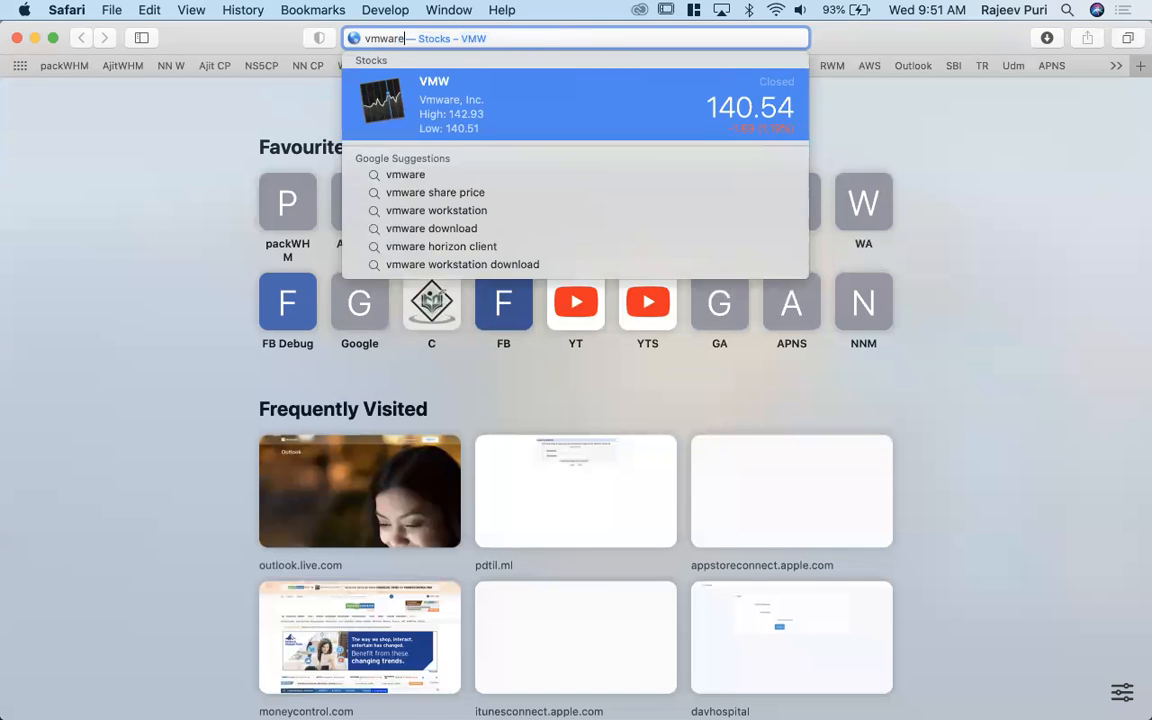
{"action": "key", "text": "Return"}
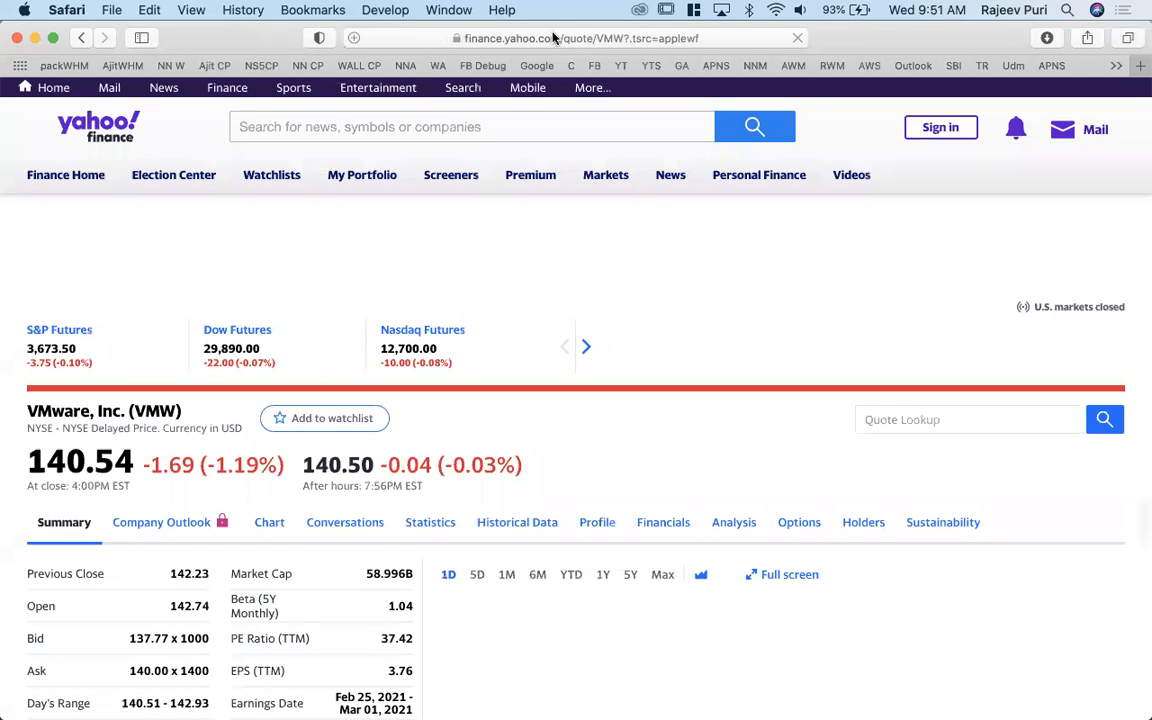
- Open the Google search page at google.cm and search for "vmware download"
{"action": "left_click", "coordinate": [553, 37]}
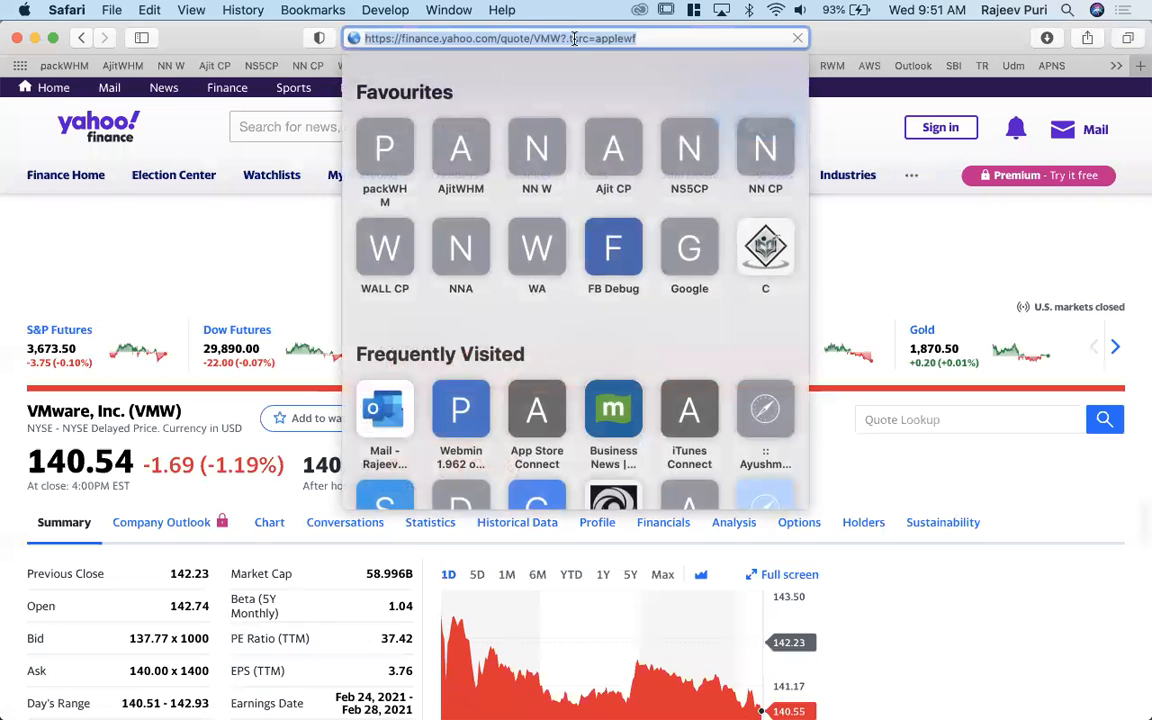
{"action": "type", "text": "google.cm"}
{"action": "key", "text": "Return"}
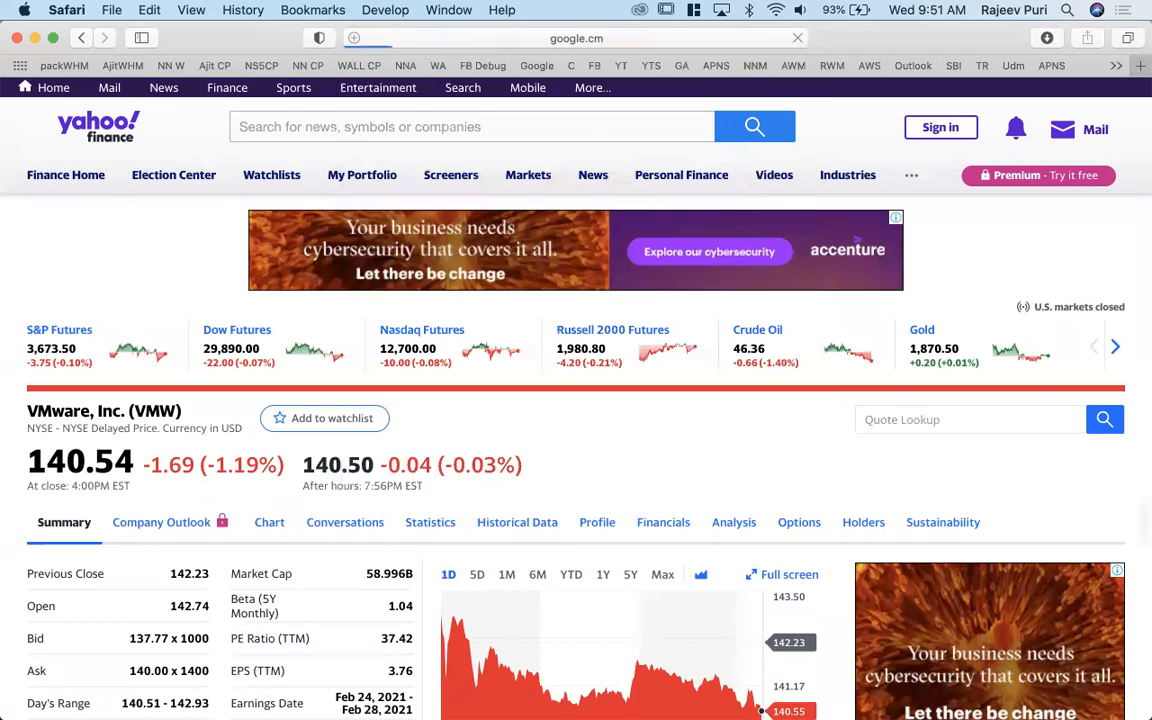
{"action": "type", "text": "vm"}
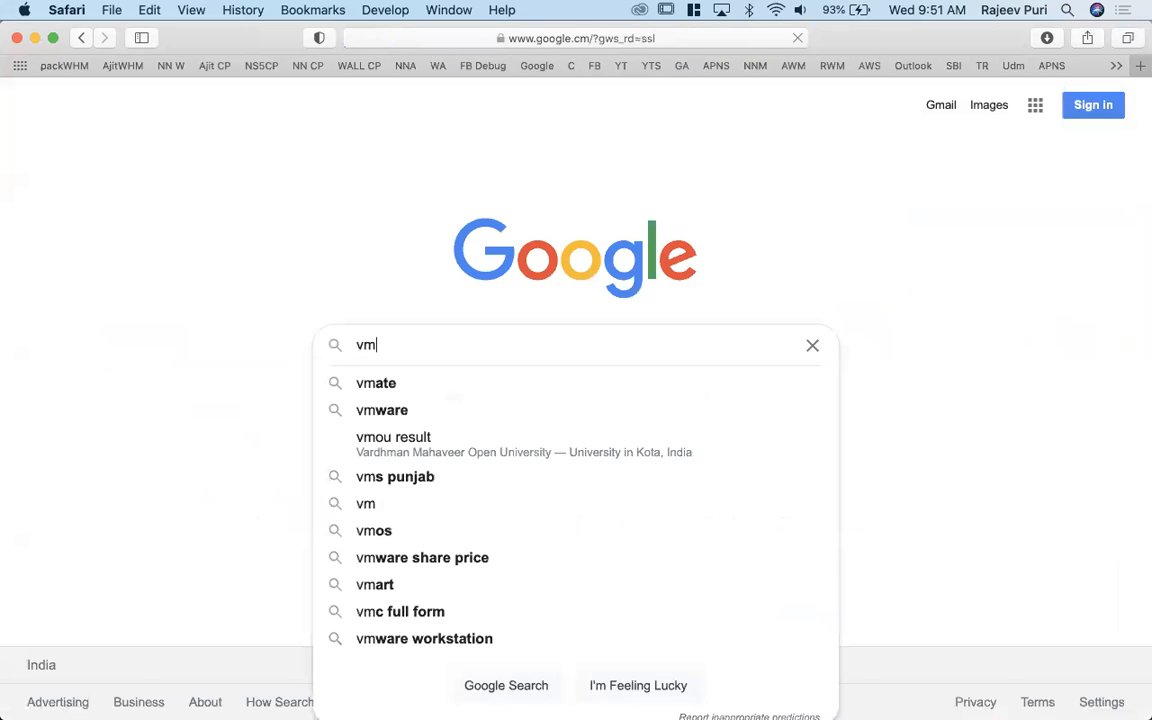
{"action": "type", "text": "ware"}
{"action": "key", "text": "Down"}
{"action": "key", "text": "Down"}
{"action": "key", "text": "Return"}
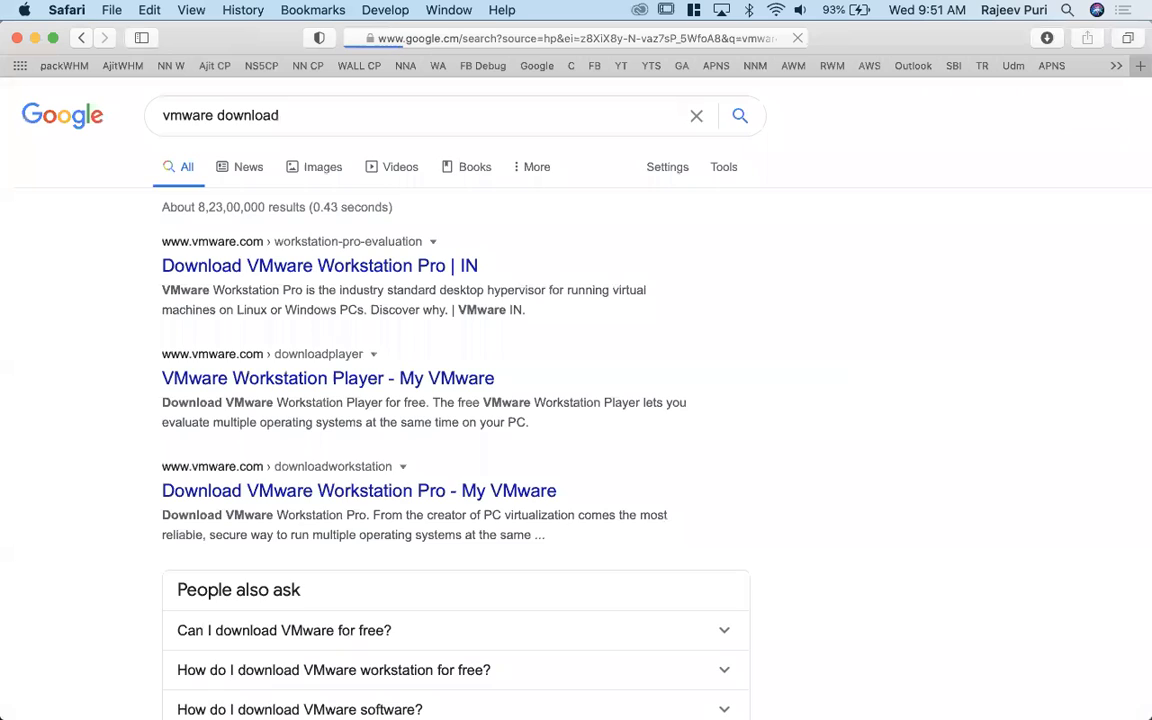
- Open the Download VMware Workstation Pro result and review the Workstation 16 Pro download options for Windows and Linux
{"action": "left_click", "coordinate": [352, 270]}
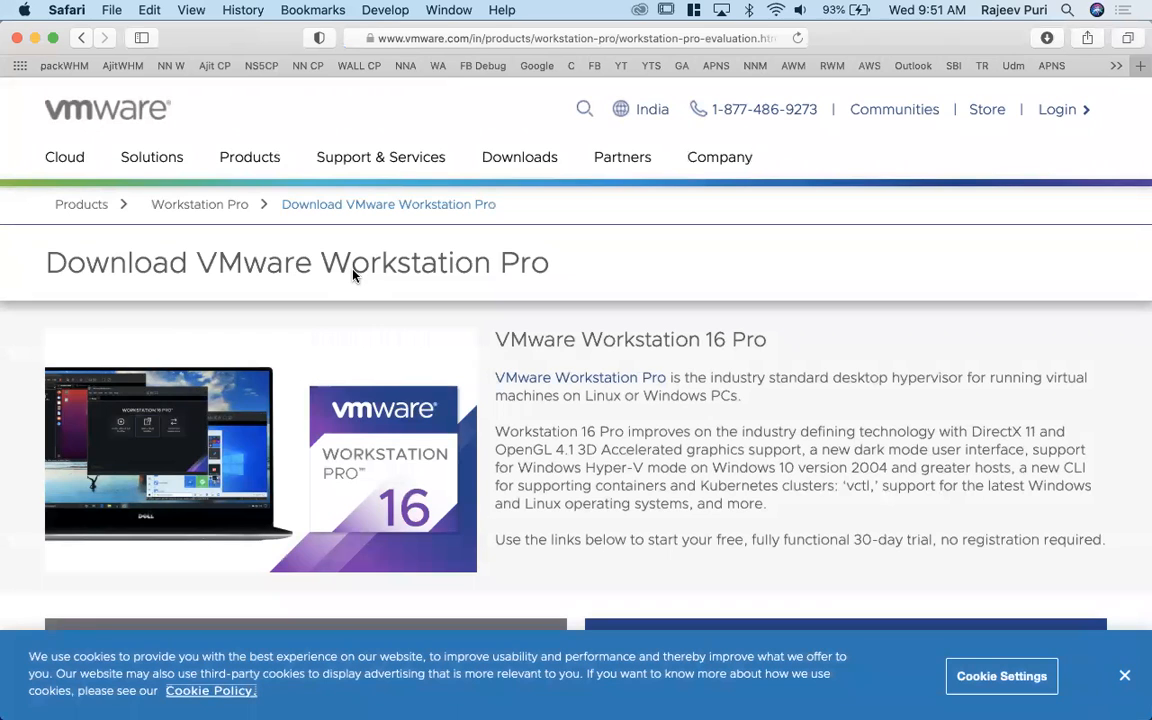
{"action": "scroll", "coordinate": [998, 516], "scroll_direction": "down", "scroll_amount": 2}
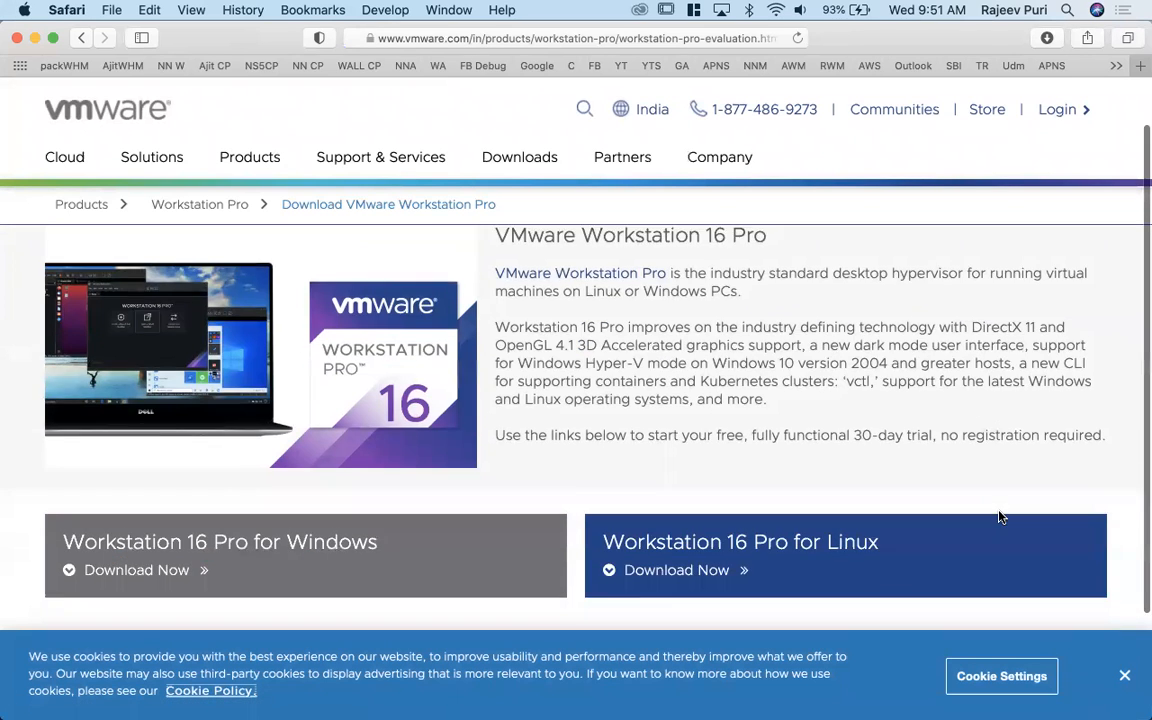
{"action": "scroll", "coordinate": [1000, 516], "scroll_direction": "down", "scroll_amount": 1}
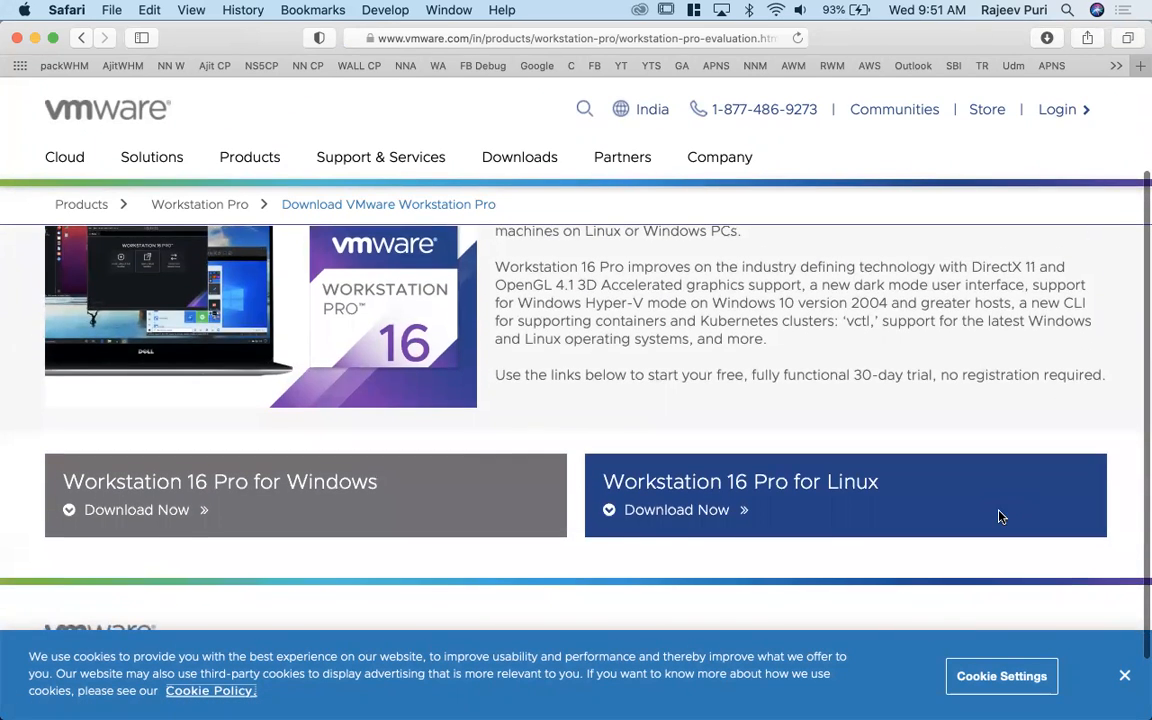
{"action": "scroll", "coordinate": [1000, 516], "scroll_direction": "down", "scroll_amount": 2}
{"action": "scroll", "coordinate": [1000, 516], "scroll_direction": "up", "scroll_amount": 2}
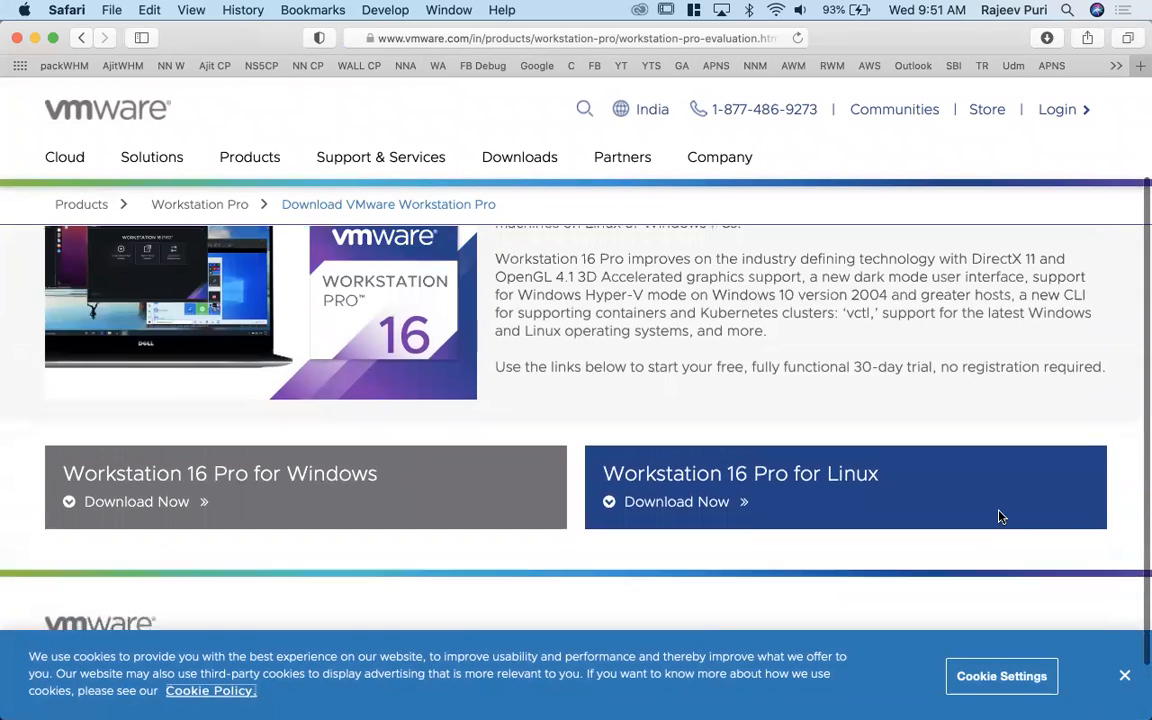
{"action": "scroll", "coordinate": [1000, 516], "scroll_direction": "up", "scroll_amount": 2}
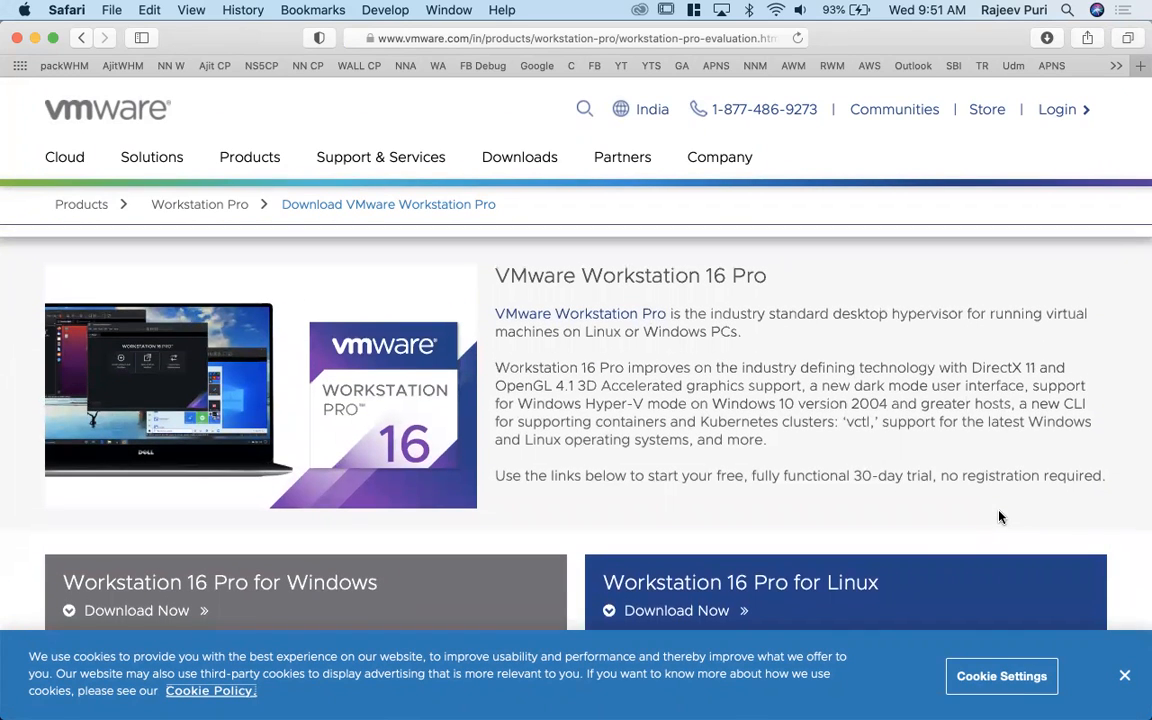
{"action": "scroll", "coordinate": [616, 310], "scroll_direction": "up", "scroll_amount": 1}
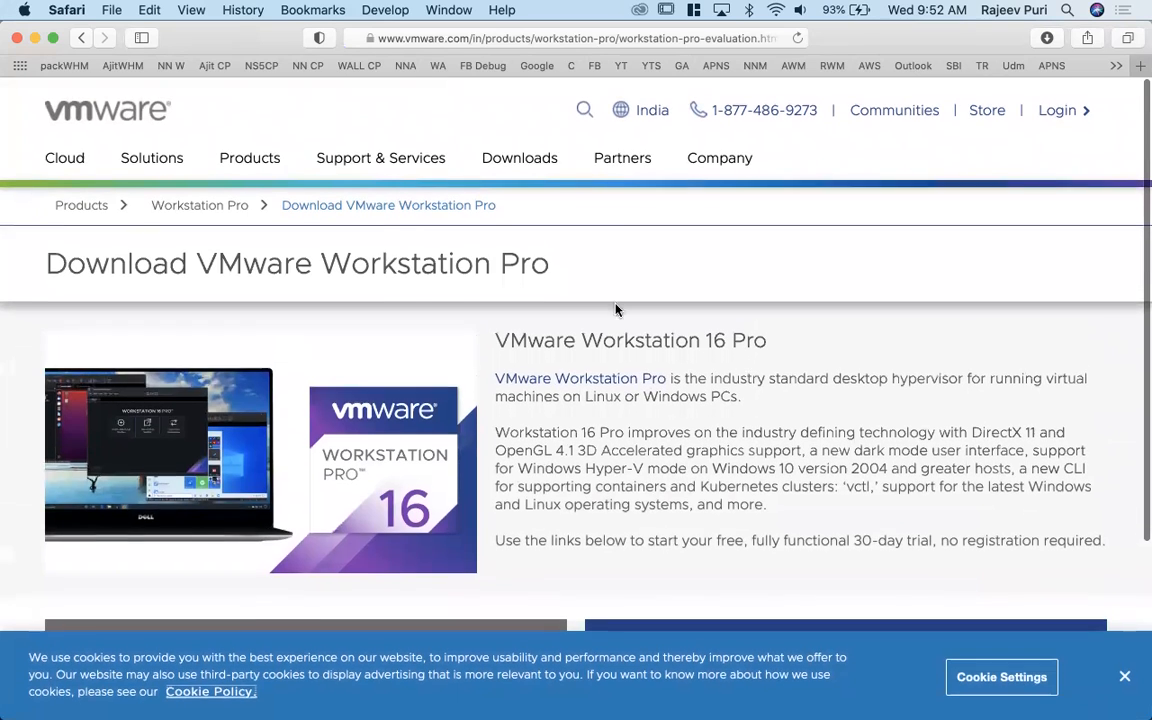
- Search Google for "vbox" and open the Oracle VM VirtualBox website to view its VirtualBox 6.1 download offer
{"action": "left_click", "coordinate": [536, 66]}
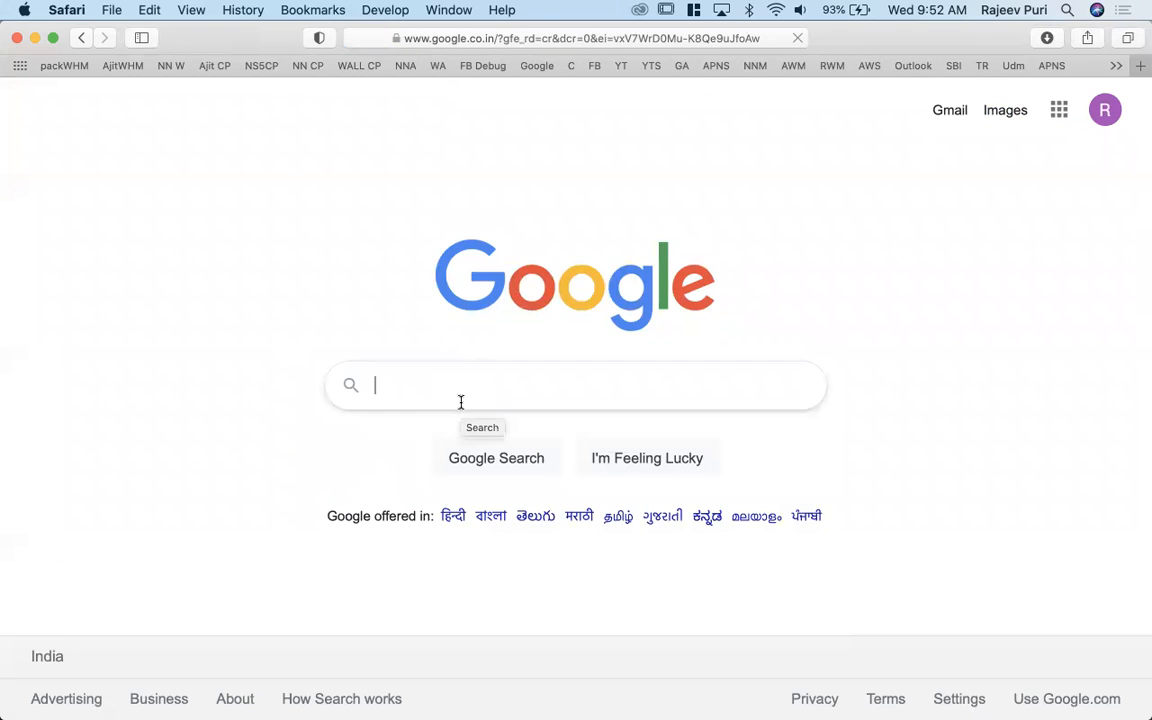
{"action": "type", "text": "vbox"}
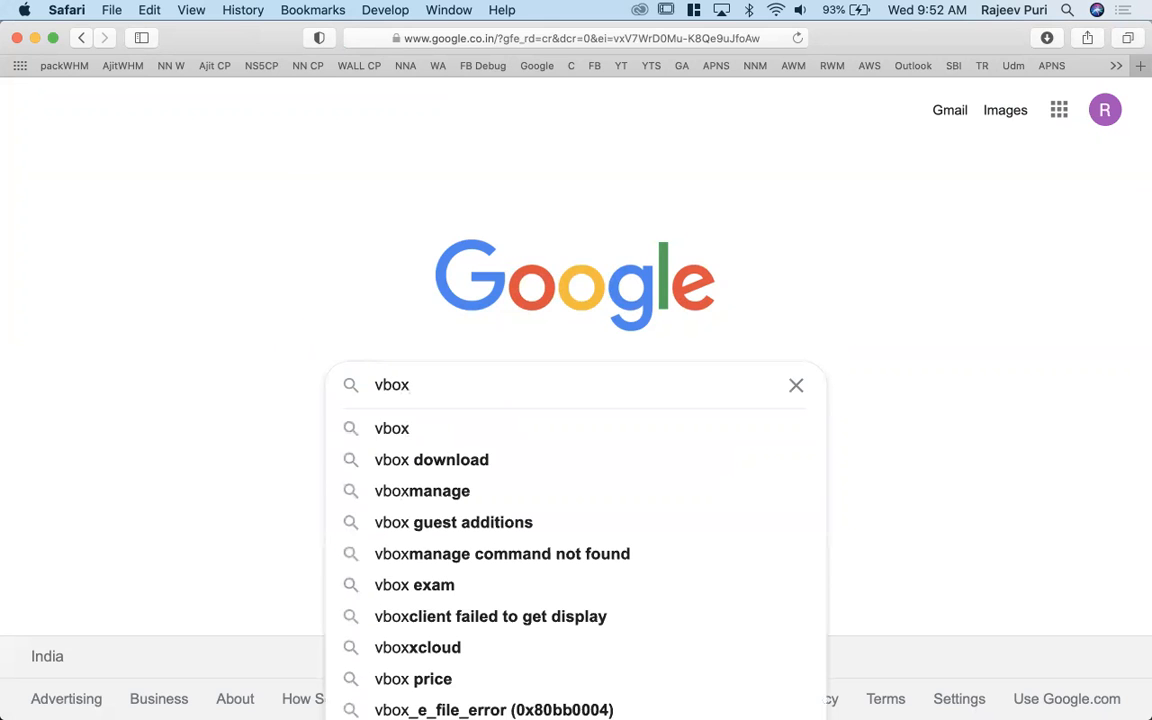
{"action": "key", "text": "Return"}
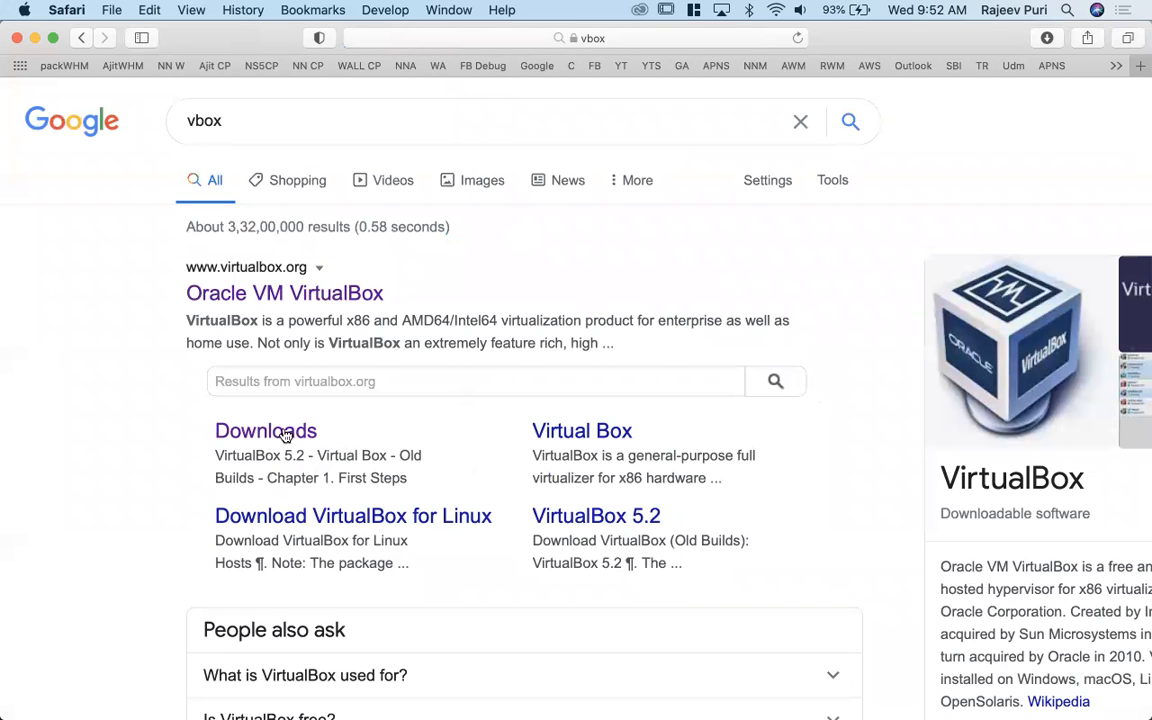
{"action": "left_click", "coordinate": [320, 291]}
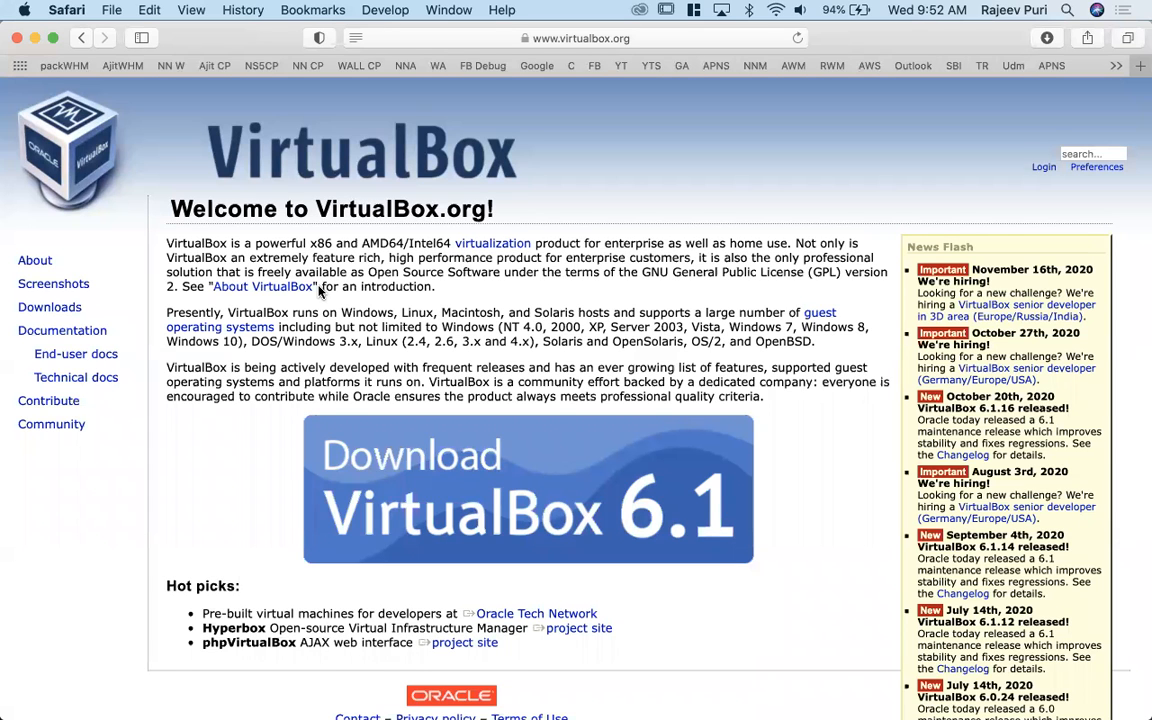
{"action": "scroll", "coordinate": [320, 291], "scroll_direction": "down", "scroll_amount": 2}
{"action": "scroll", "coordinate": [320, 291], "scroll_direction": "up", "scroll_amount": 2}
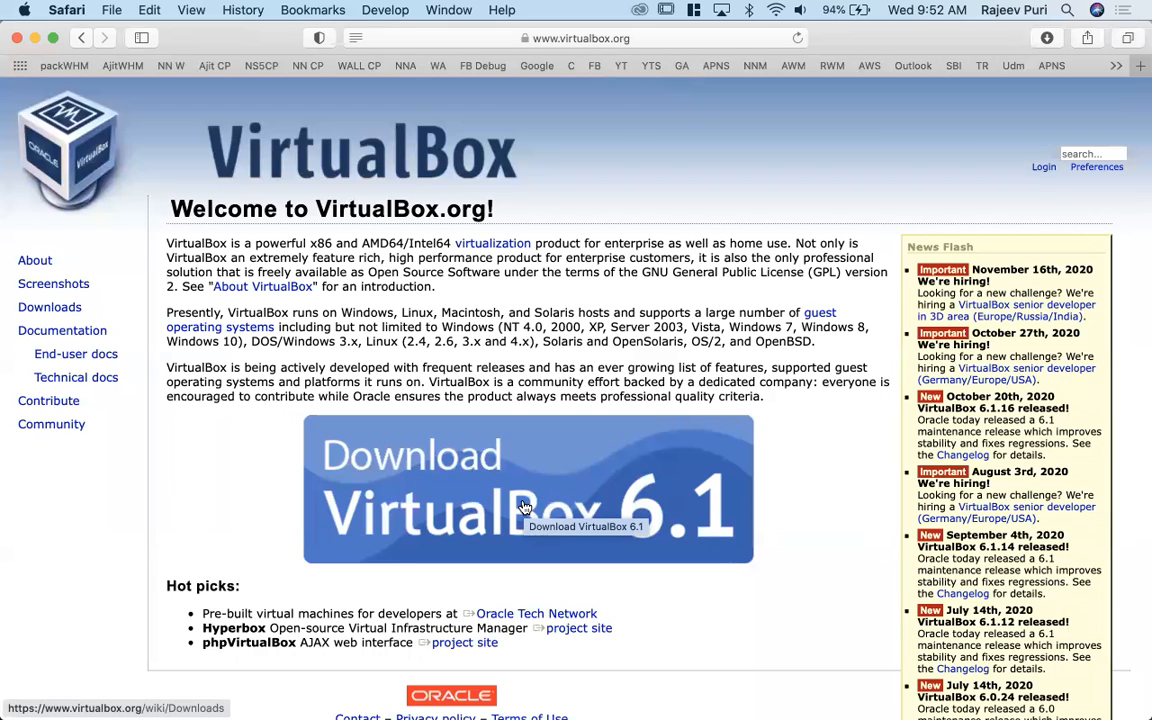
{"action": "scroll", "coordinate": [524, 507], "scroll_direction": "down", "scroll_amount": 2}
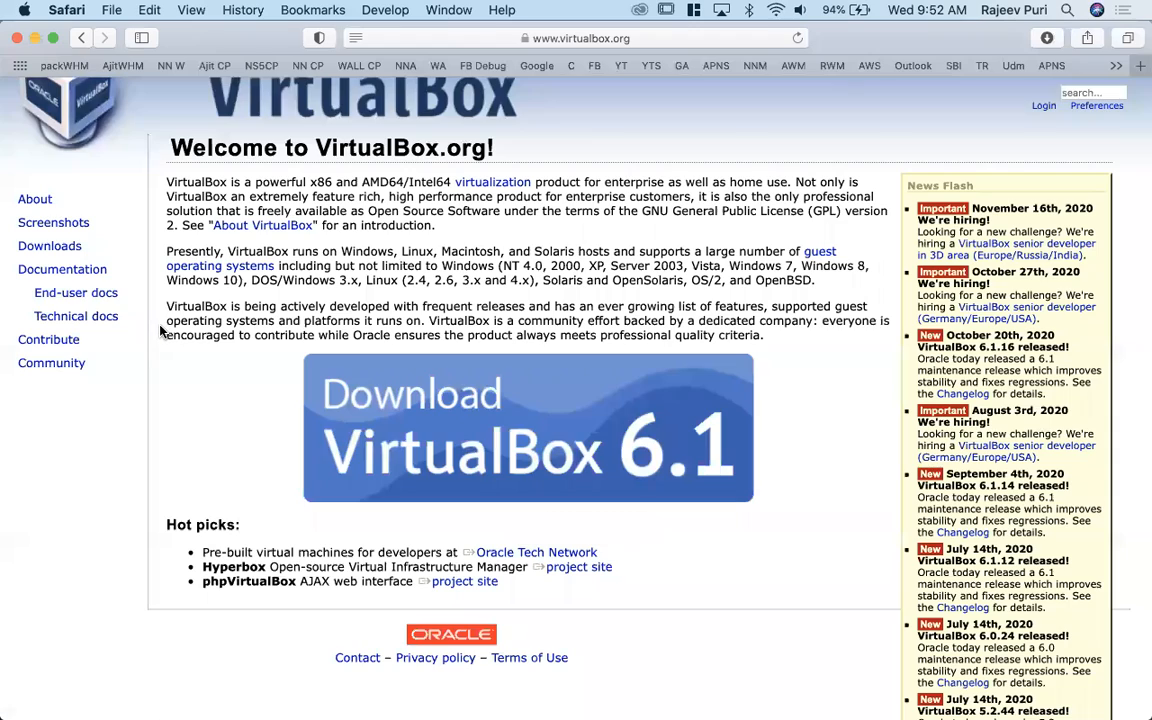
{"action": "scroll", "coordinate": [160, 330], "scroll_direction": "up", "scroll_amount": 3}
- Switch to VirtualBox by launching it from the Mac's installed applications
{"action": "mouse_move", "coordinate": [5, 416]}
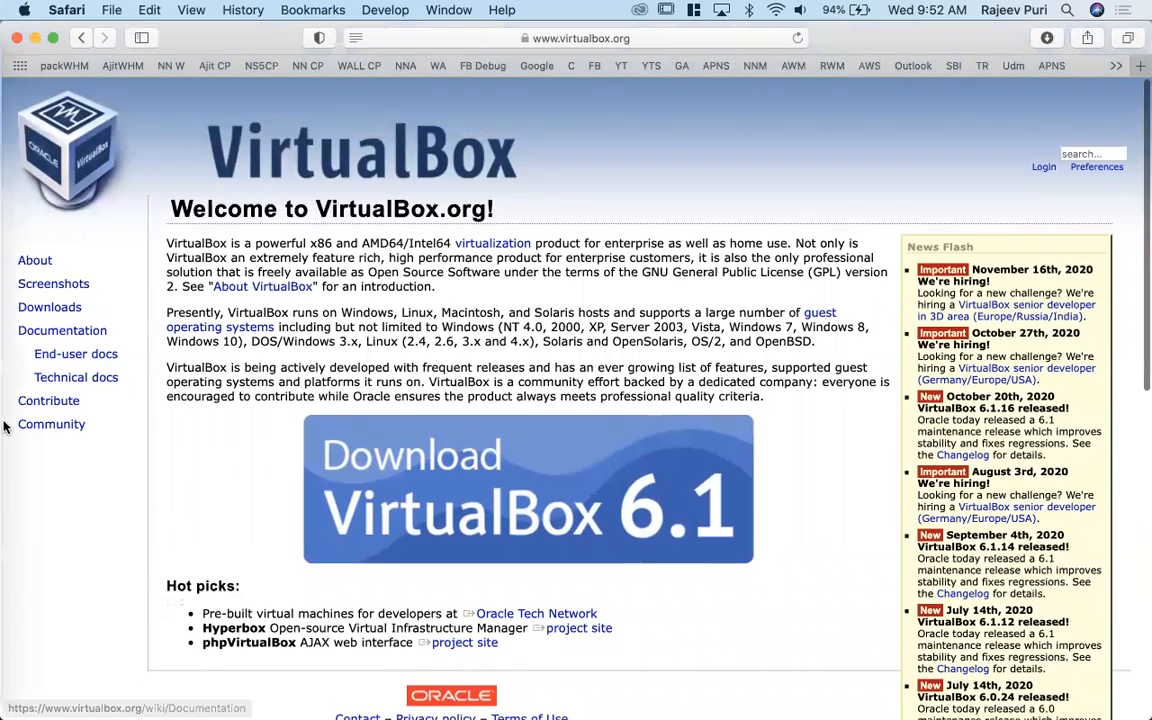
{"action": "left_click", "coordinate": [20, 89]}
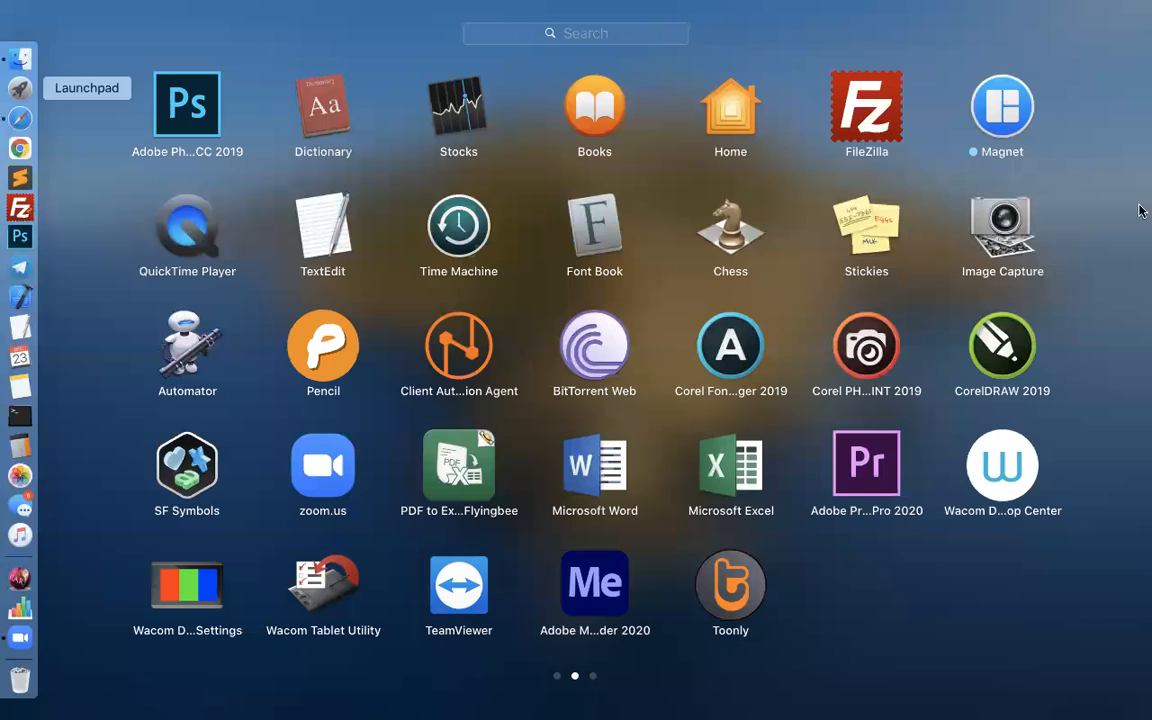
{"action": "scroll", "coordinate": [1082, 614], "scroll_direction": "right", "scroll_amount": 3}
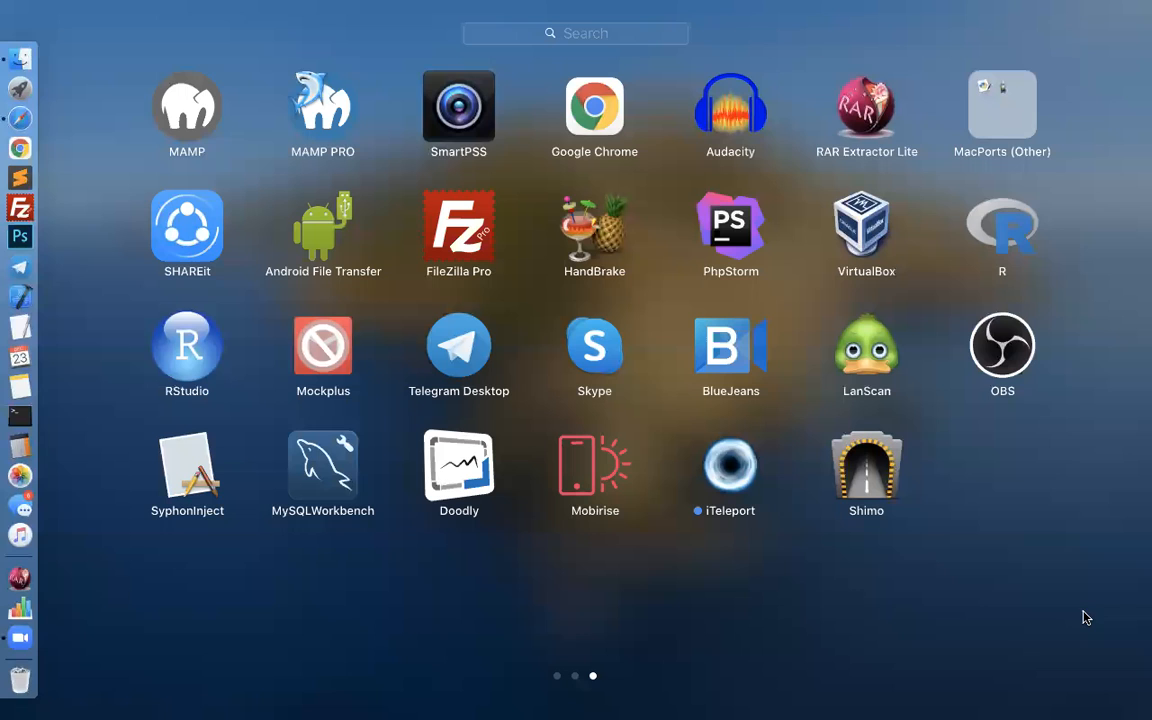
{"action": "left_click", "coordinate": [866, 228]}
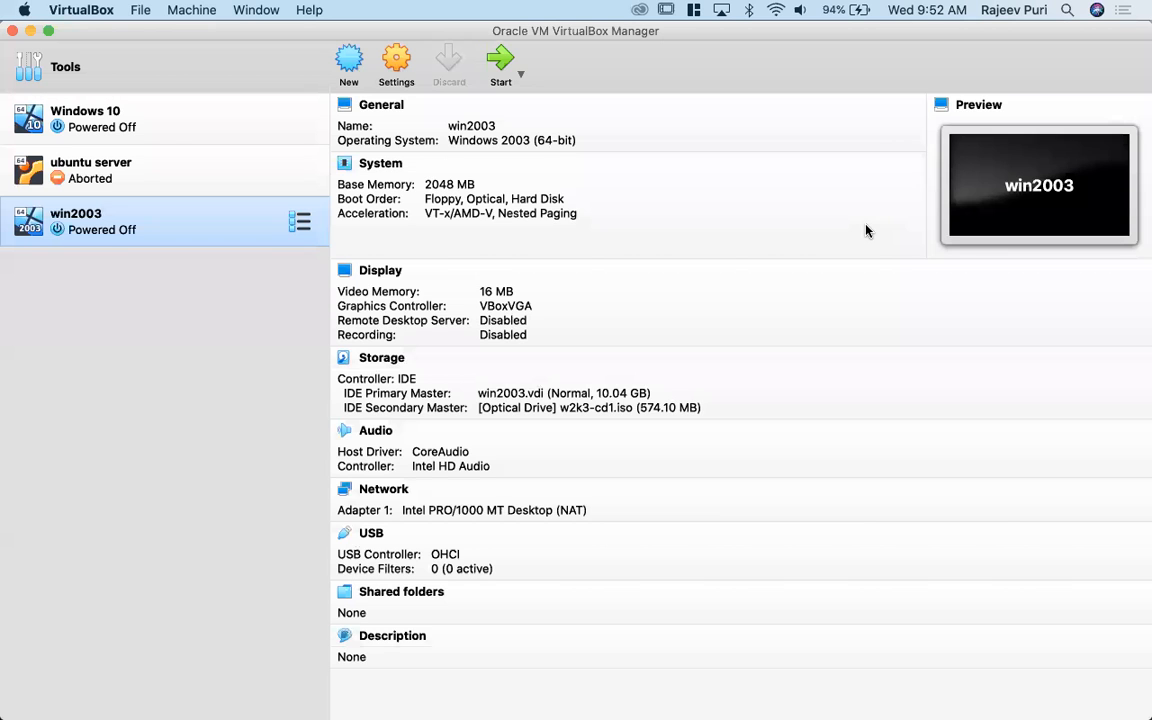
- Remove the win2003 virtual machine from the machine list
{"action": "right_click", "coordinate": [125, 232]}
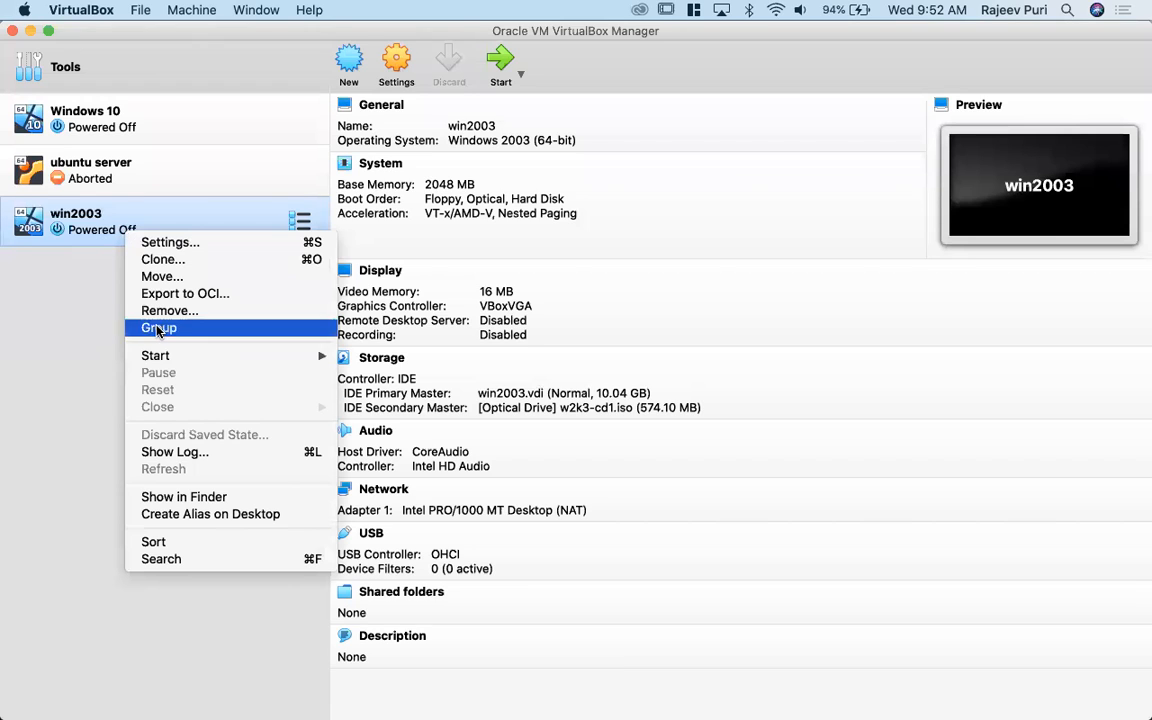
{"action": "left_click", "coordinate": [218, 311]}
{"action": "left_click", "coordinate": [690, 211]}
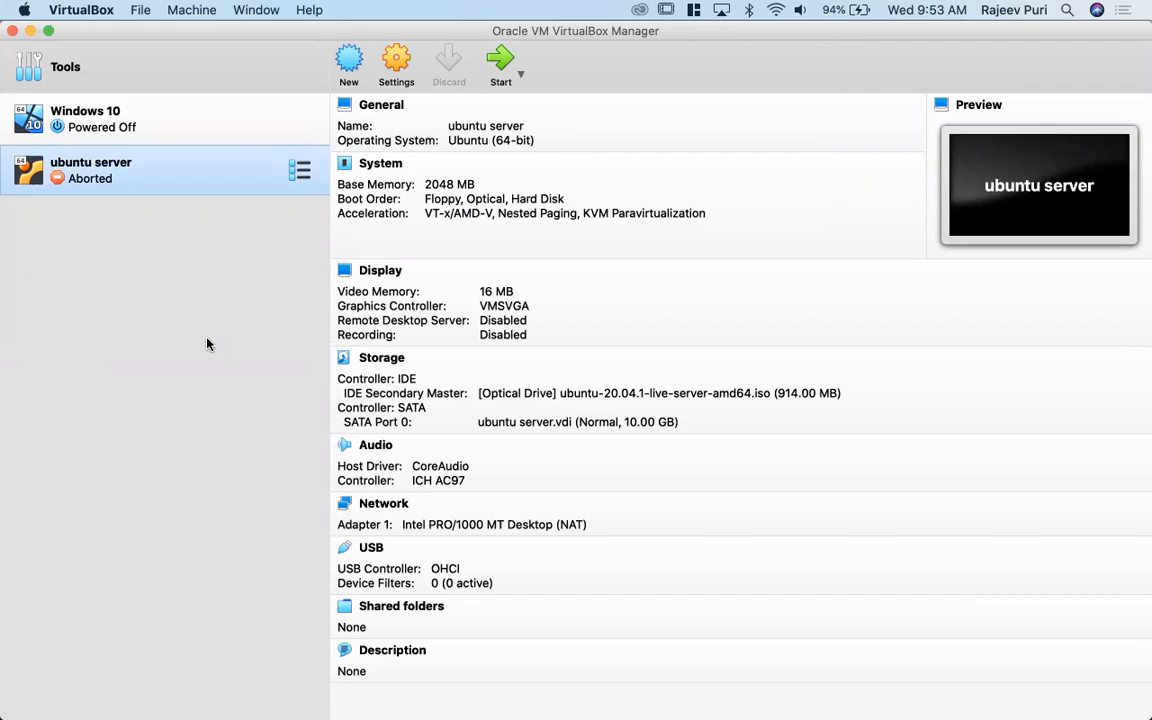
- Start a new virtual machine named win2k3 with version Windows 2003 (64-bit) and try to continue with the default machine folder
{"action": "left_click", "coordinate": [349, 60]}
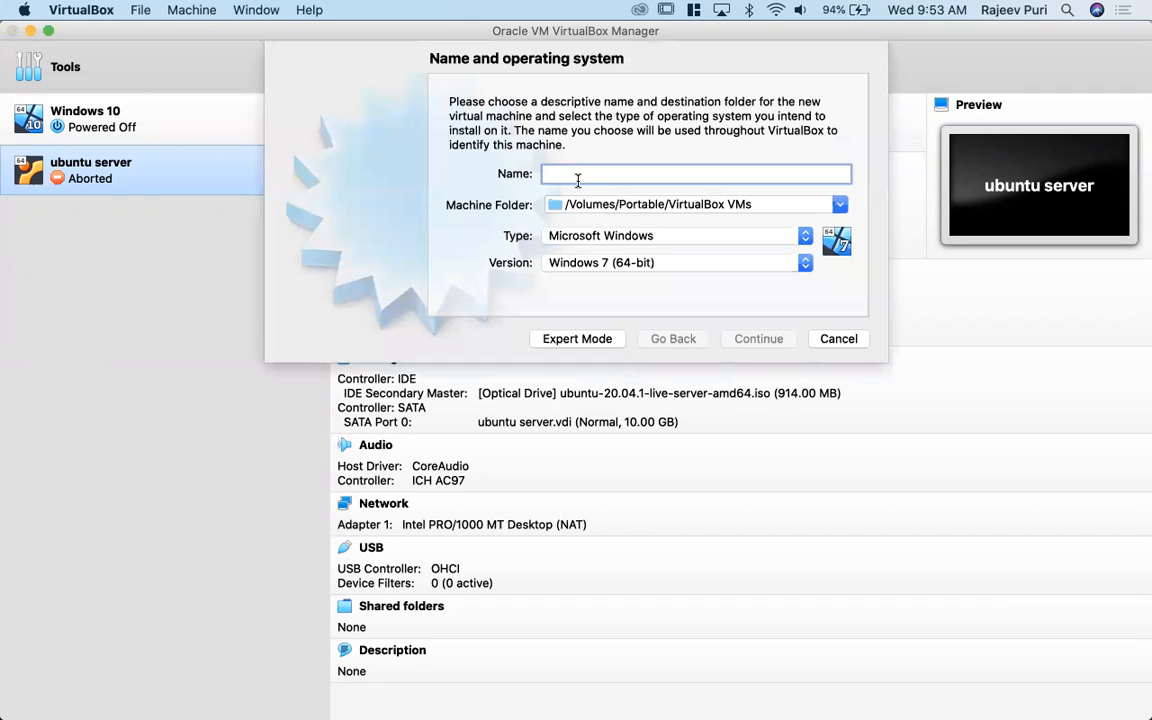
{"action": "type", "text": "2"}
{"action": "key", "text": "BackSpace"}
{"action": "type", "text": "win"}
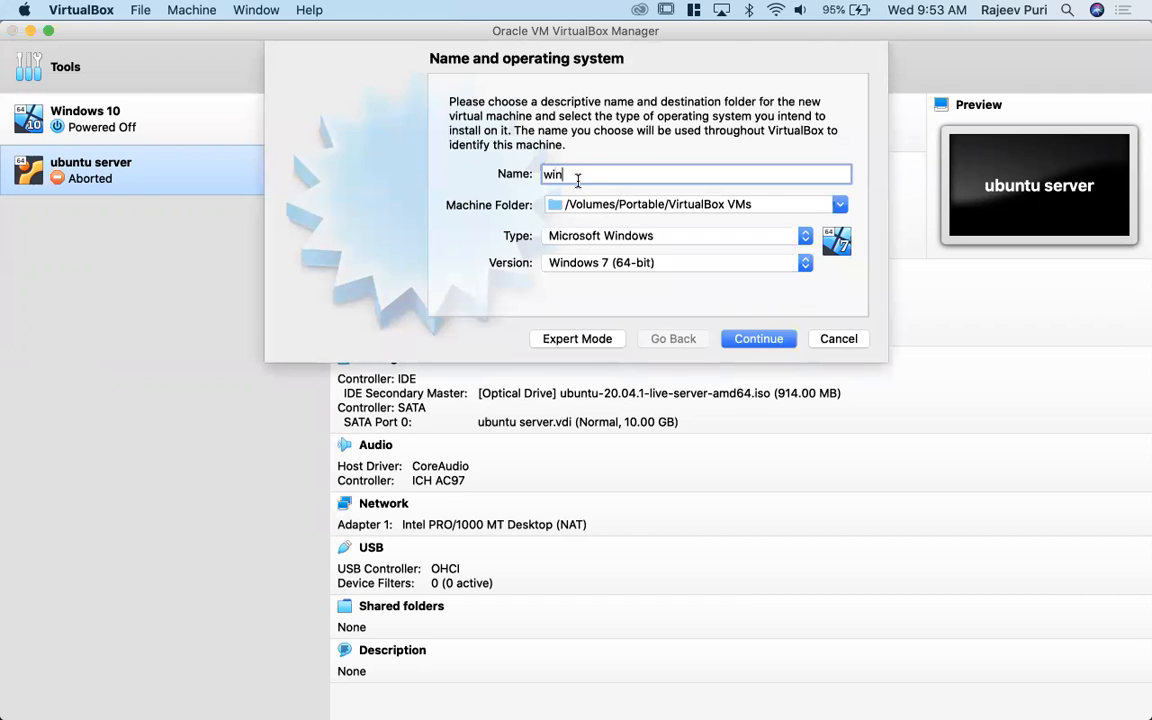
{"action": "type", "text": "2k3"}
{"action": "left_click", "coordinate": [688, 264]}
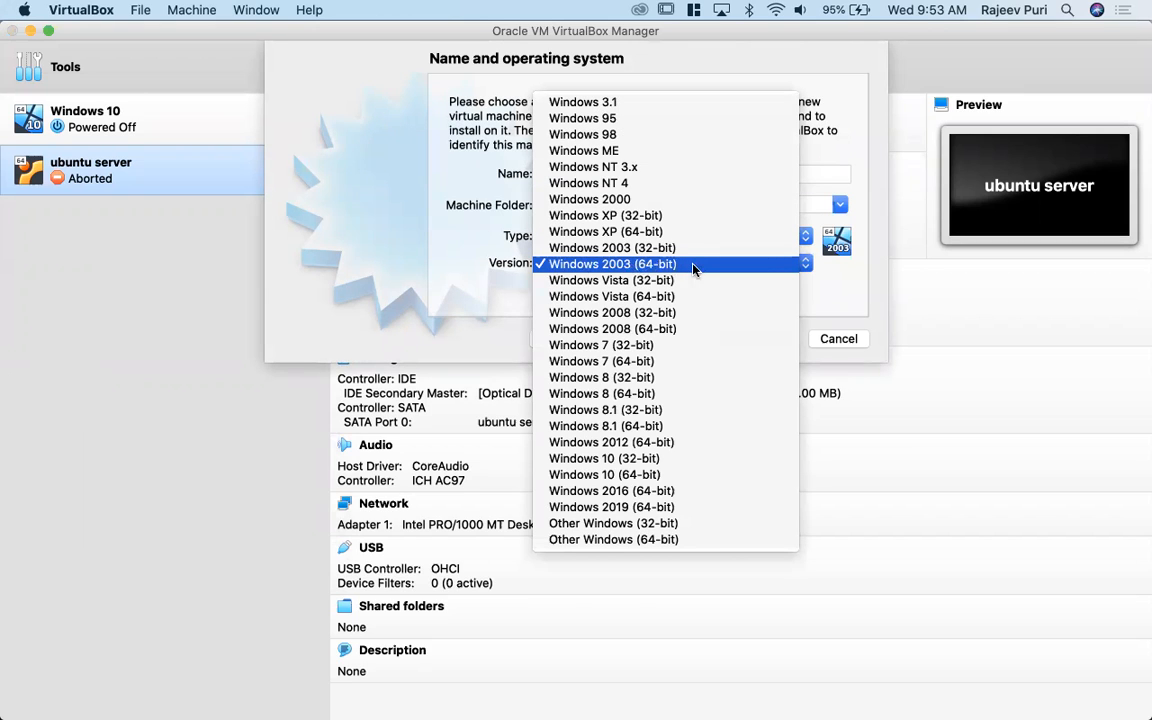
{"action": "left_click", "coordinate": [693, 264]}
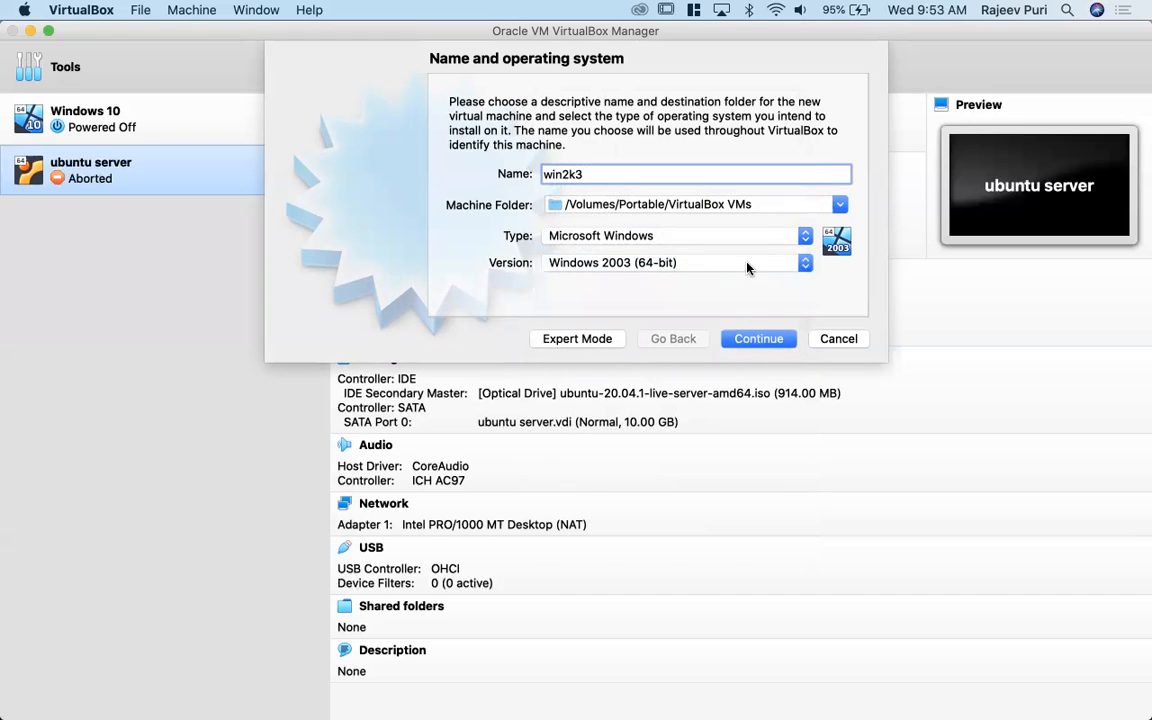
{"action": "left_click", "coordinate": [768, 340]}
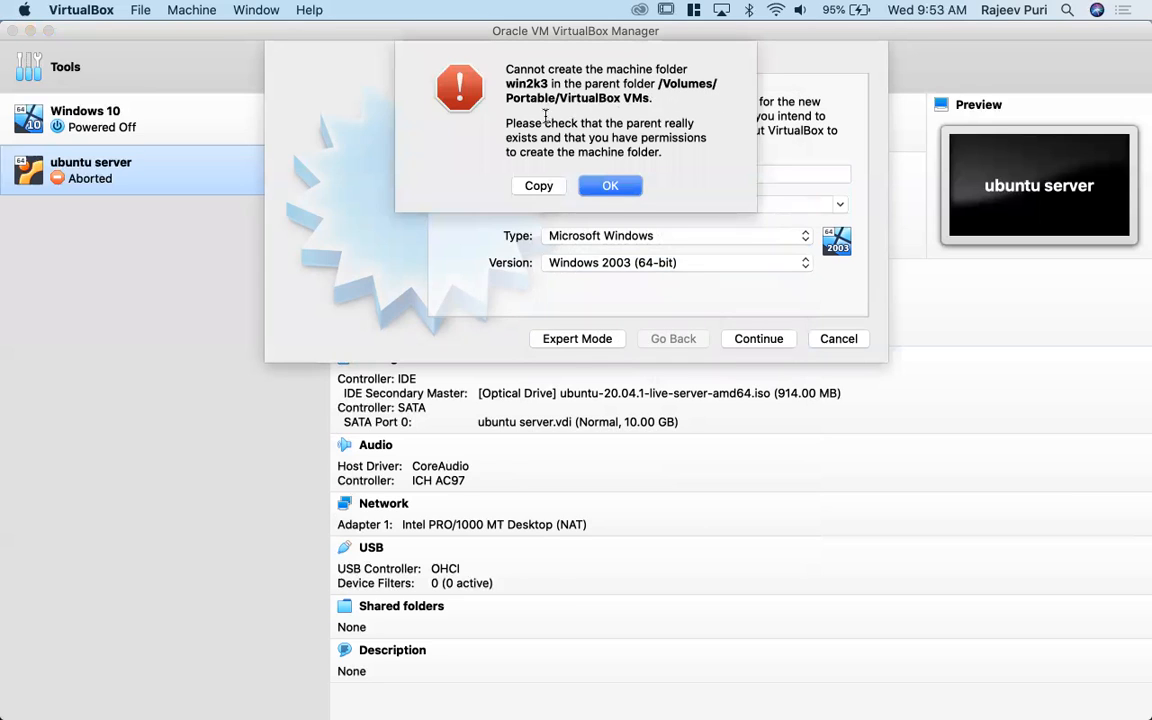
{"action": "left_click", "coordinate": [603, 187]}
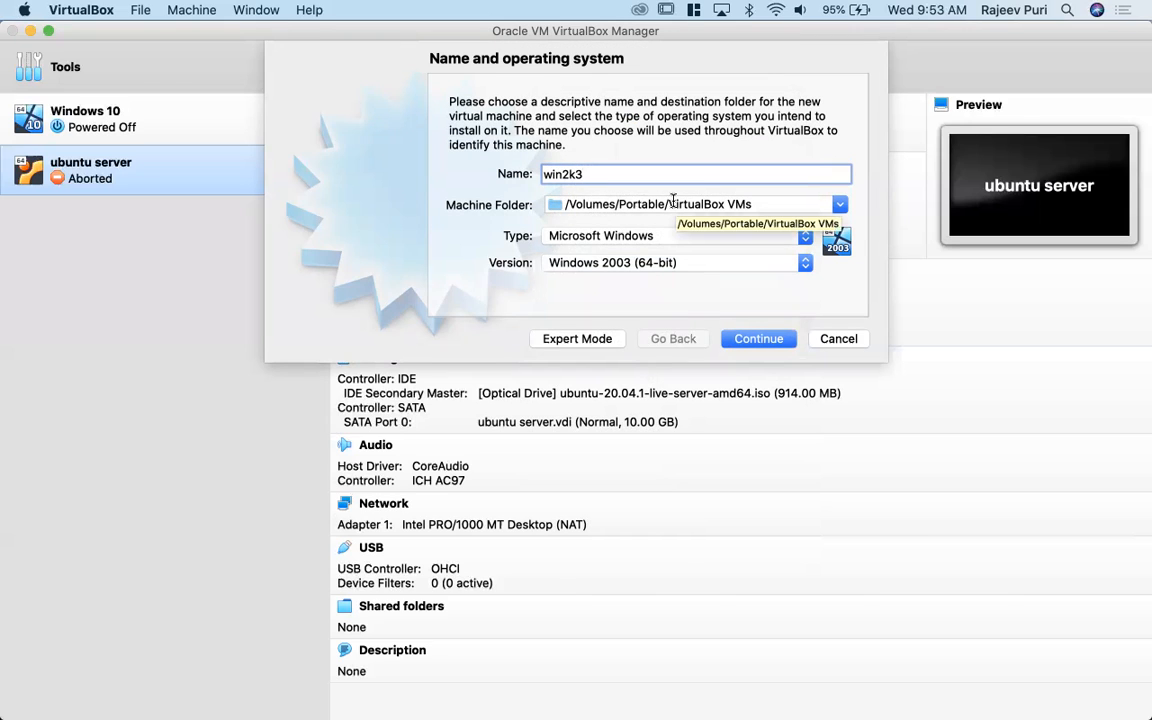
- Browse for another machine folder, going through Users on Macintosh HD to VirtualBox VMs in the home folder
{"action": "left_click", "coordinate": [840, 204]}
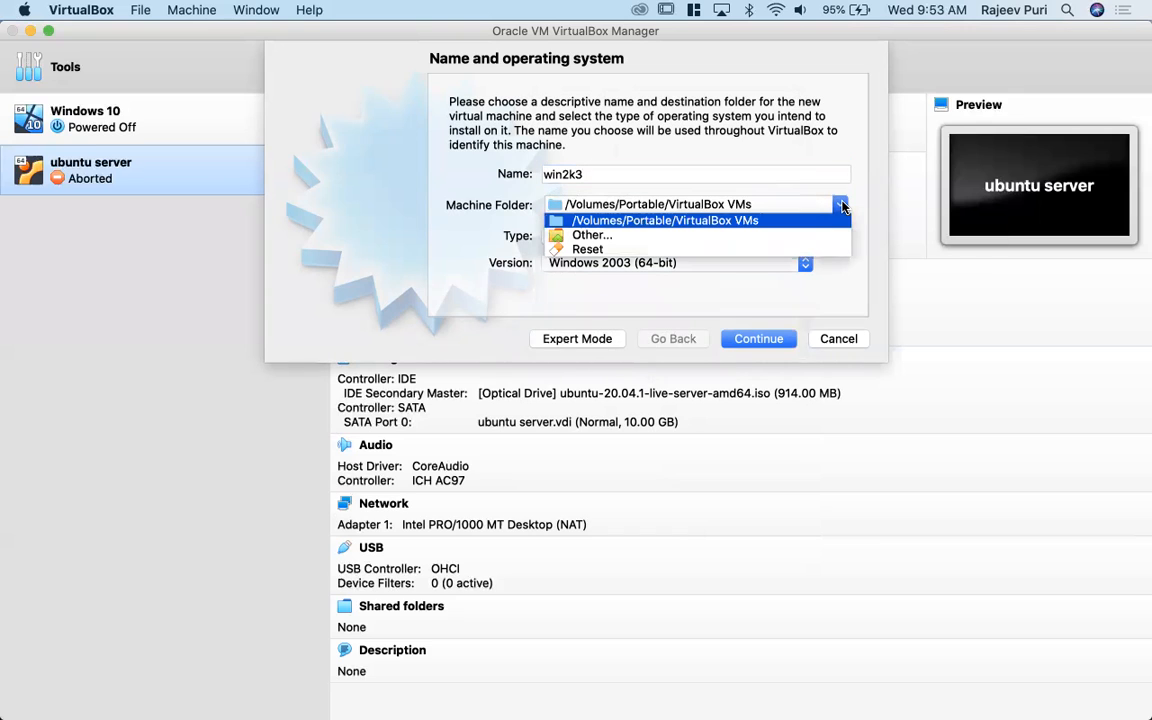
{"action": "left_click", "coordinate": [582, 236]}
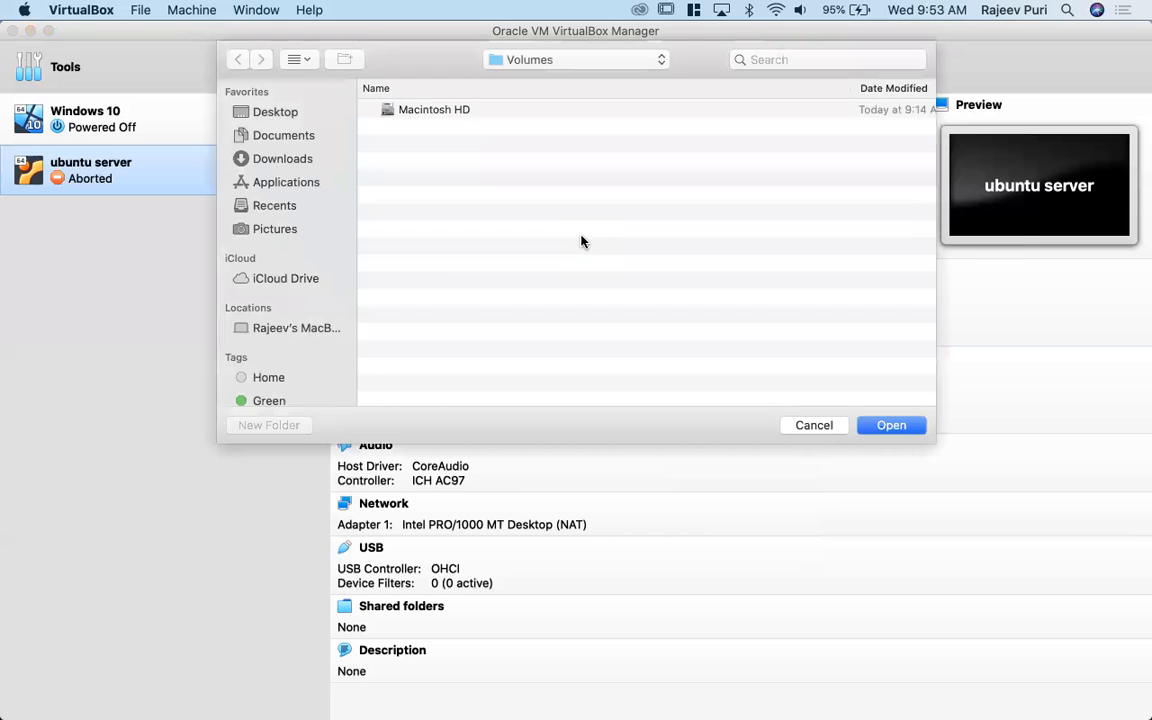
{"action": "double_click", "coordinate": [416, 111]}
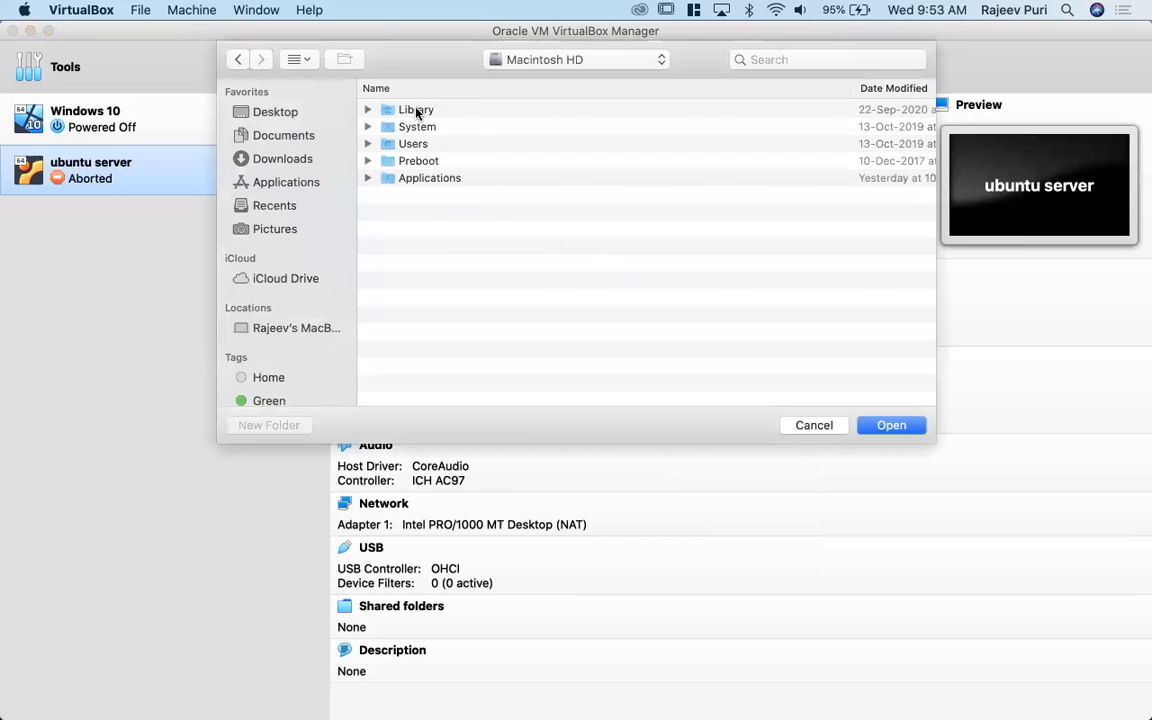
{"action": "double_click", "coordinate": [415, 143]}
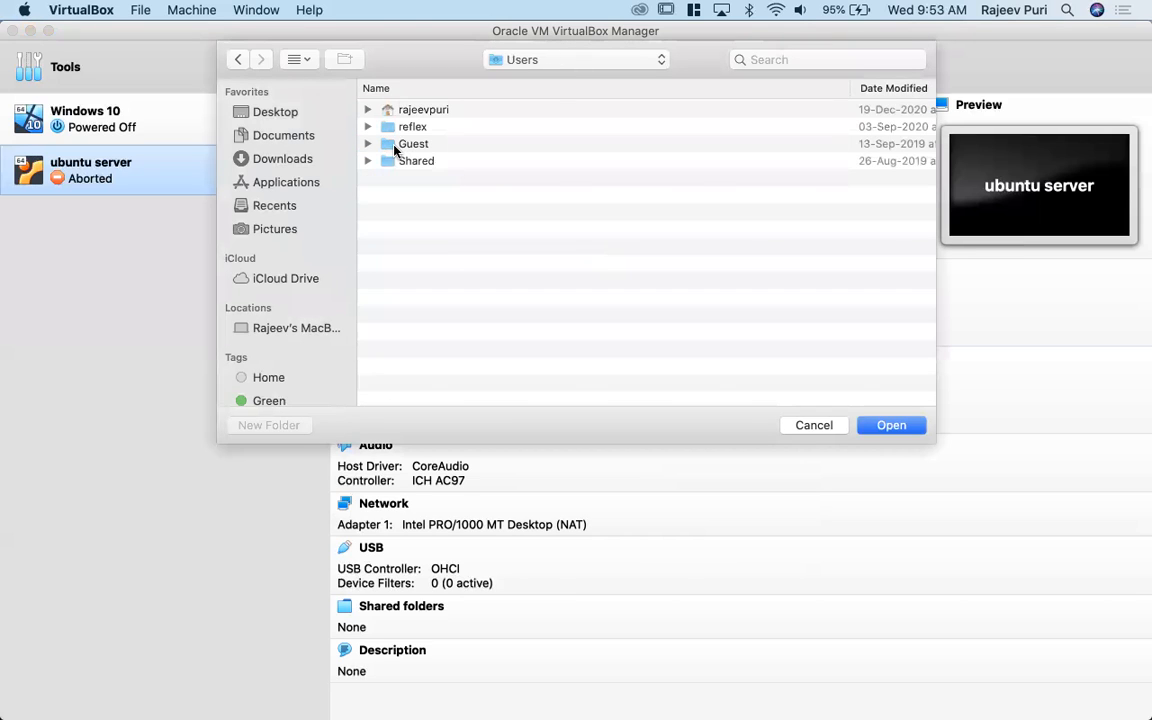
{"action": "double_click", "coordinate": [425, 110]}
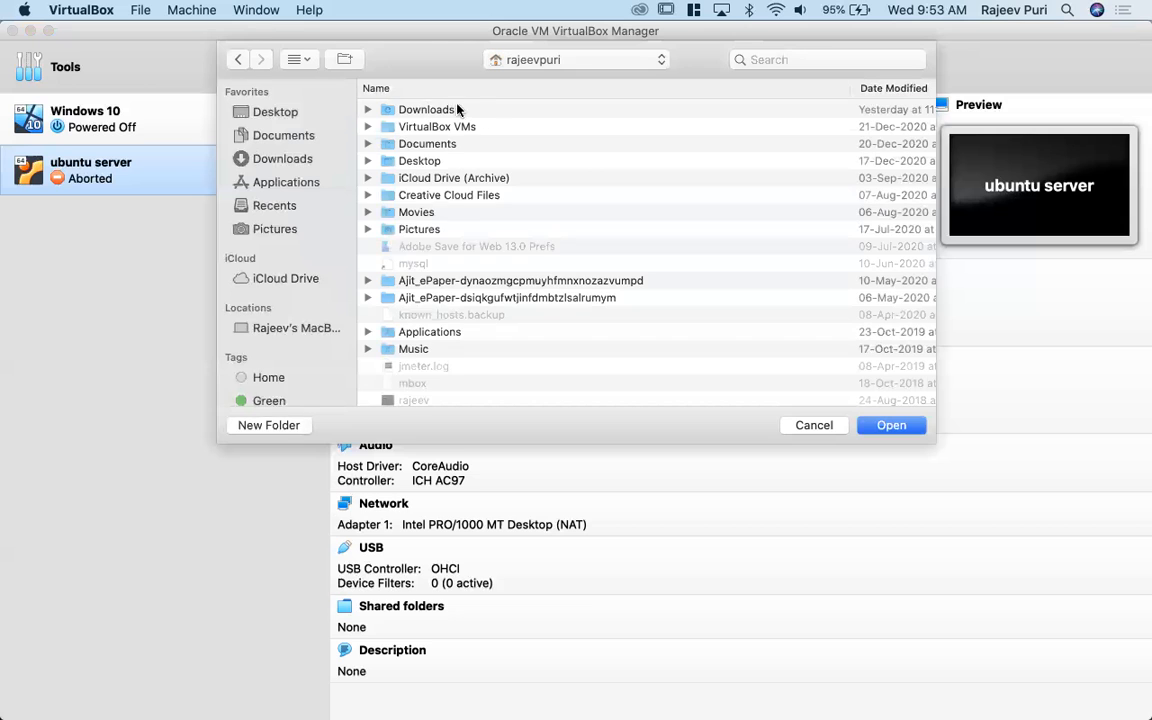
{"action": "double_click", "coordinate": [466, 127]}
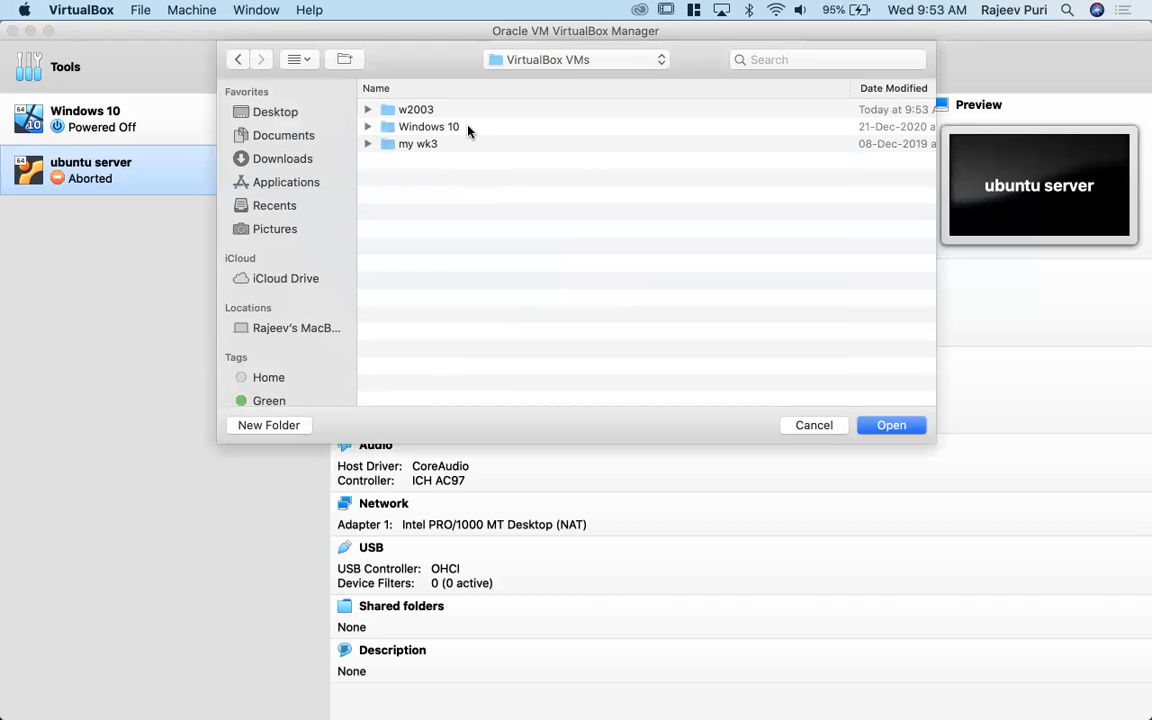
- Switch to Finder and open the VirtualBox VMs folder in the home folder on Macintosh HD
{"action": "mouse_move", "coordinate": [4, 157]}
{"action": "left_click", "coordinate": [18, 62]}
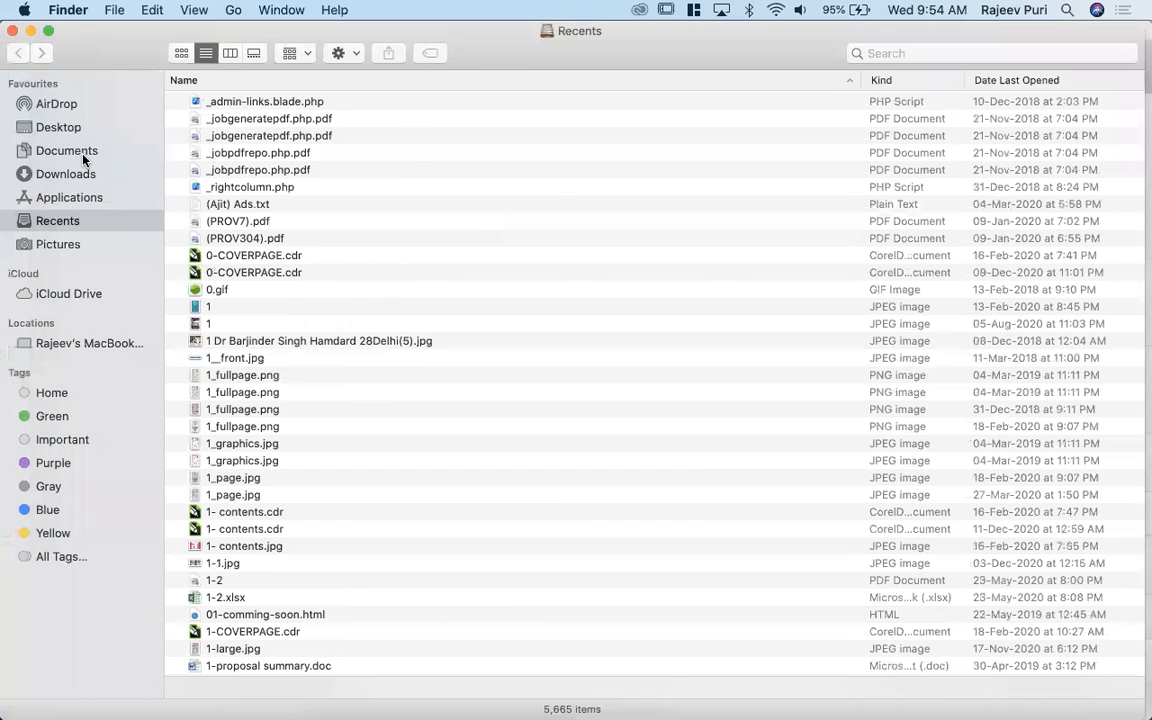
{"action": "left_click", "coordinate": [22, 343]}
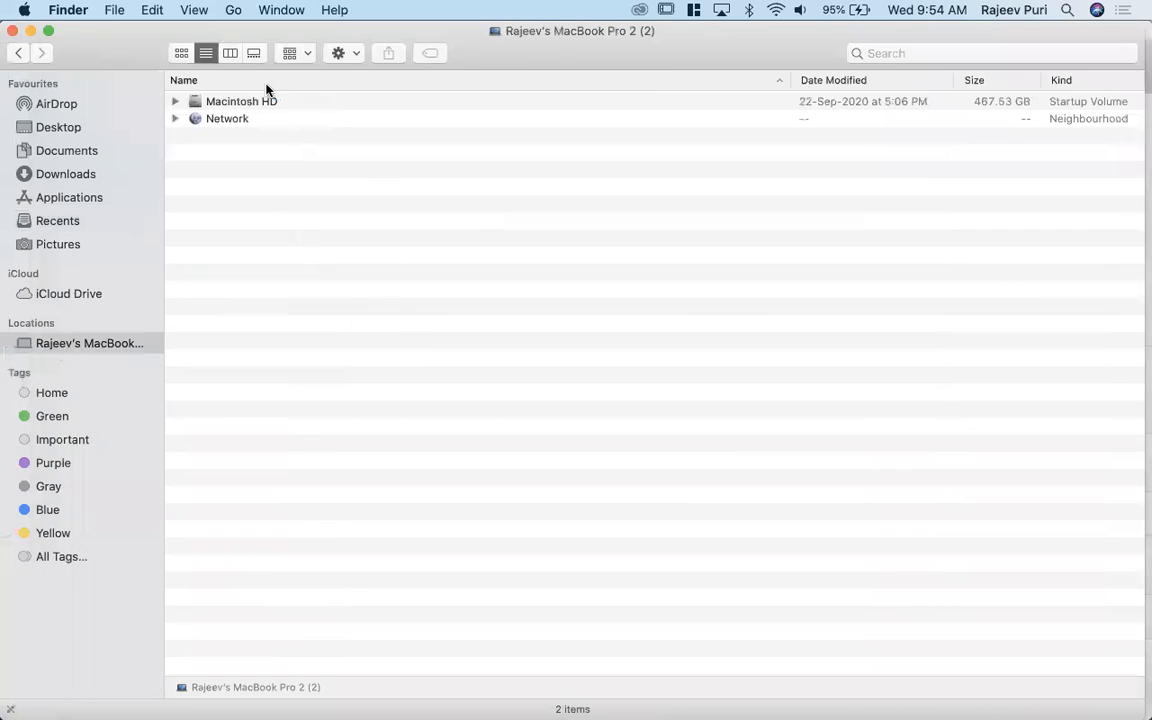
{"action": "double_click", "coordinate": [233, 103]}
{"action": "double_click", "coordinate": [218, 170]}
{"action": "double_click", "coordinate": [232, 122]}
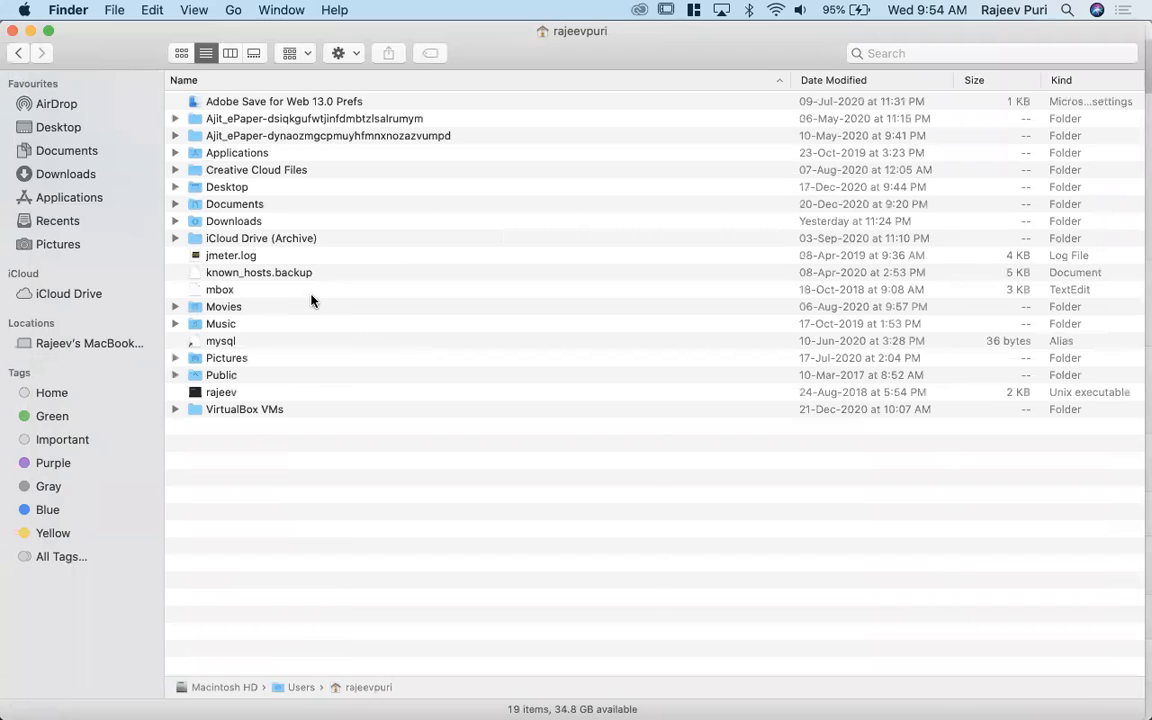
{"action": "double_click", "coordinate": [268, 412]}
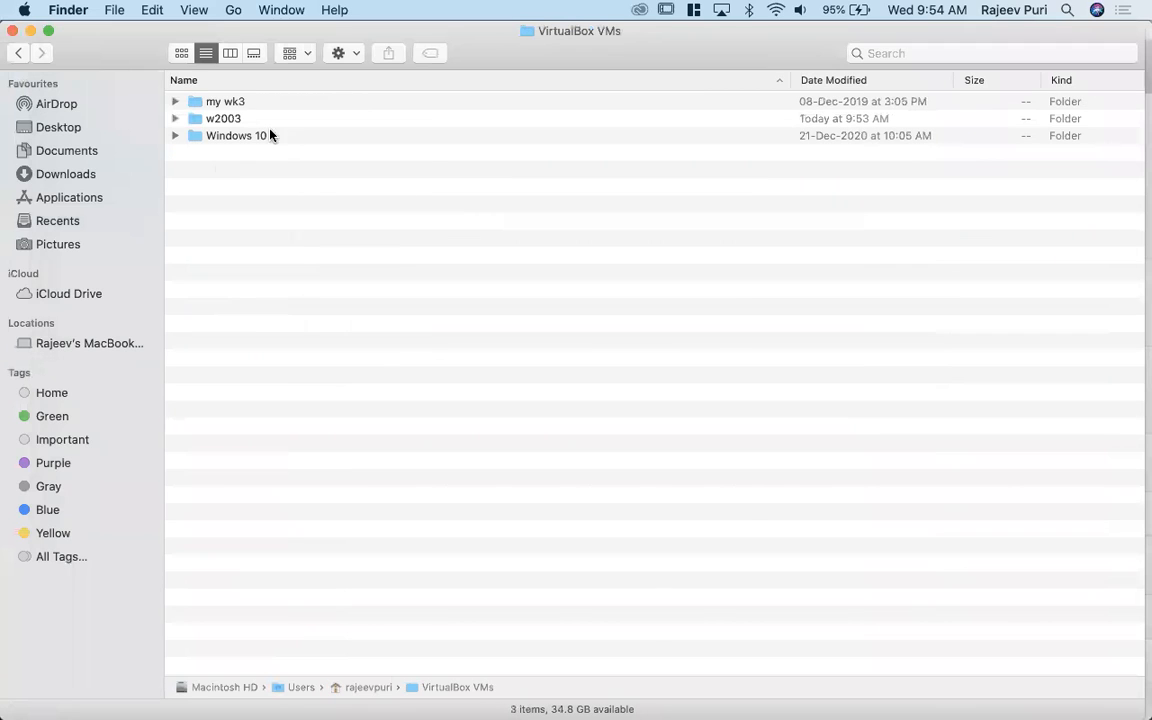
- Move the my wk3 and w2003 folders to the Bin and close the Finder window
{"action": "left_click", "coordinate": [233, 106]}
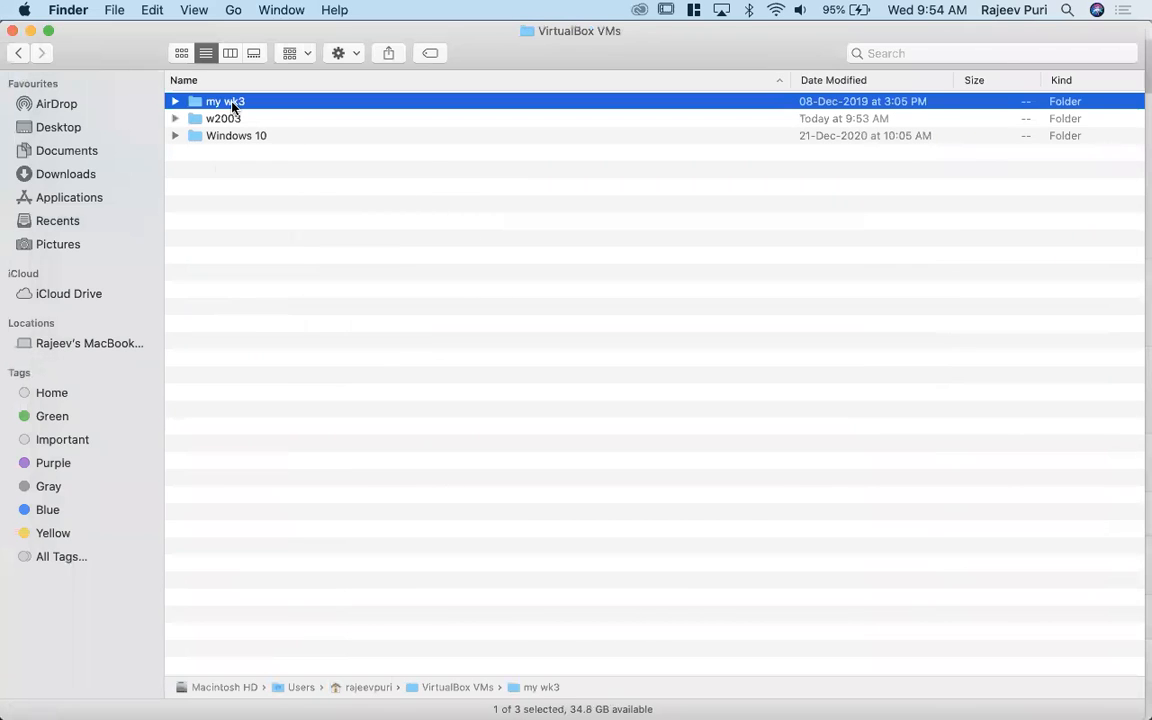
{"action": "key", "text": "shift+Down"}
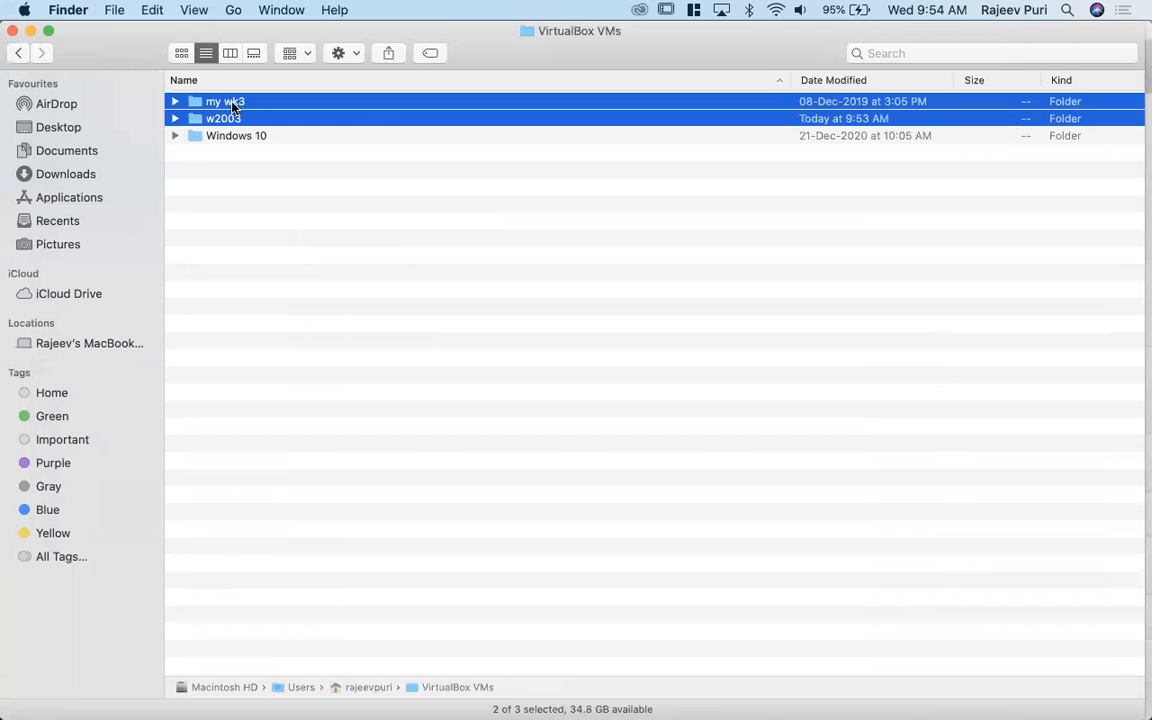
{"action": "right_click", "coordinate": [282, 115]}
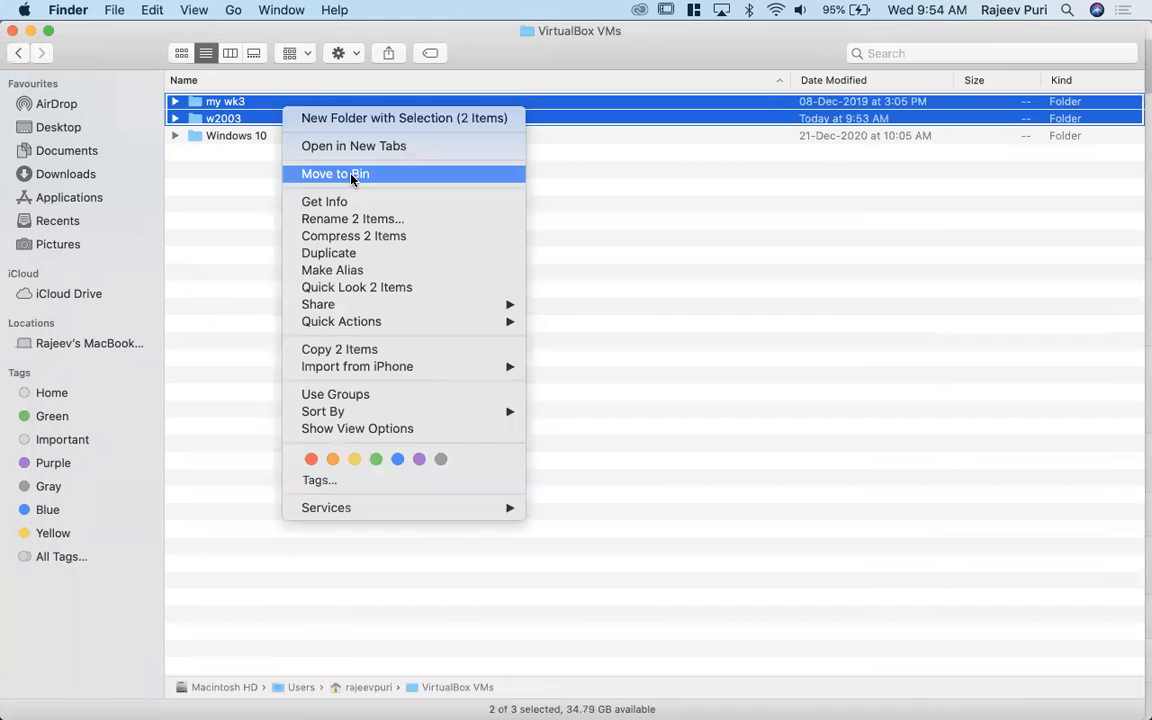
{"action": "left_click", "coordinate": [389, 180]}
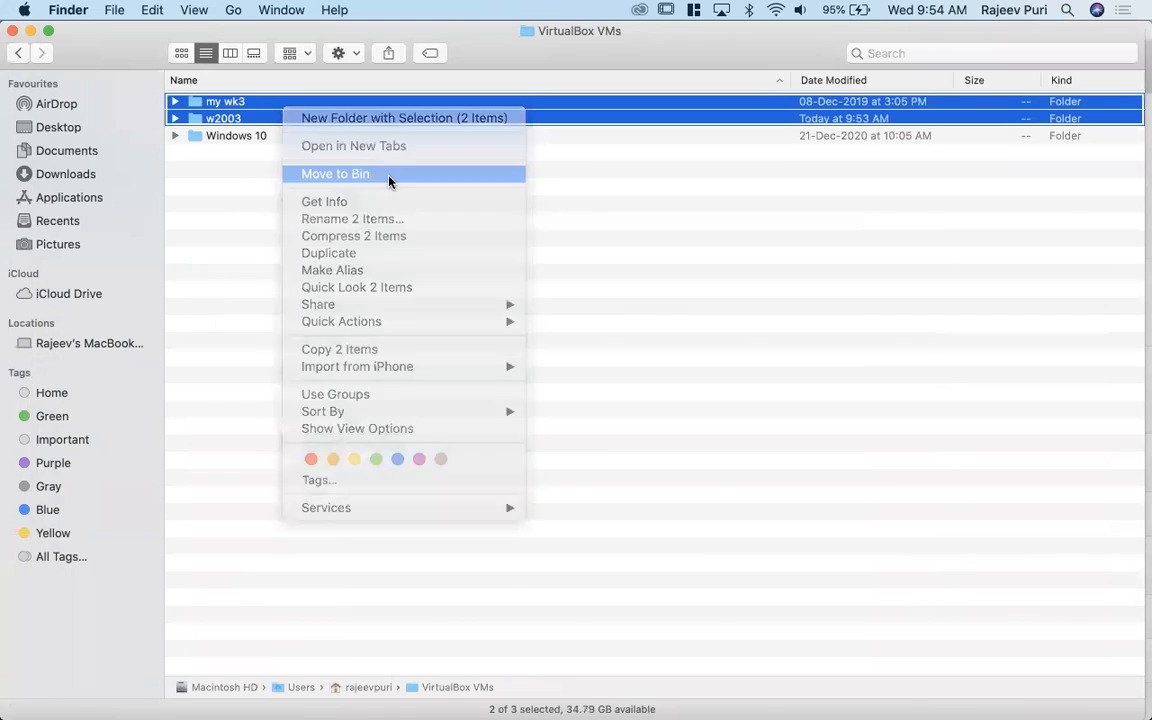
{"action": "left_click", "coordinate": [12, 31]}
- Return to VirtualBox, set the home folder's VirtualBox VMs as the machine folder and continue to the memory size settings
{"action": "left_click", "coordinate": [529, 281]}
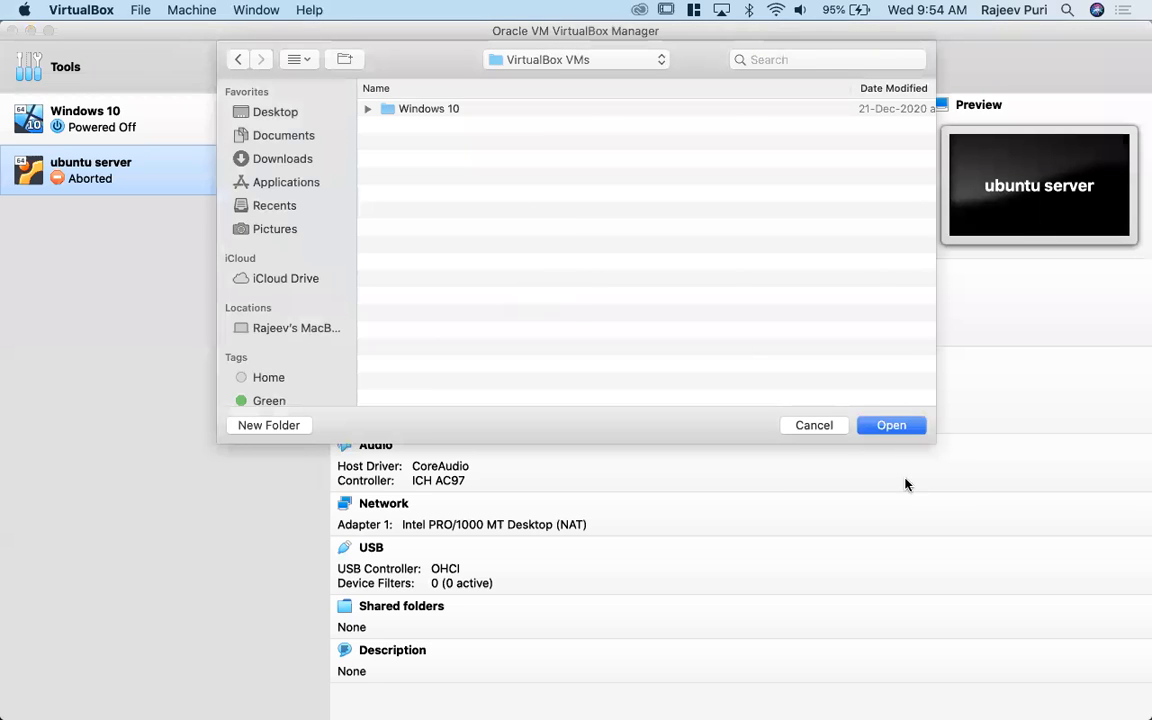
{"action": "left_click", "coordinate": [911, 428]}
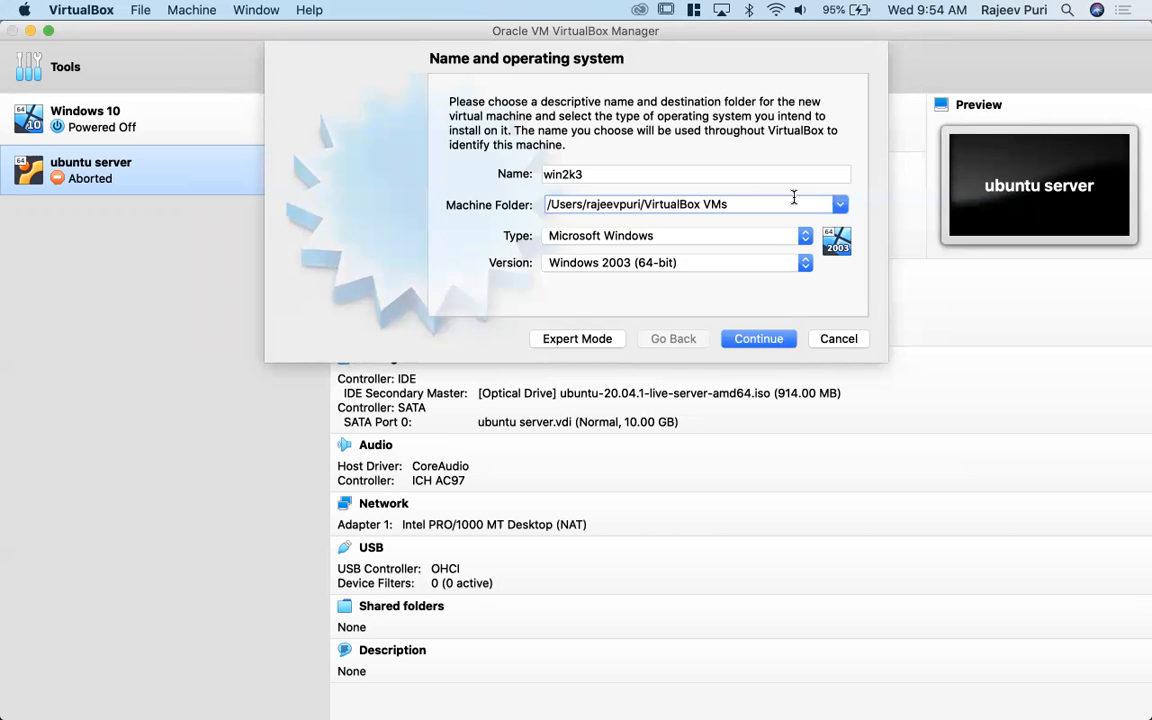
{"action": "left_click", "coordinate": [769, 343]}
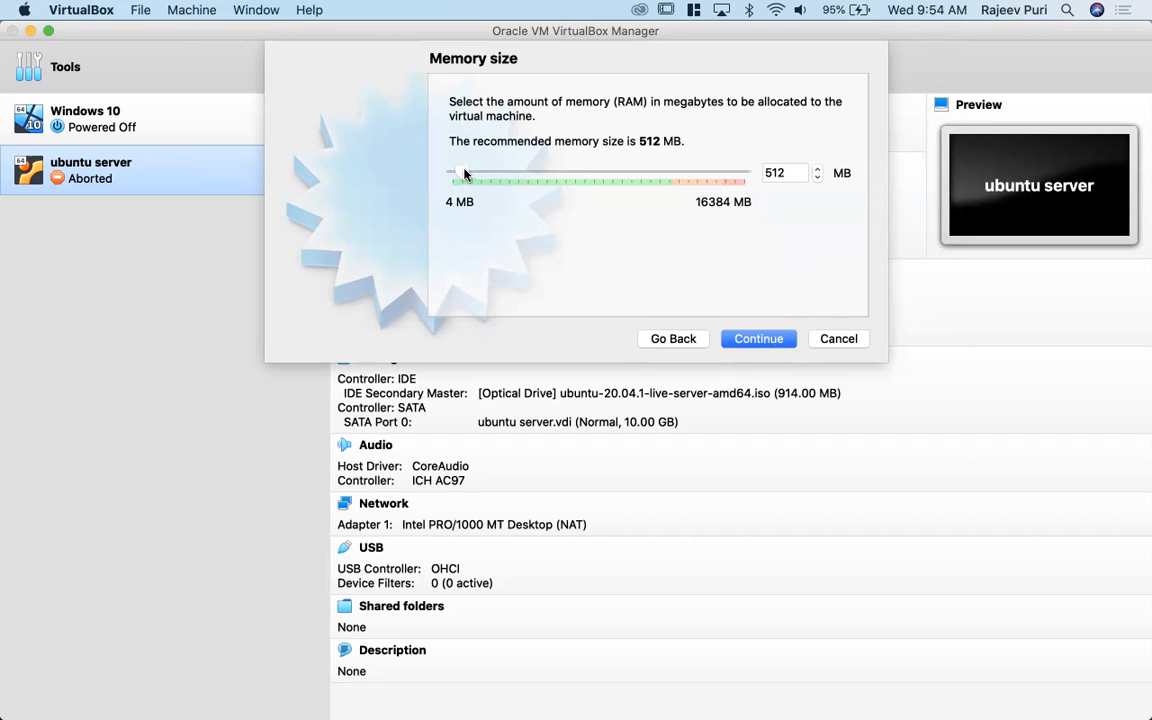
- Set the new machine's memory size to 4096 MB and continue to the hard disk settings
{"action": "left_click_drag", "start_coordinate": [464, 175], "coordinate": [477, 177]}
{"action": "left_click_drag", "start_coordinate": [474, 175], "coordinate": [490, 174]}
{"action": "left_click_drag", "start_coordinate": [490, 174], "coordinate": [528, 177]}
{"action": "left_click", "coordinate": [758, 339]}
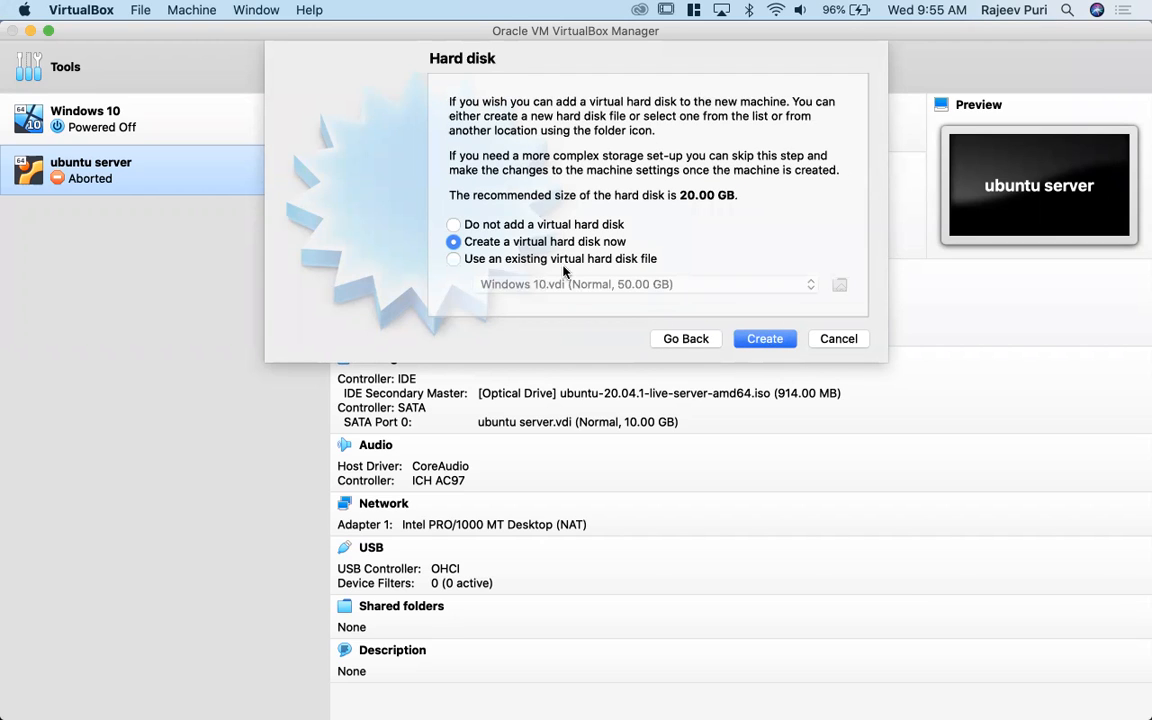
- Create a dynamically allocated VDI virtual hard disk of about 10.49 GB for the win2k3 machine
{"action": "left_click", "coordinate": [766, 341]}
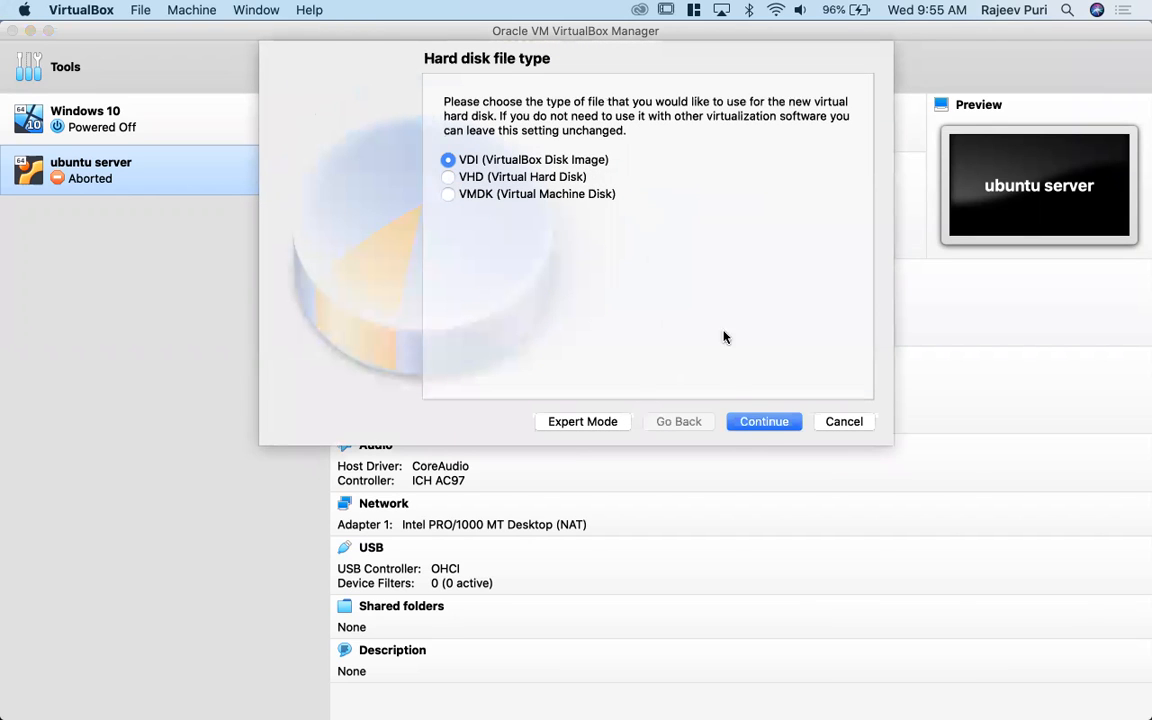
{"action": "left_click", "coordinate": [780, 425]}
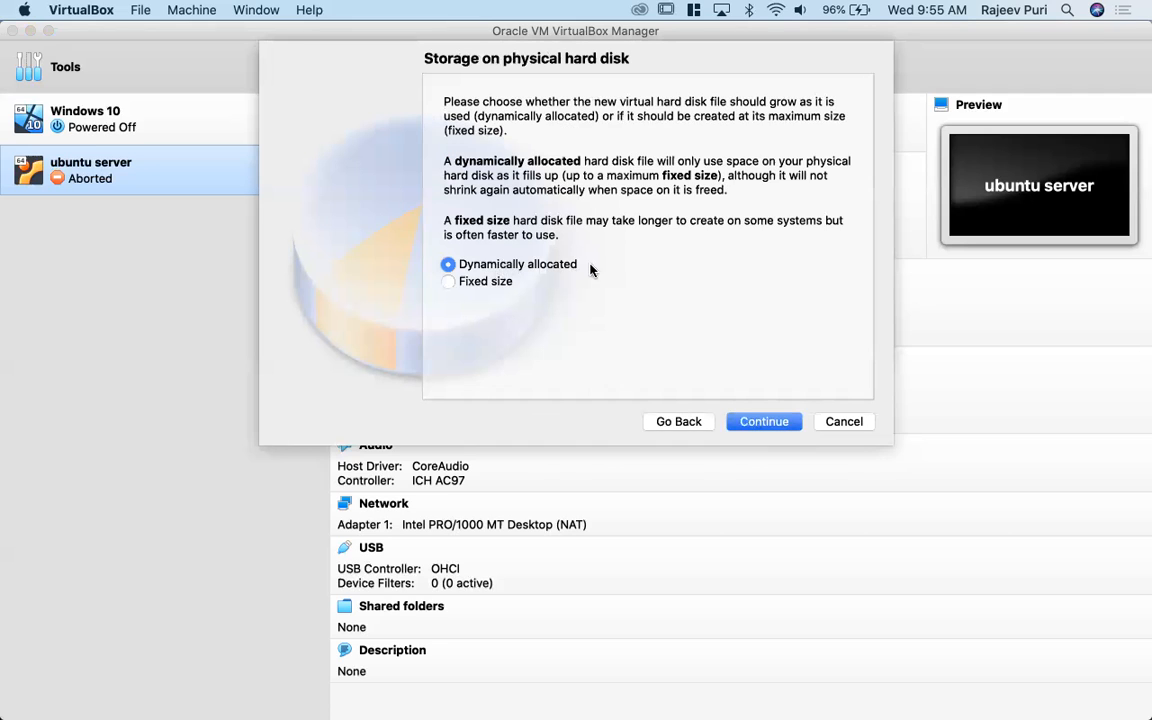
{"action": "left_click", "coordinate": [487, 265]}
{"action": "left_click", "coordinate": [776, 424]}
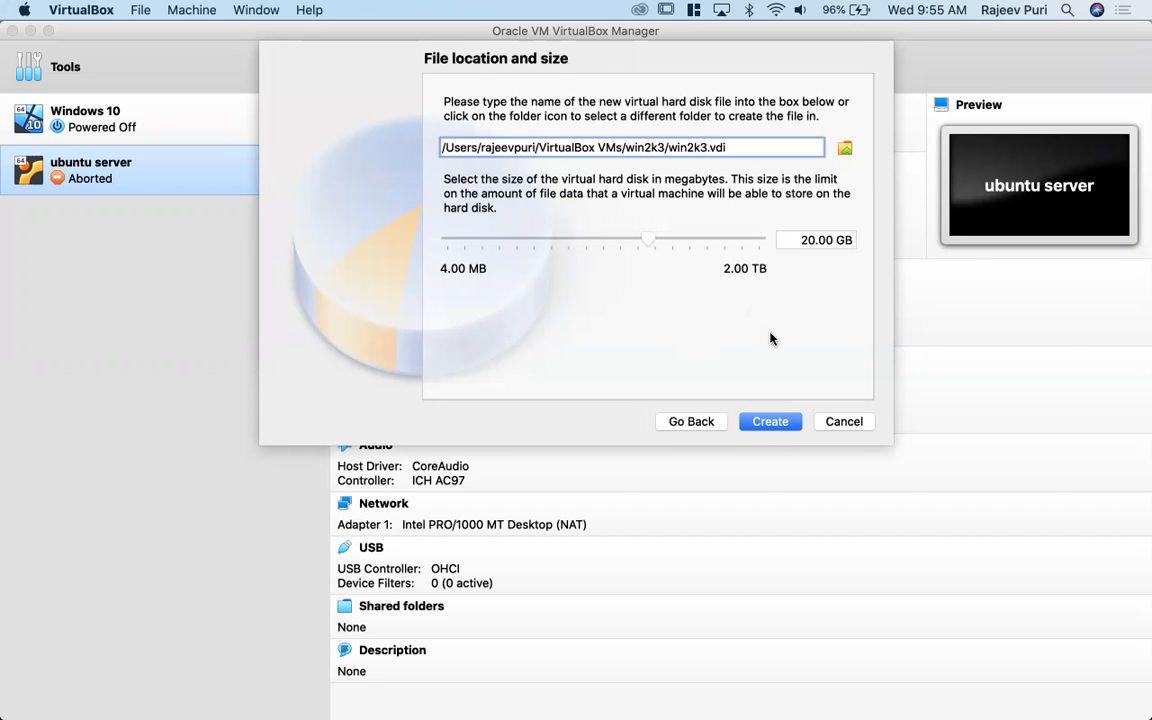
{"action": "mouse_move", "coordinate": [650, 240]}
{"action": "left_mouse_down"}
{"action": "mouse_move", "coordinate": [609, 241]}
{"action": "mouse_move", "coordinate": [628, 241]}
{"action": "left_mouse_up"}
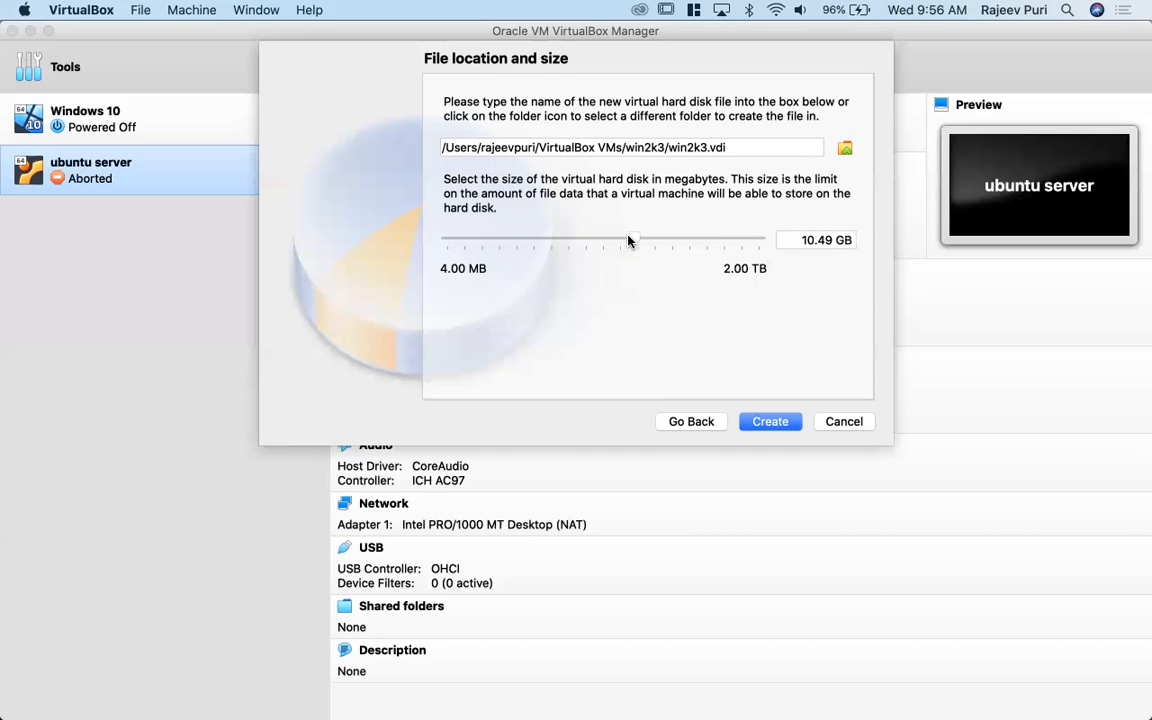
{"action": "left_click", "coordinate": [770, 421]}
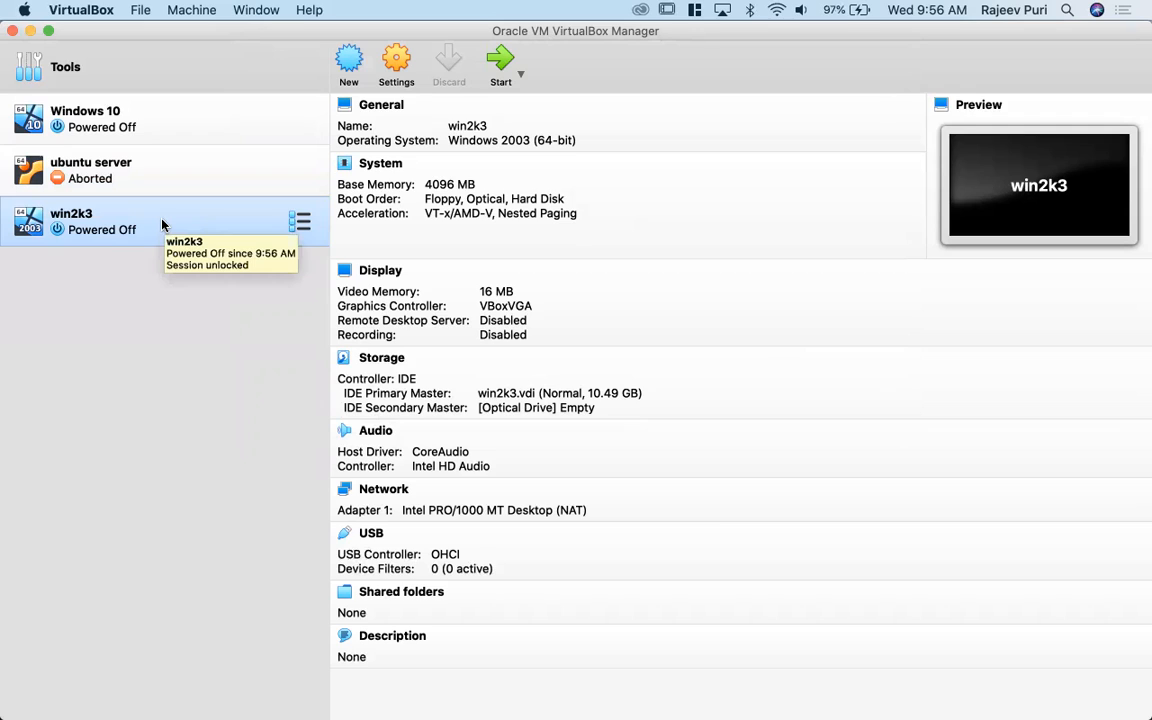
- Start the win2k3 machine and select w2k3-cd1.iso as its start-up disk
{"action": "left_click", "coordinate": [505, 62]}
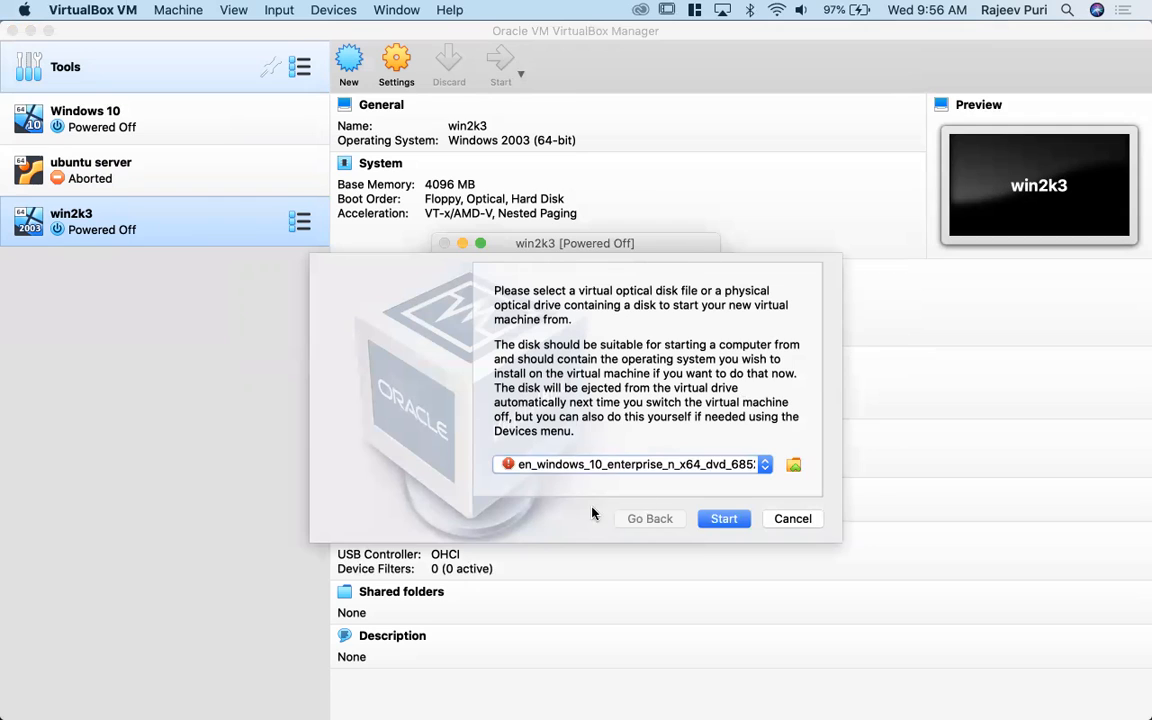
{"action": "left_click", "coordinate": [575, 464]}
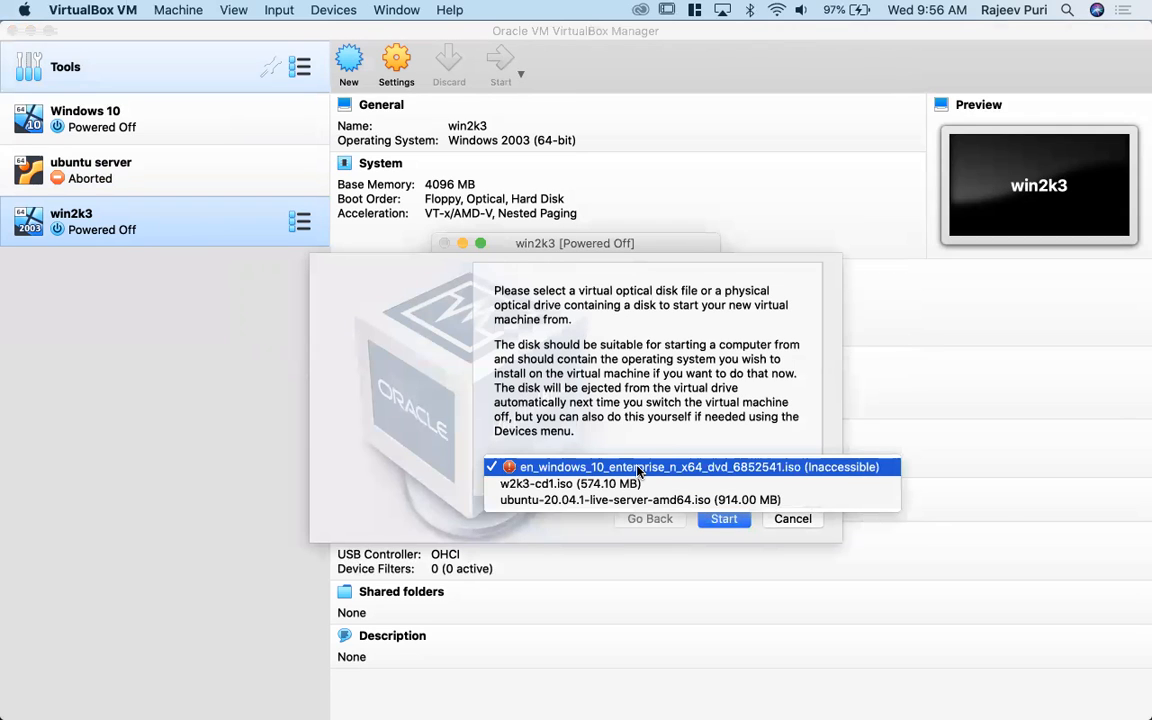
{"action": "left_click", "coordinate": [640, 467]}
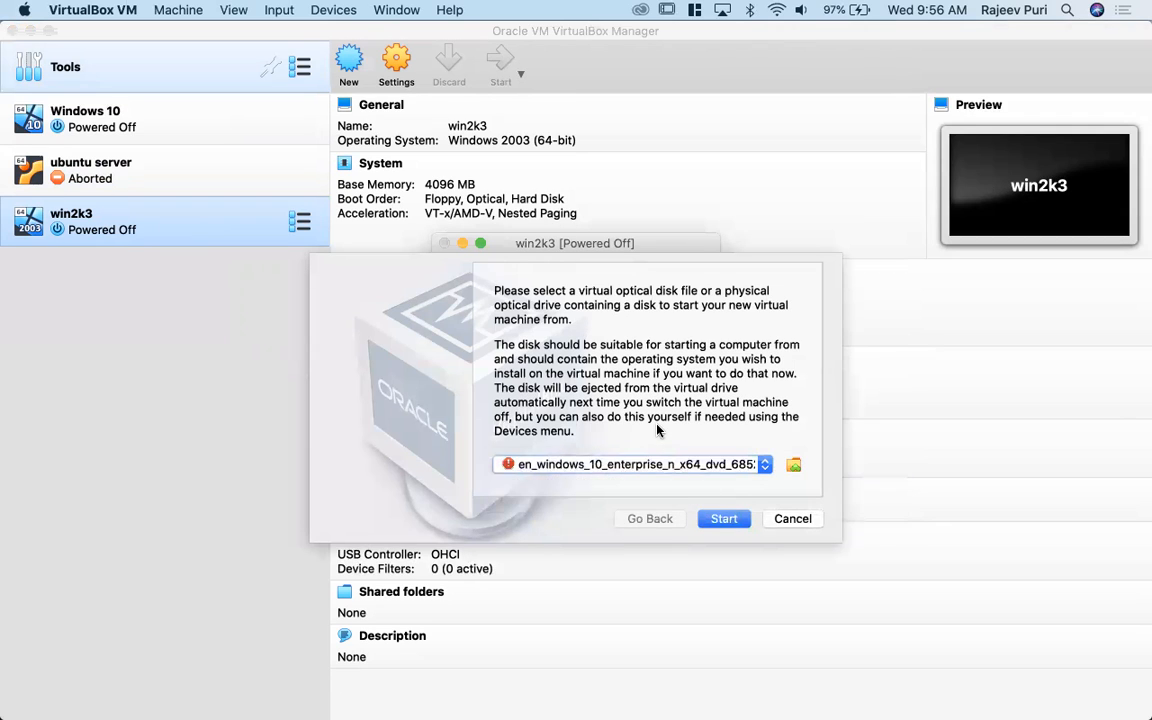
{"action": "left_click", "coordinate": [702, 473]}
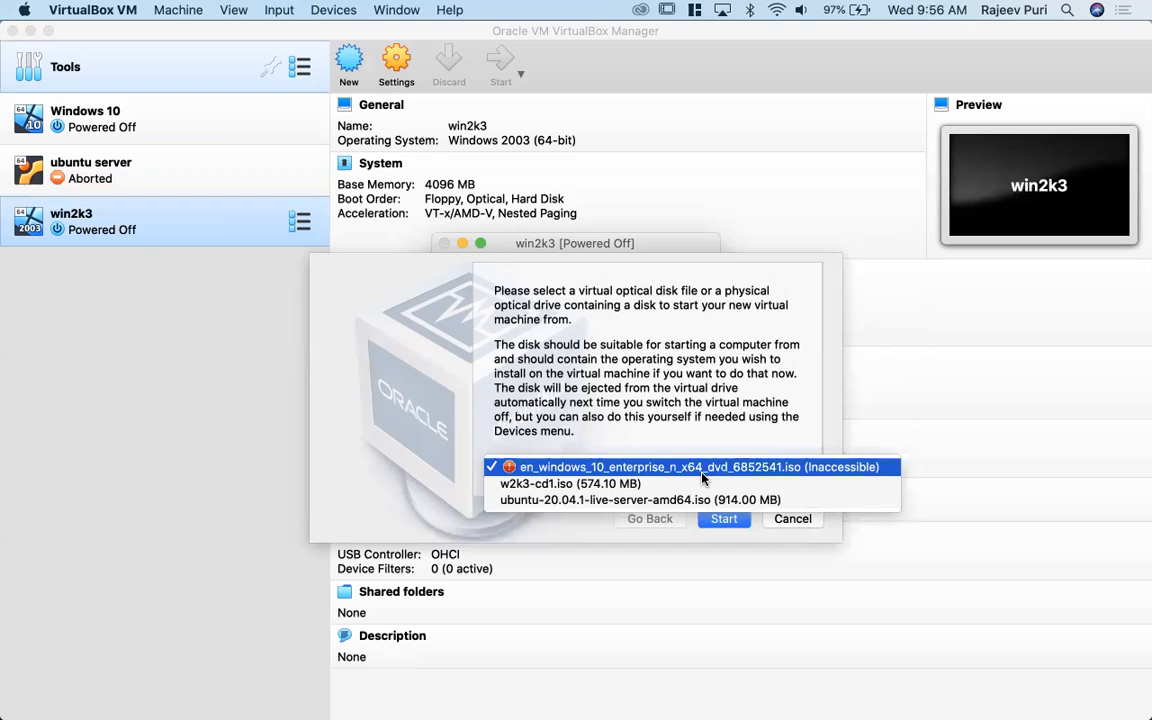
{"action": "left_click", "coordinate": [609, 485]}
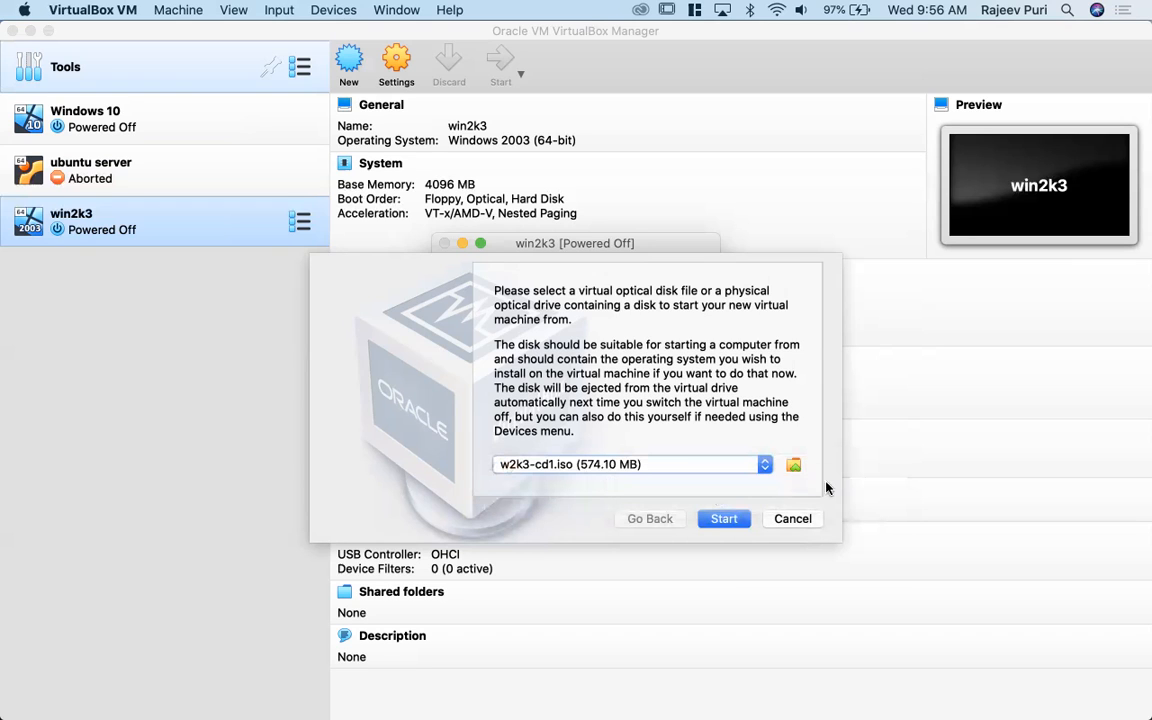
- Open the optical disk selector, and switch to Finder to examine the installation files in the w2k3 folder of Downloads
{"action": "left_click", "coordinate": [793, 465]}
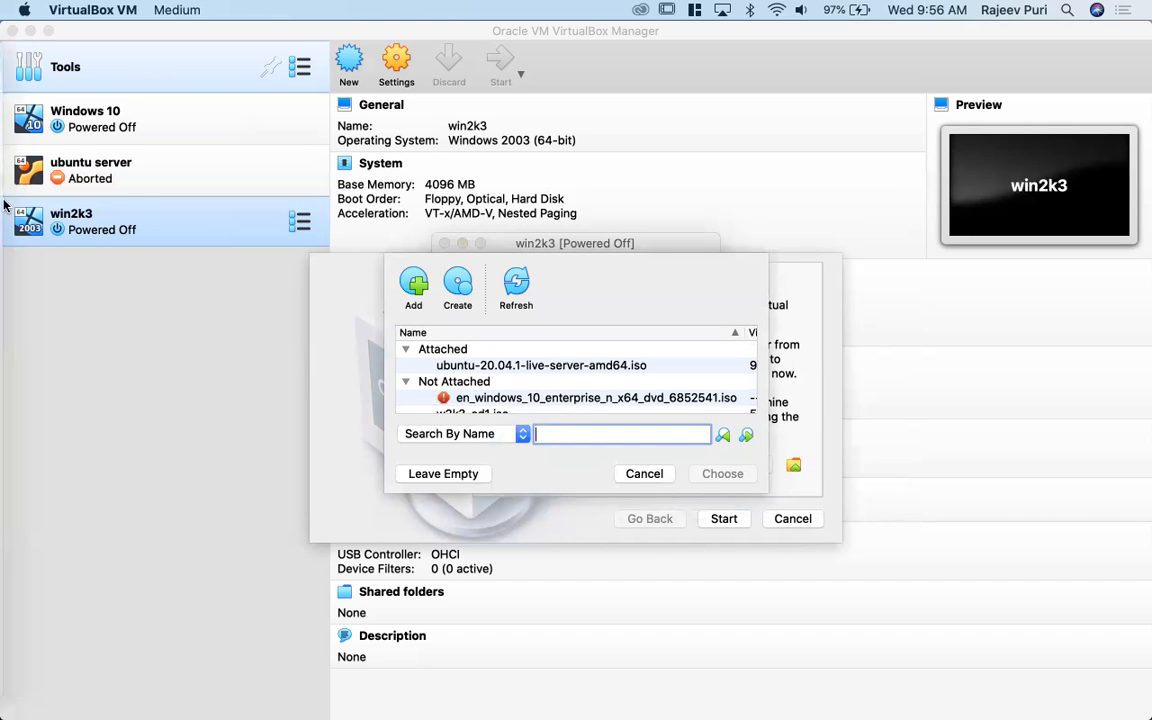
{"action": "left_click", "coordinate": [19, 57]}
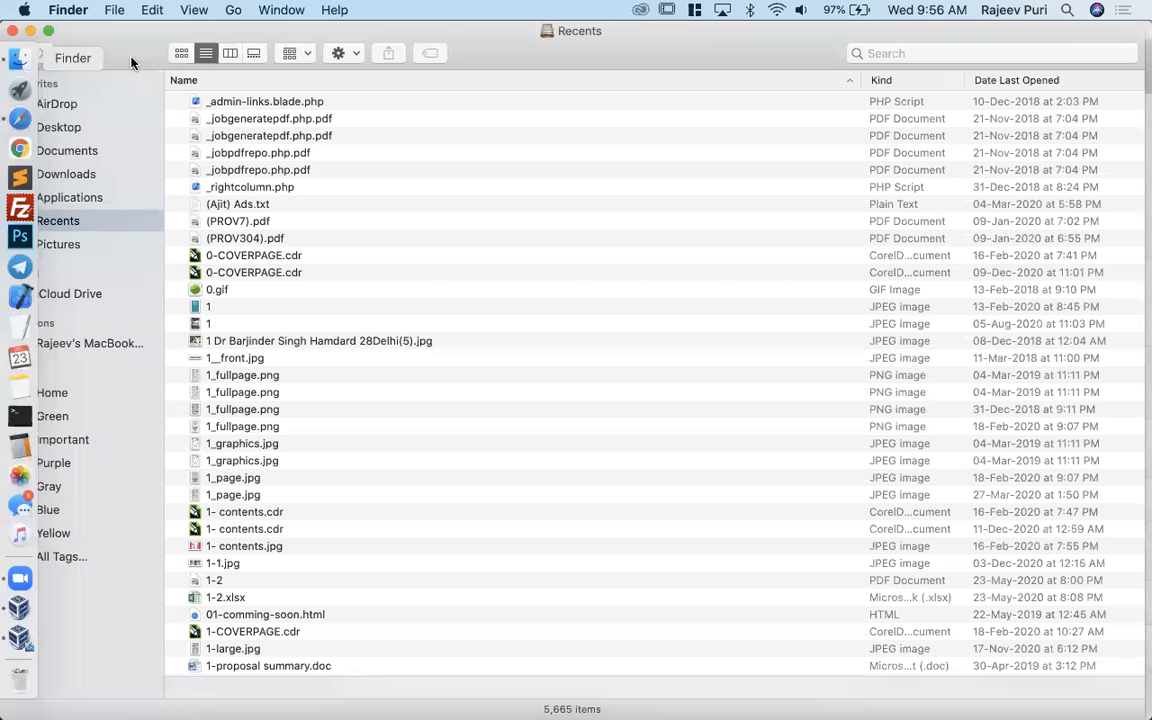
{"action": "left_click", "coordinate": [61, 176]}
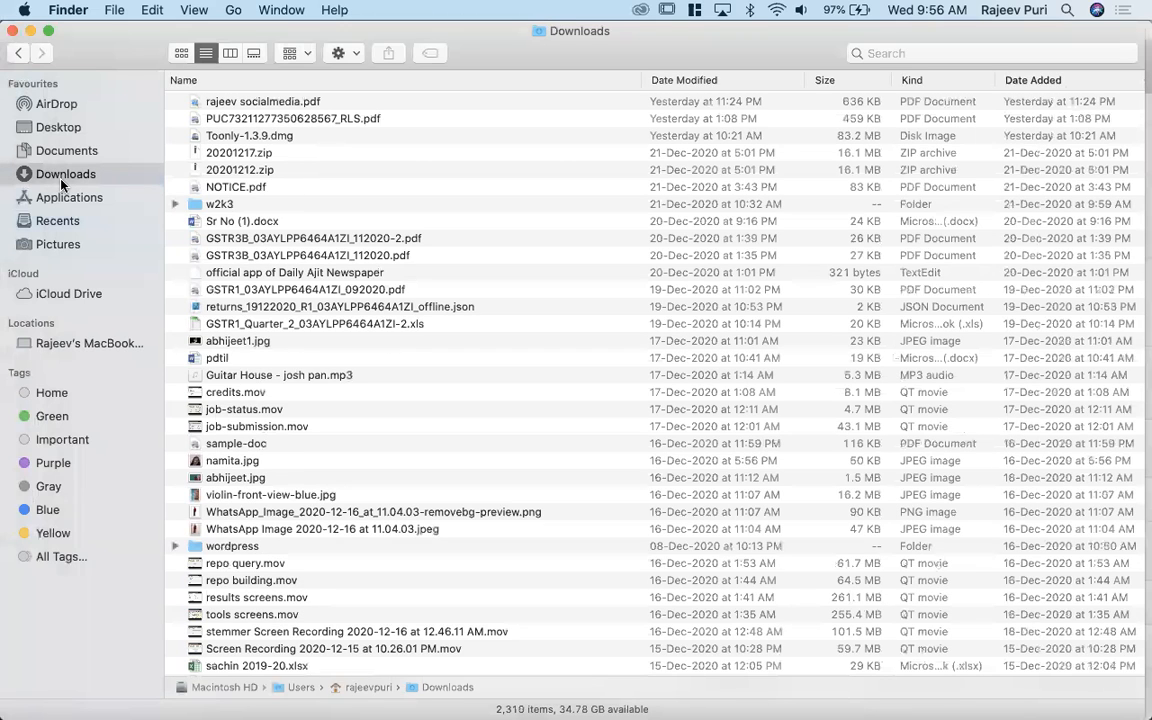
{"action": "double_click", "coordinate": [200, 204]}
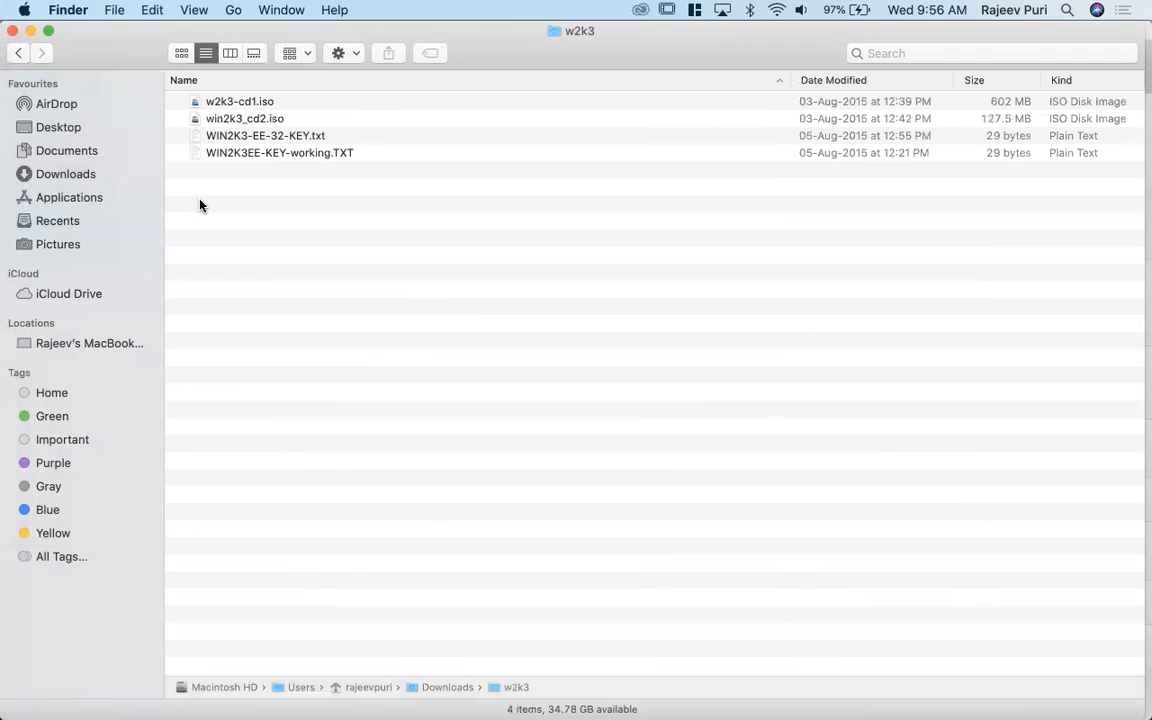
{"action": "left_click", "coordinate": [273, 103]}
{"action": "key", "text": "shift+Down"}
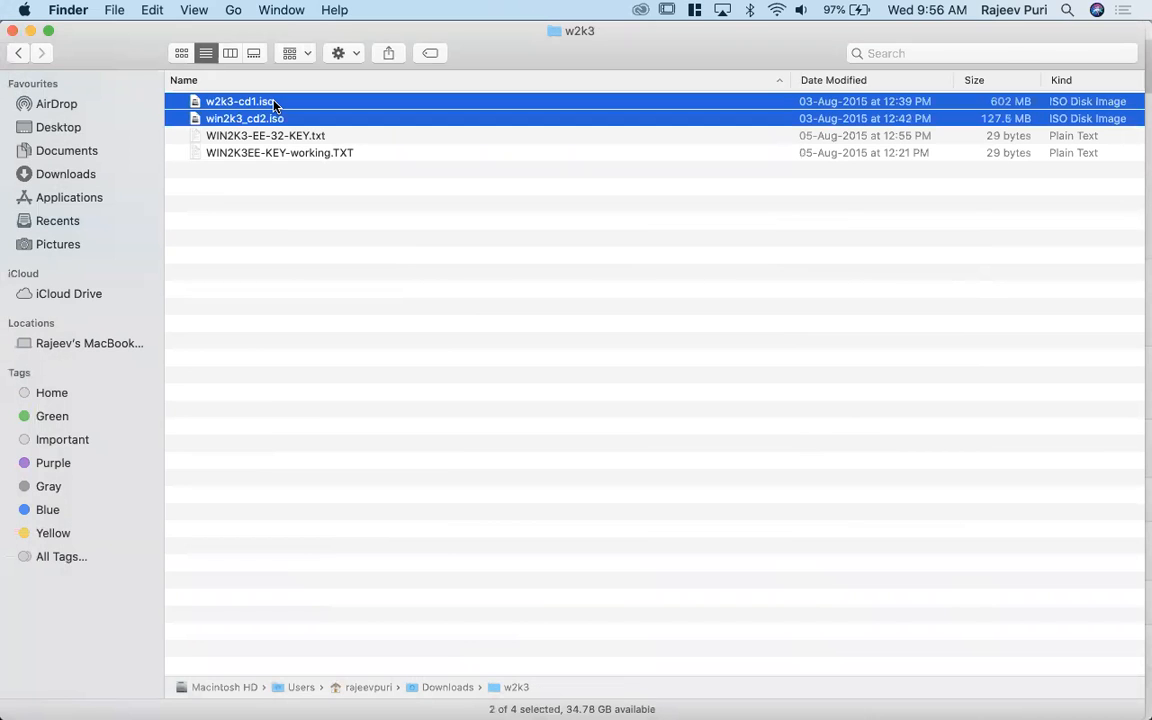
{"action": "left_click", "coordinate": [274, 105]}
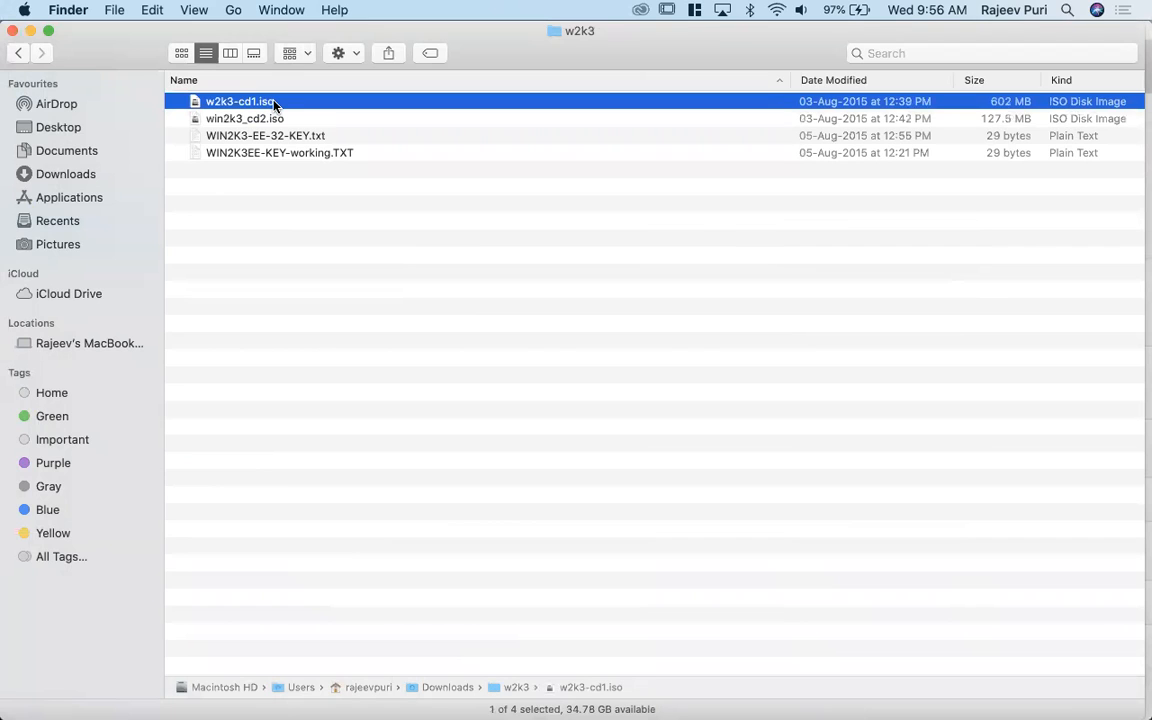
{"action": "key", "text": "Down"}
{"action": "key", "text": "Down"}
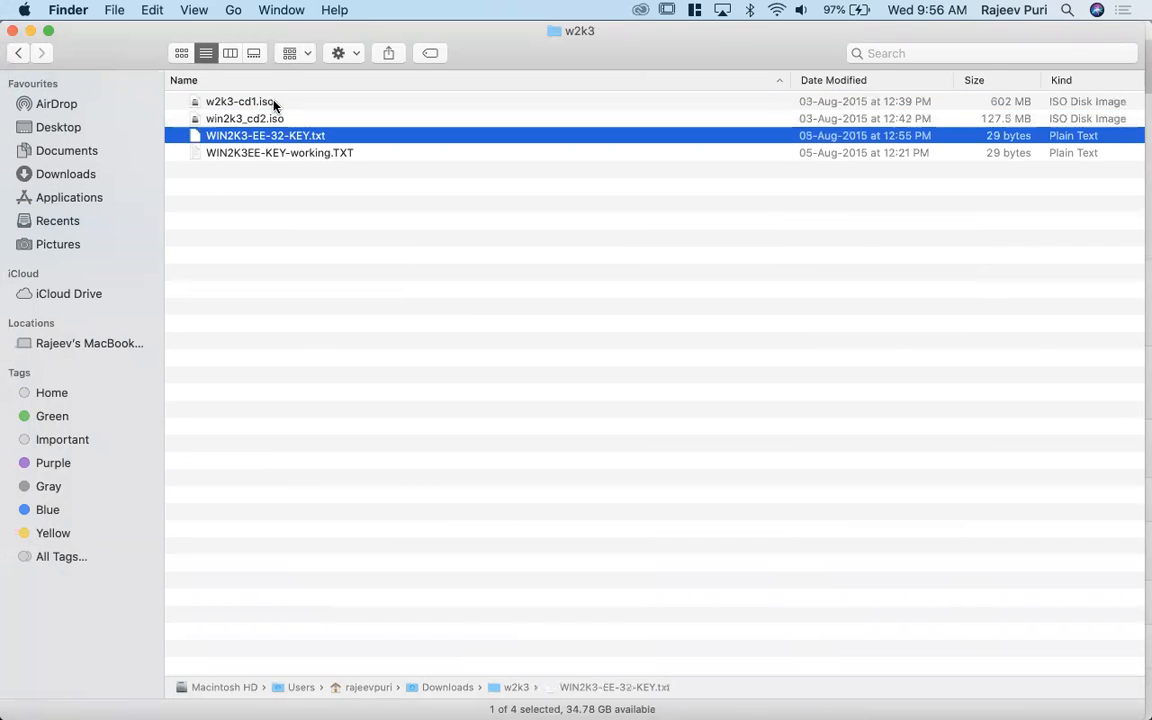
- Switch back to the VirtualBox VM, dismiss the optical disk selector, and start win2k3 from w2k3-cd1.iso
{"action": "left_click", "coordinate": [274, 104]}
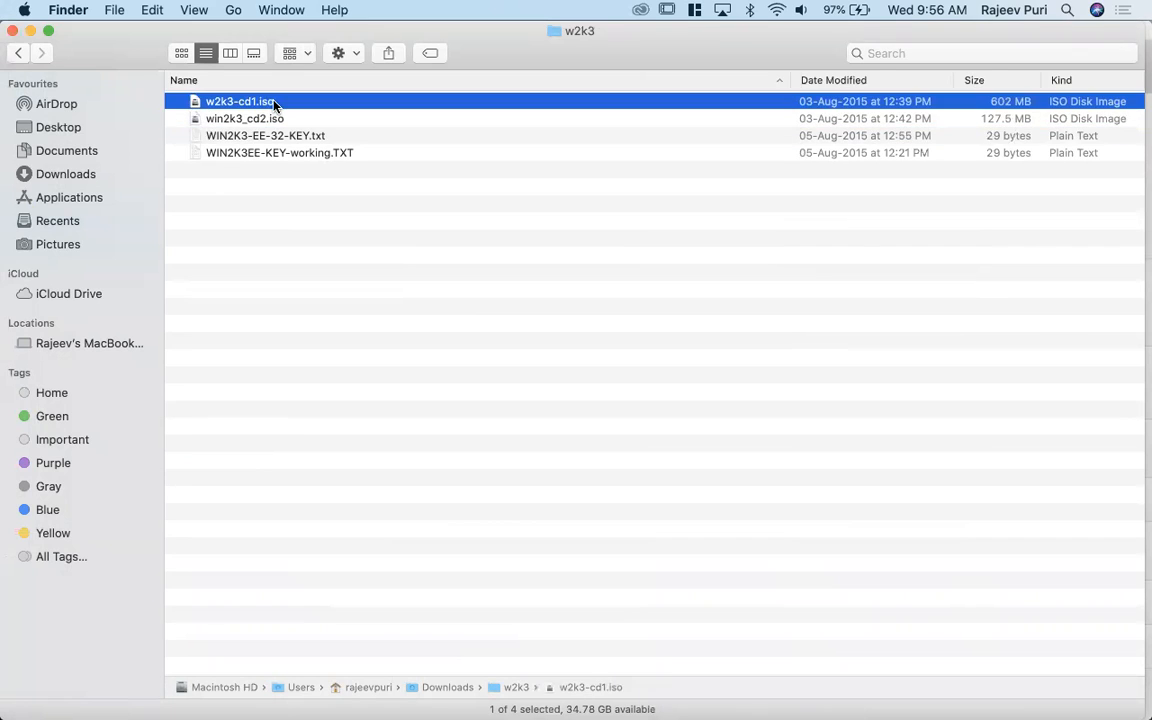
{"action": "left_click", "coordinate": [44, 151]}
{"action": "mouse_move", "coordinate": [4, 290]}
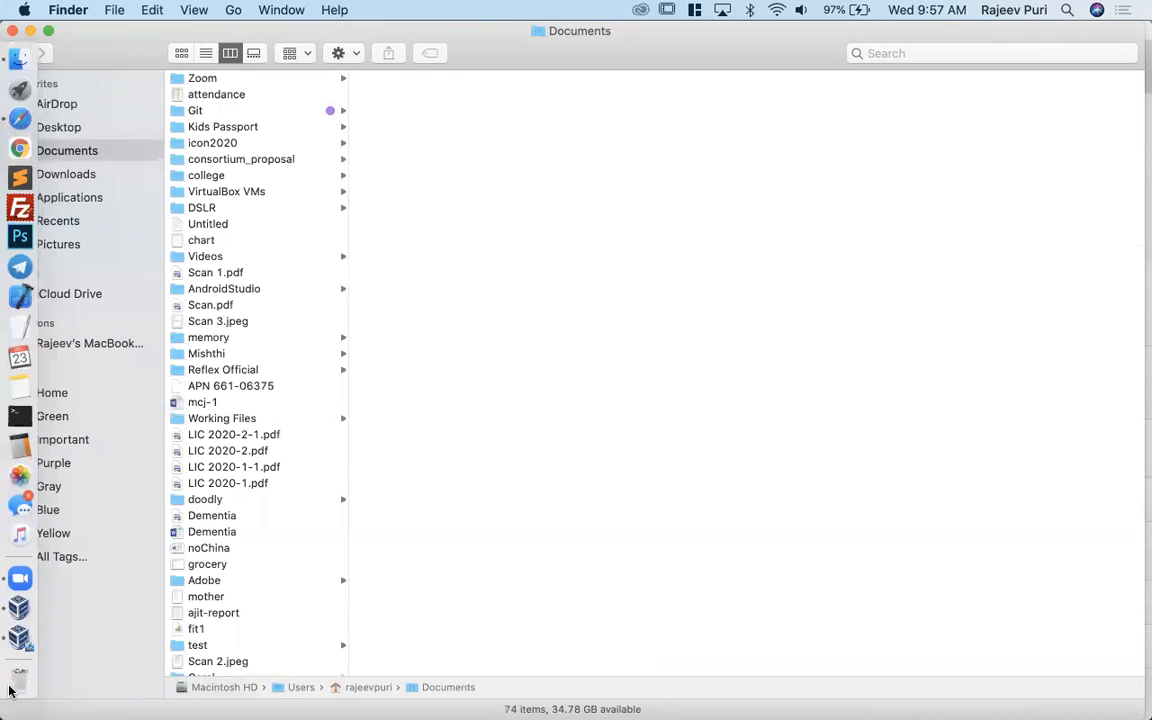
{"action": "left_click", "coordinate": [19, 638]}
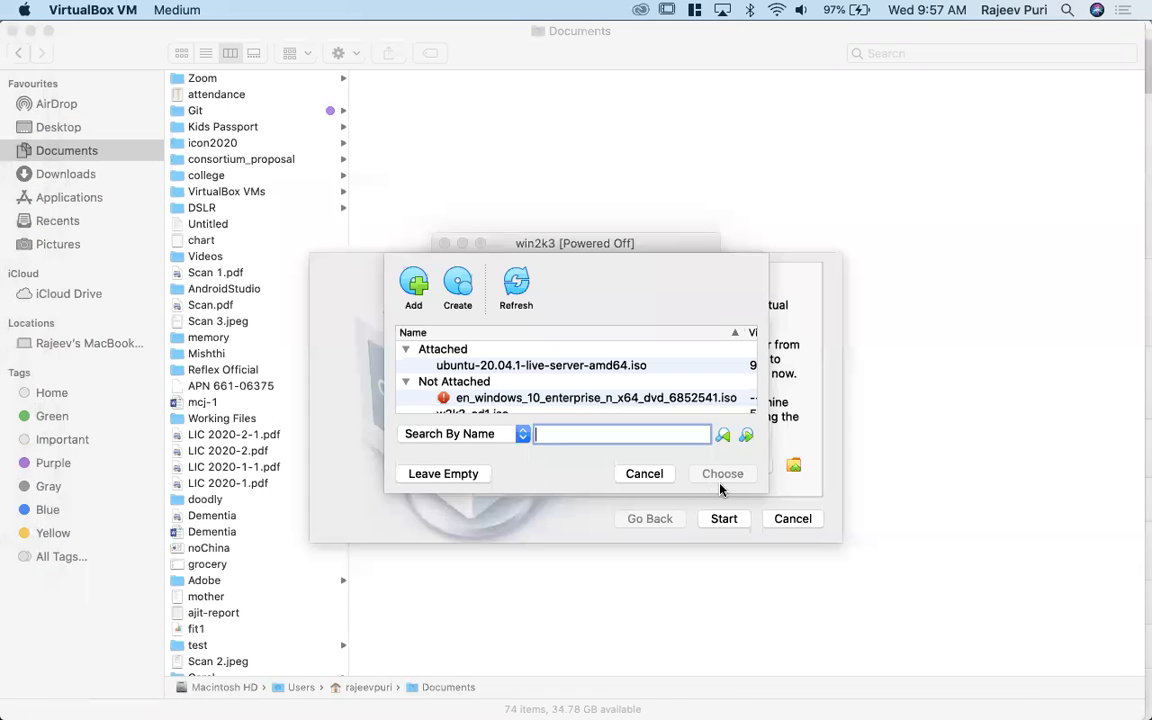
{"action": "left_click", "coordinate": [658, 474]}
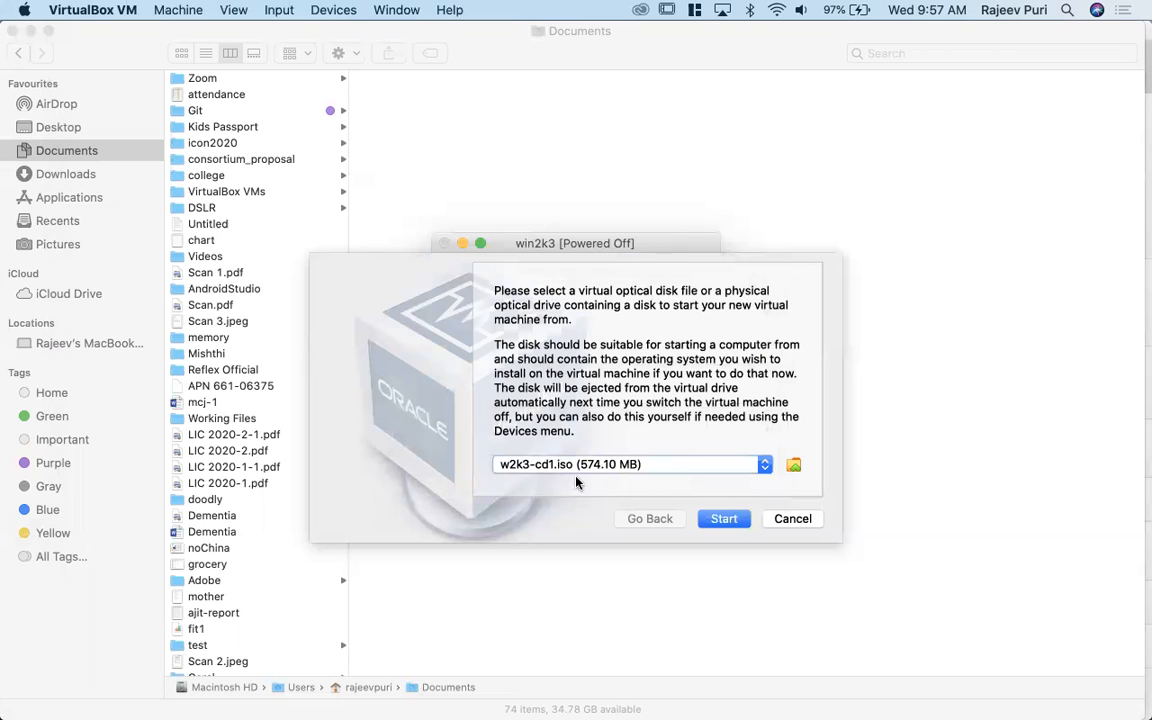
{"action": "left_click", "coordinate": [726, 521]}
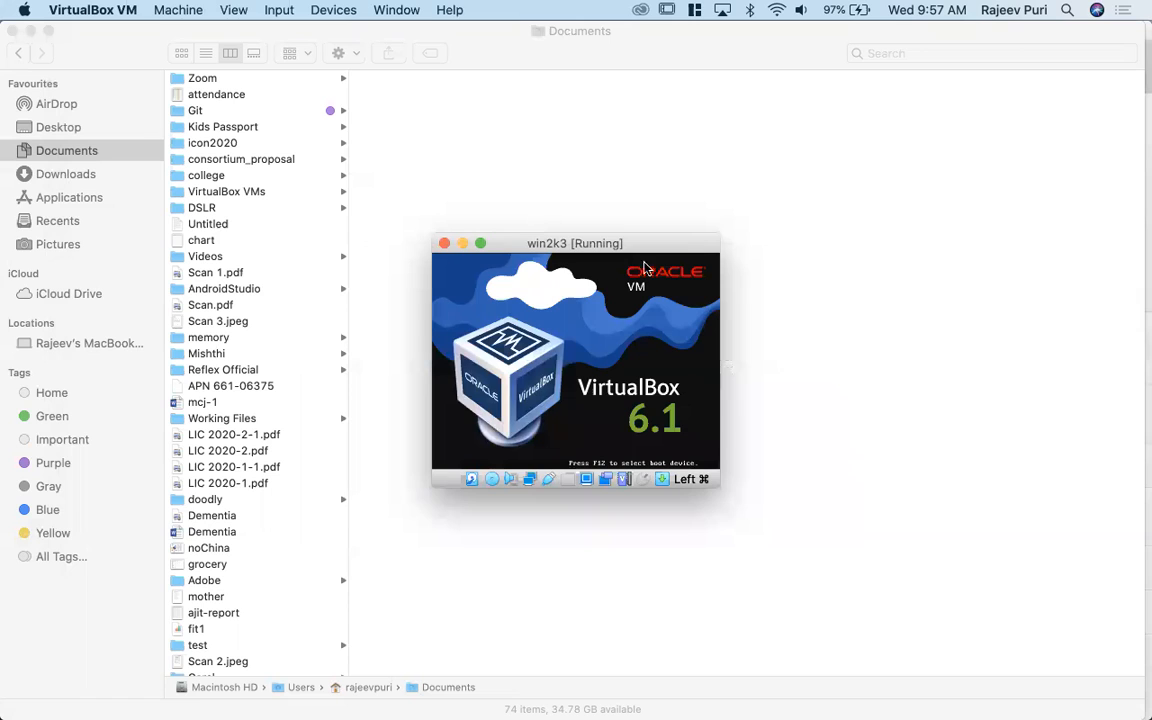
- Put the win2k3 display into Scaled Mode and move its window higher on the desktop
{"action": "left_click", "coordinate": [228, 11]}
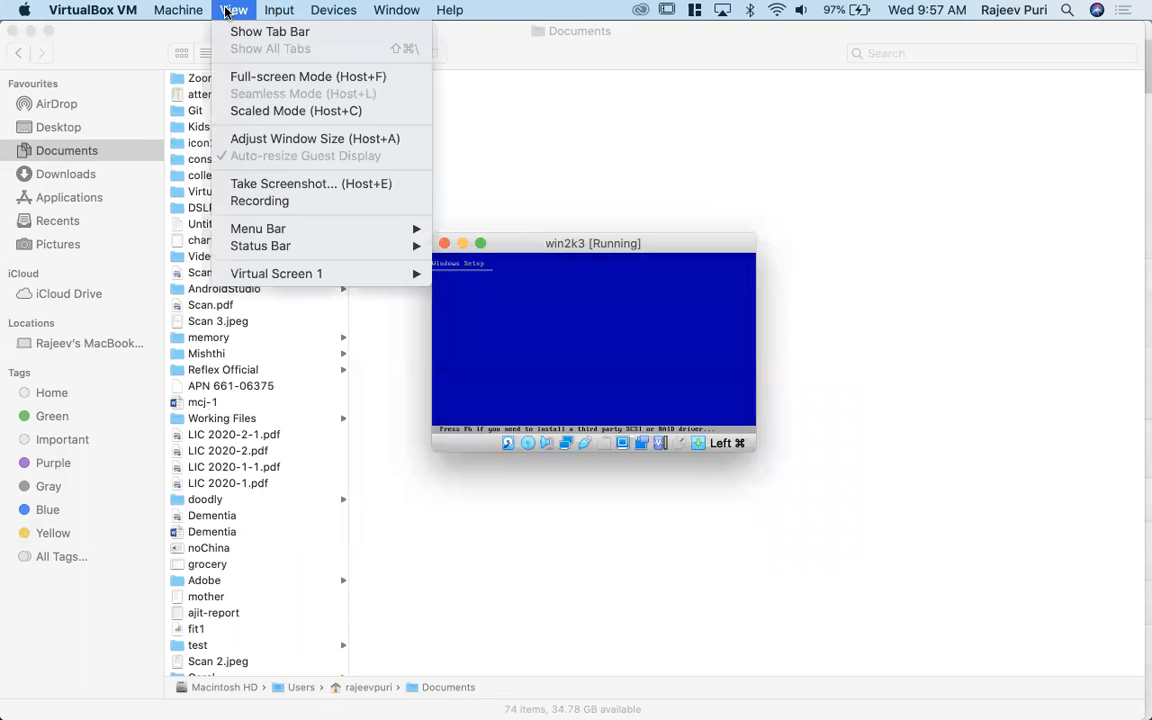
{"action": "left_click", "coordinate": [257, 110]}
{"action": "left_click_drag", "start_coordinate": [487, 152], "coordinate": [488, 99]}
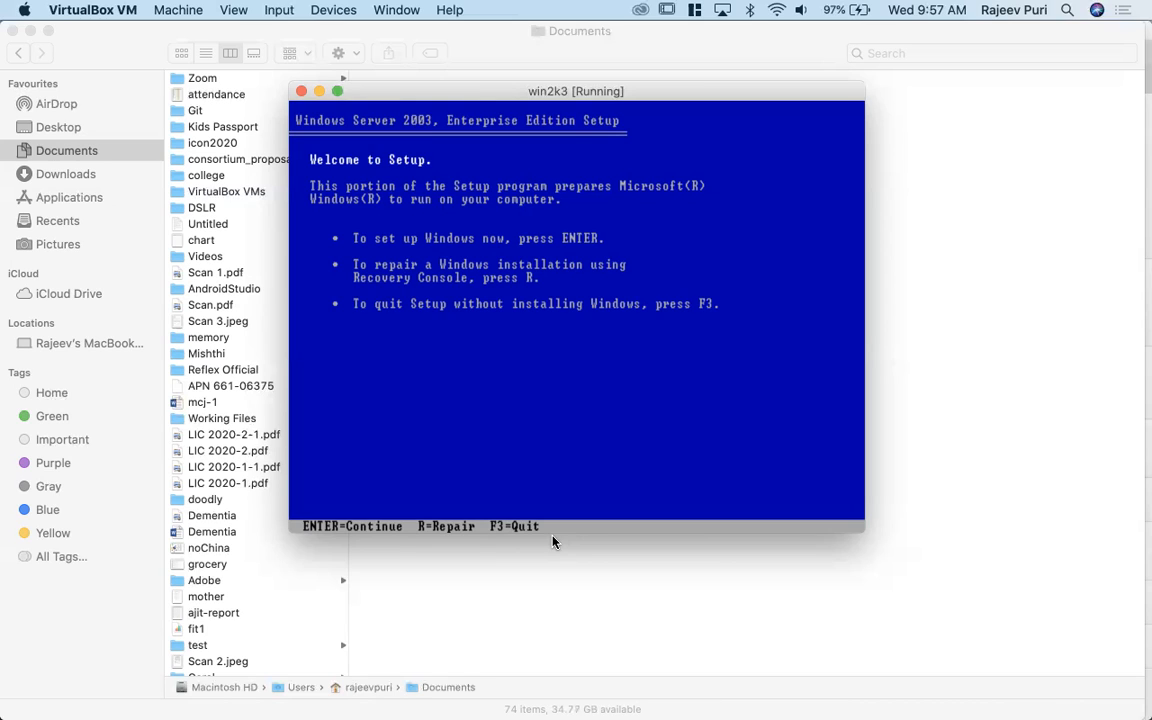
- Begin the Windows Server 2003 Enterprise Edition setup and accept the licensing agreement
{"action": "key", "text": "Return"}
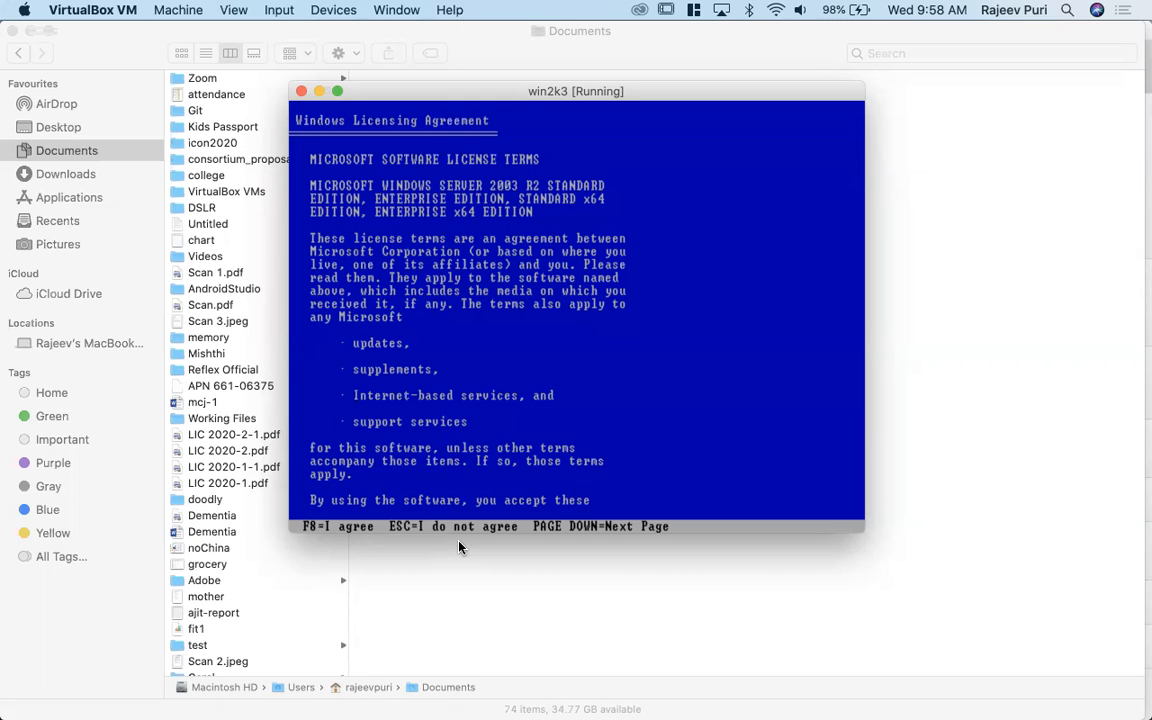
{"action": "key", "text": "F8"}
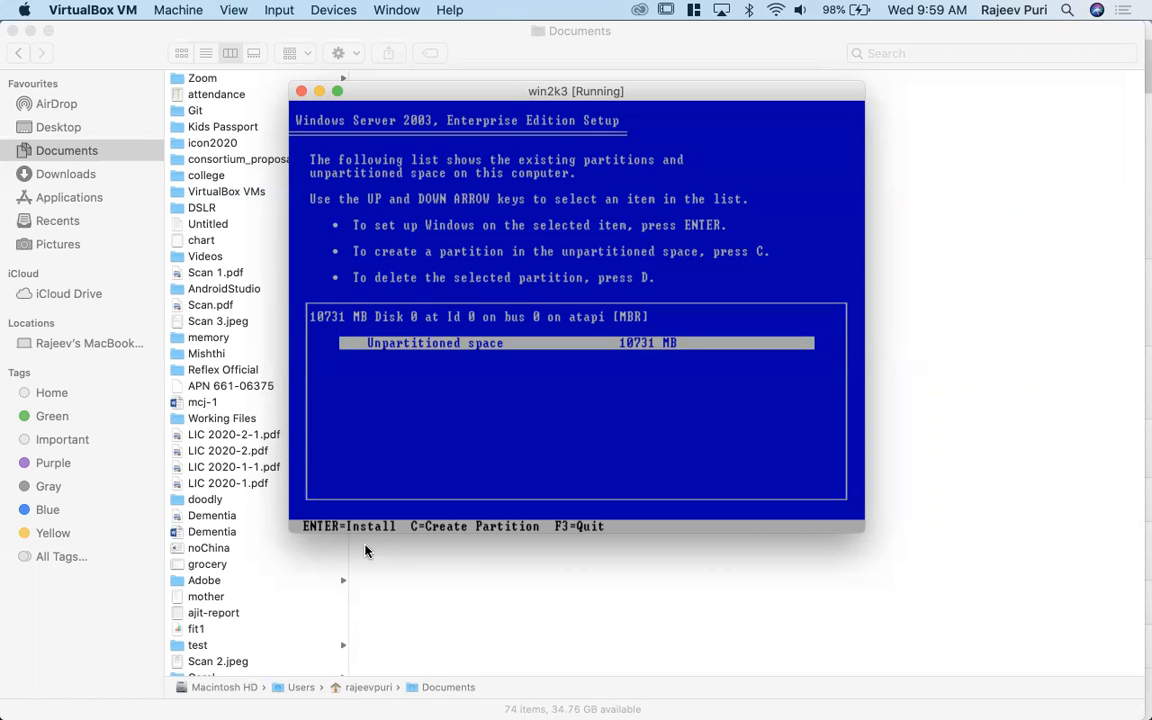
- Create a 5000 MB partition in the unpartitioned space of Disk 0
{"action": "key", "text": "c"}
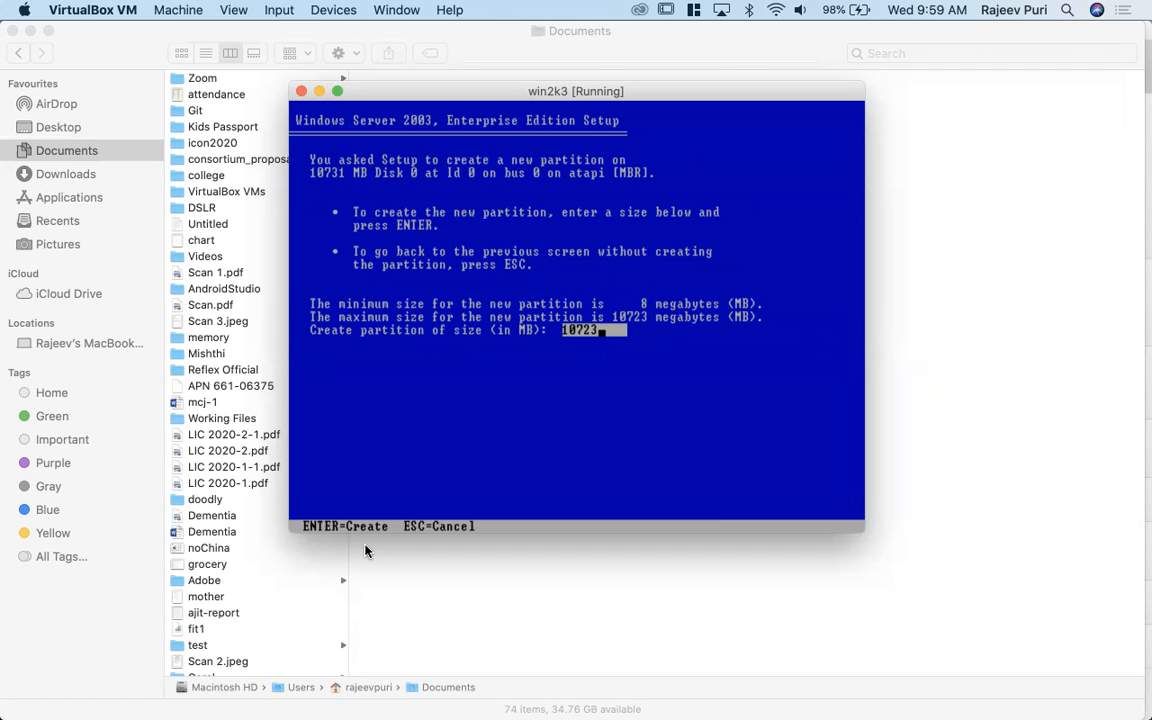
{"action": "key", "text": "BackSpace"}
{"action": "key", "text": "BackSpace"}
{"action": "key", "text": "BackSpace"}
{"action": "key", "text": "BackSpace"}
{"action": "key", "text": "BackSpace"}
{"action": "type", "text": "5000"}
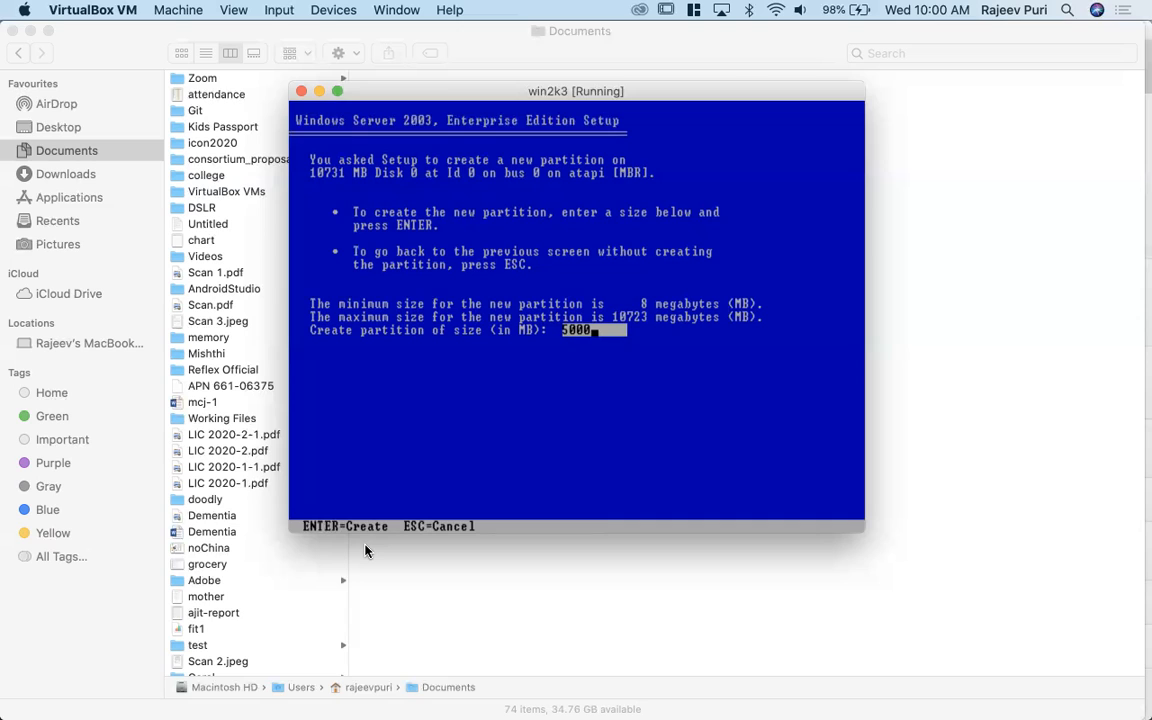
{"action": "key", "text": "Return"}
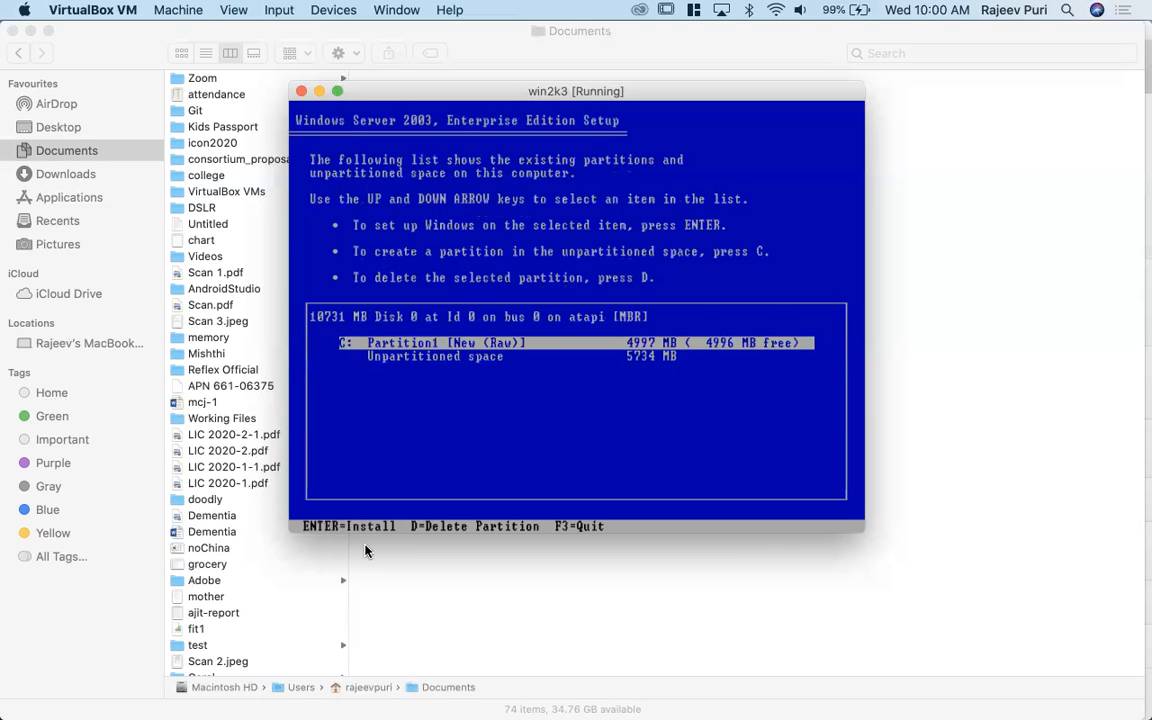
- Choose the new C: partition, rather than the unpartitioned space, as the place to install Windows
{"action": "key", "text": "Down"}
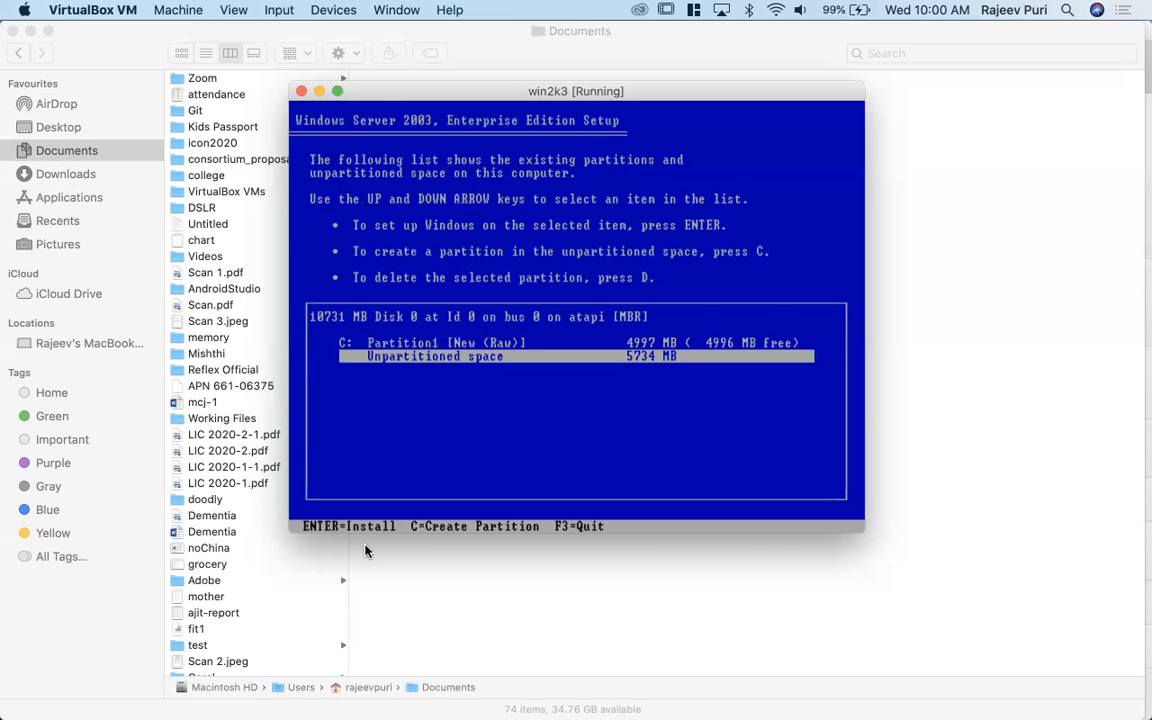
{"action": "key", "text": "Up"}
{"action": "key", "text": "Down"}
{"action": "key", "text": "Up"}
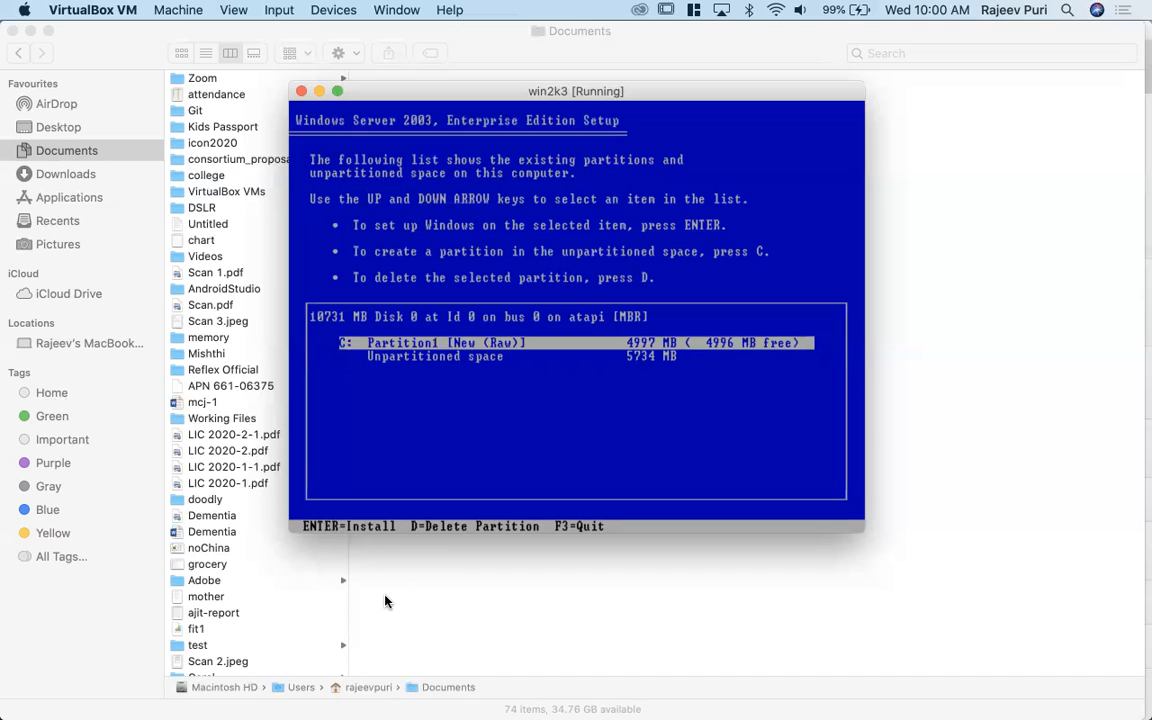
{"action": "key", "text": "Down"}
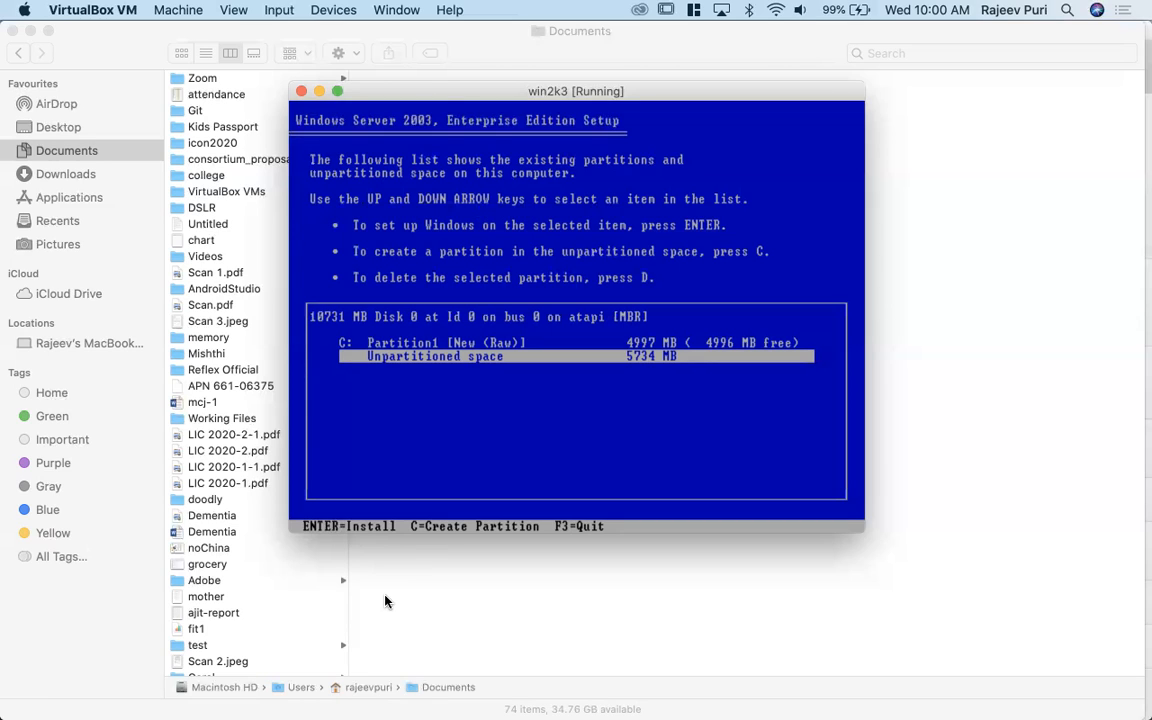
{"action": "key", "text": "Up"}
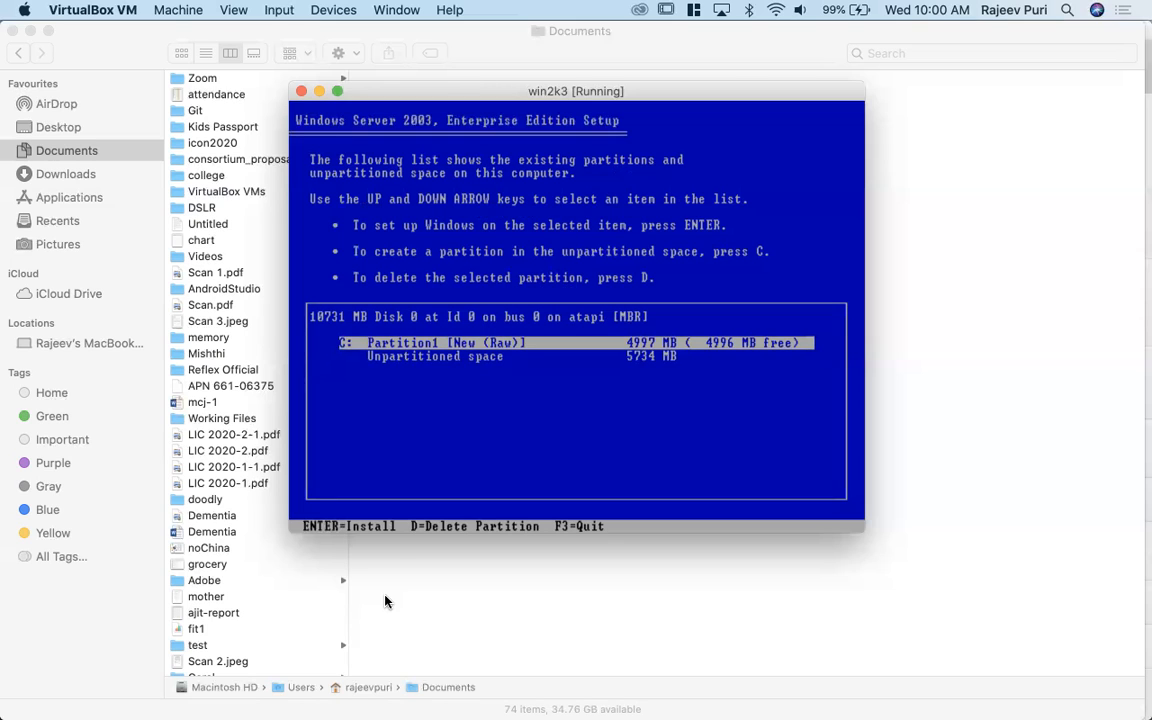
{"action": "key", "text": "Return"}
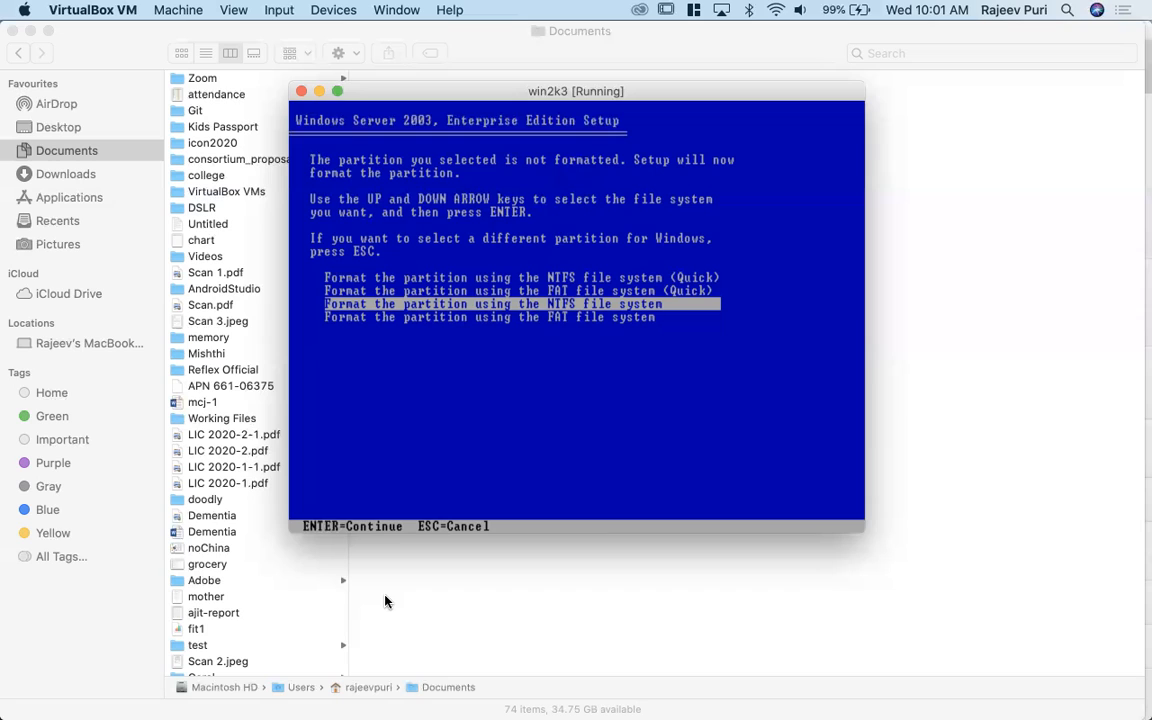
- Format the selected partition using the NTFS file system (Quick)
{"action": "key", "text": "Up"}
{"action": "key", "text": "Up"}
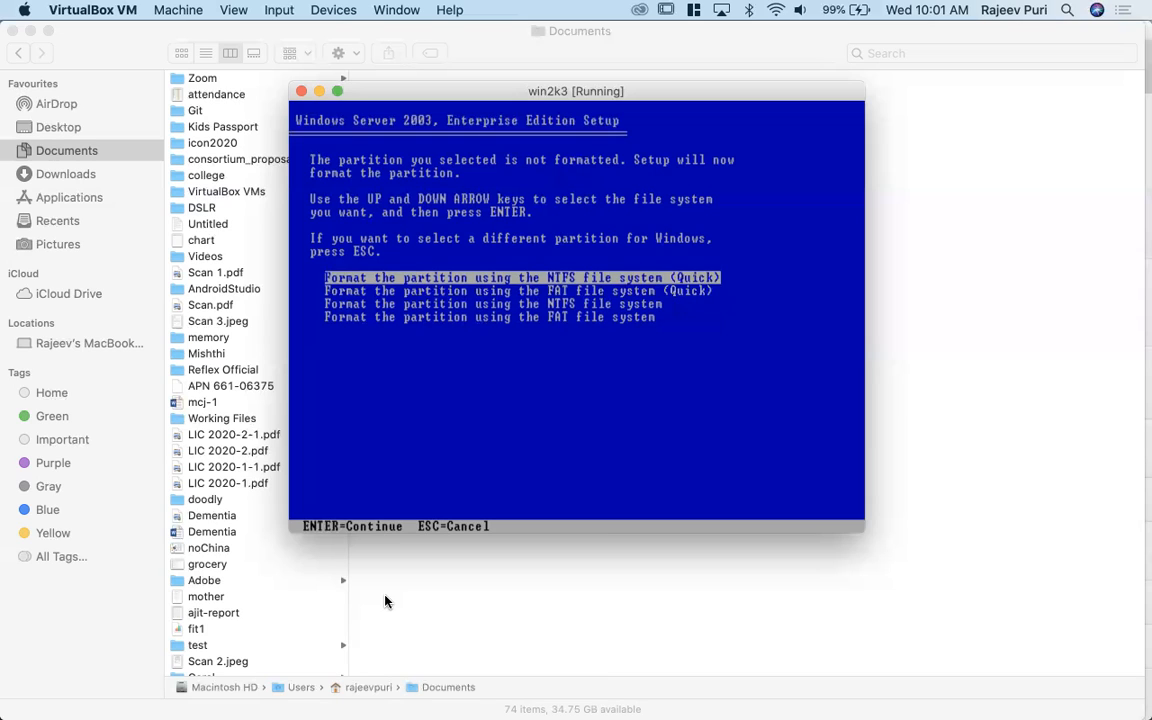
{"action": "key", "text": "Down"}
{"action": "key", "text": "Down"}
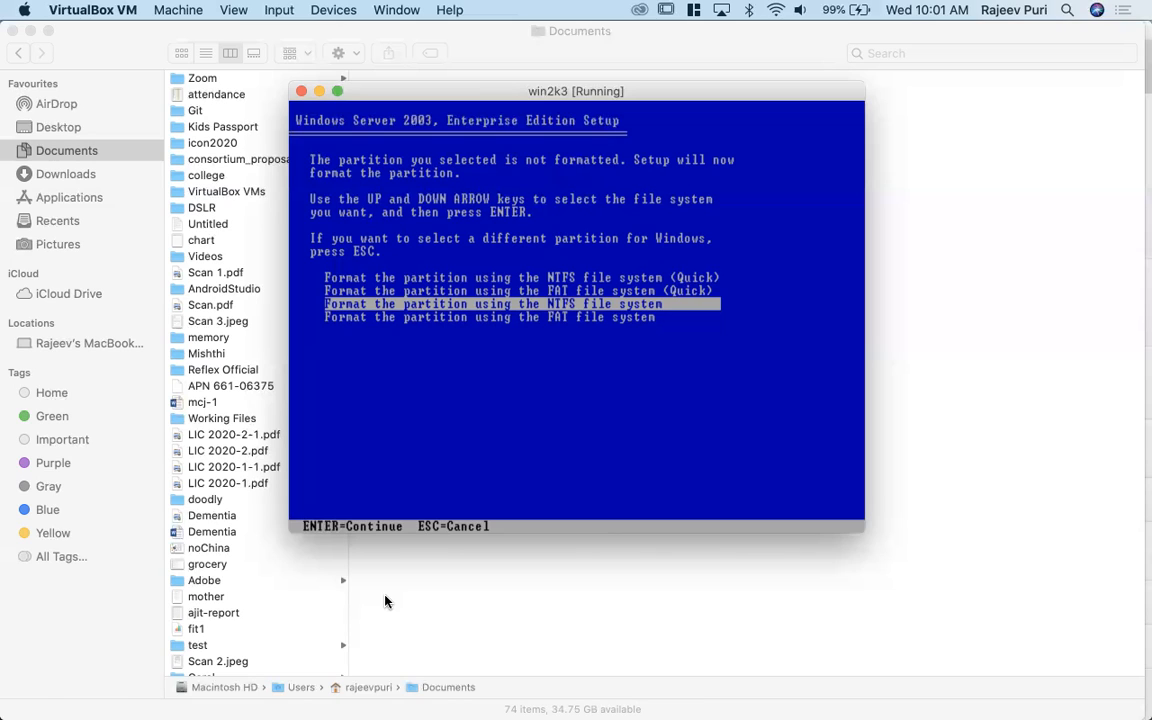
{"action": "key", "text": "Up"}
{"action": "key", "text": "Up"}
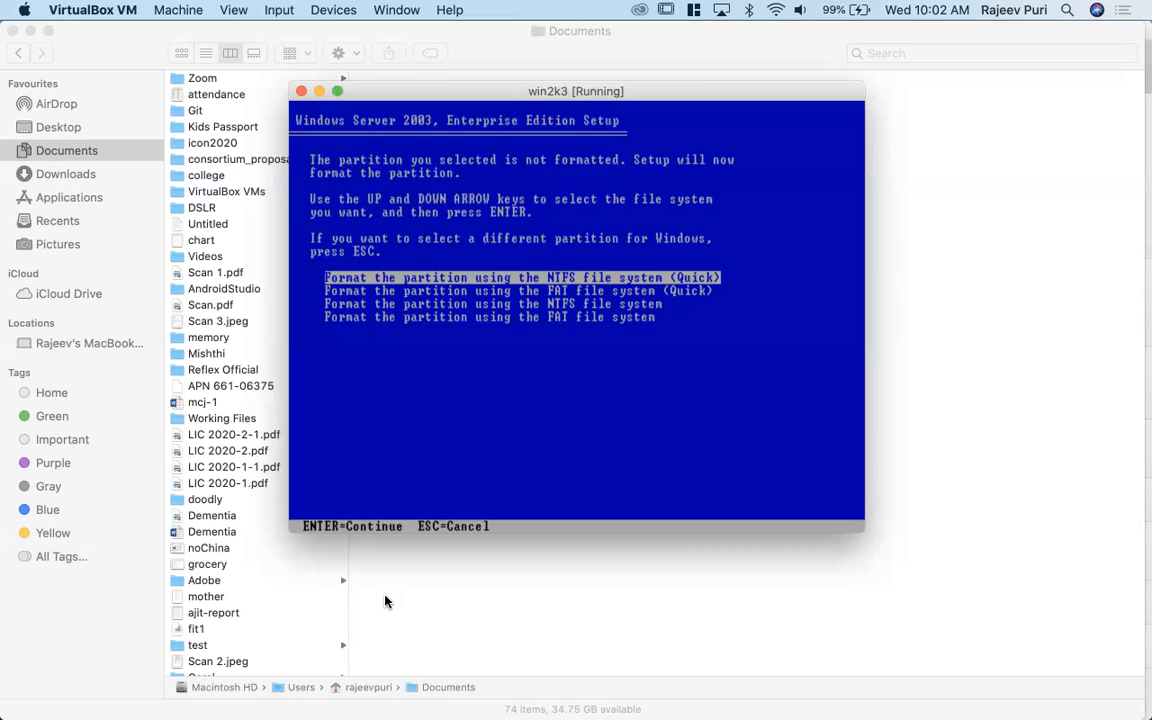
{"action": "key", "text": "Down"}
{"action": "key", "text": "Up"}
{"action": "key", "text": "Return"}
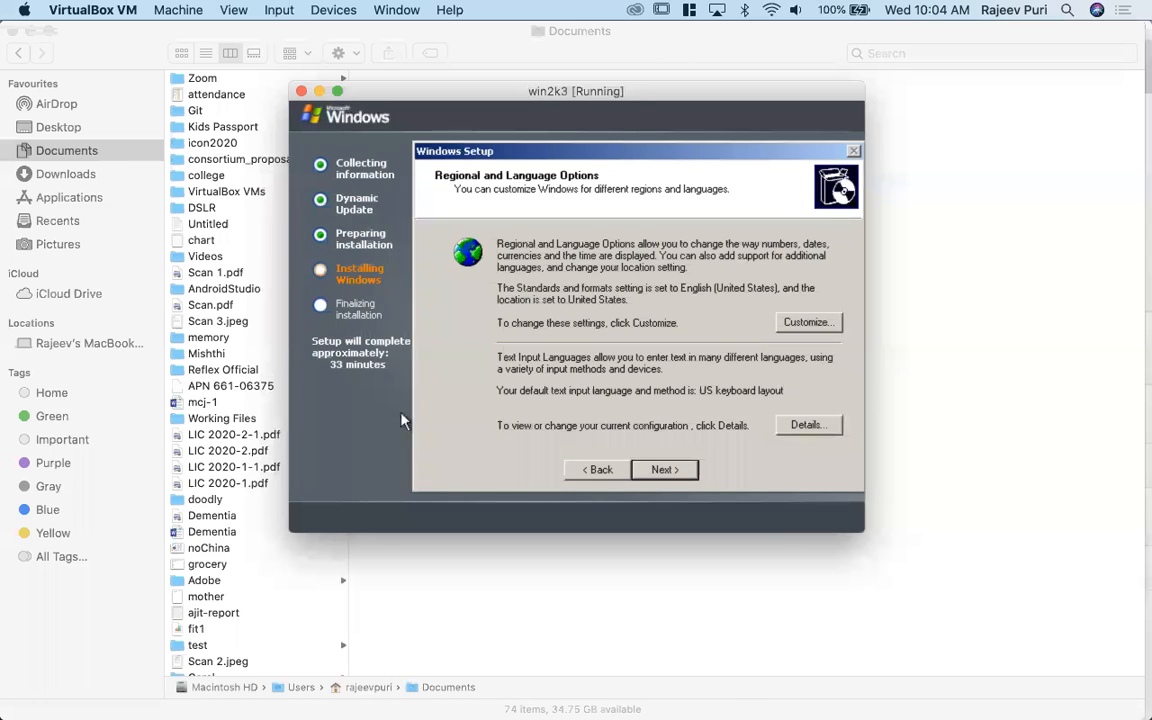
- Accept the default regional and language options, and enter the user's name and organization to personalize Windows
{"action": "left_click", "coordinate": [664, 470]}
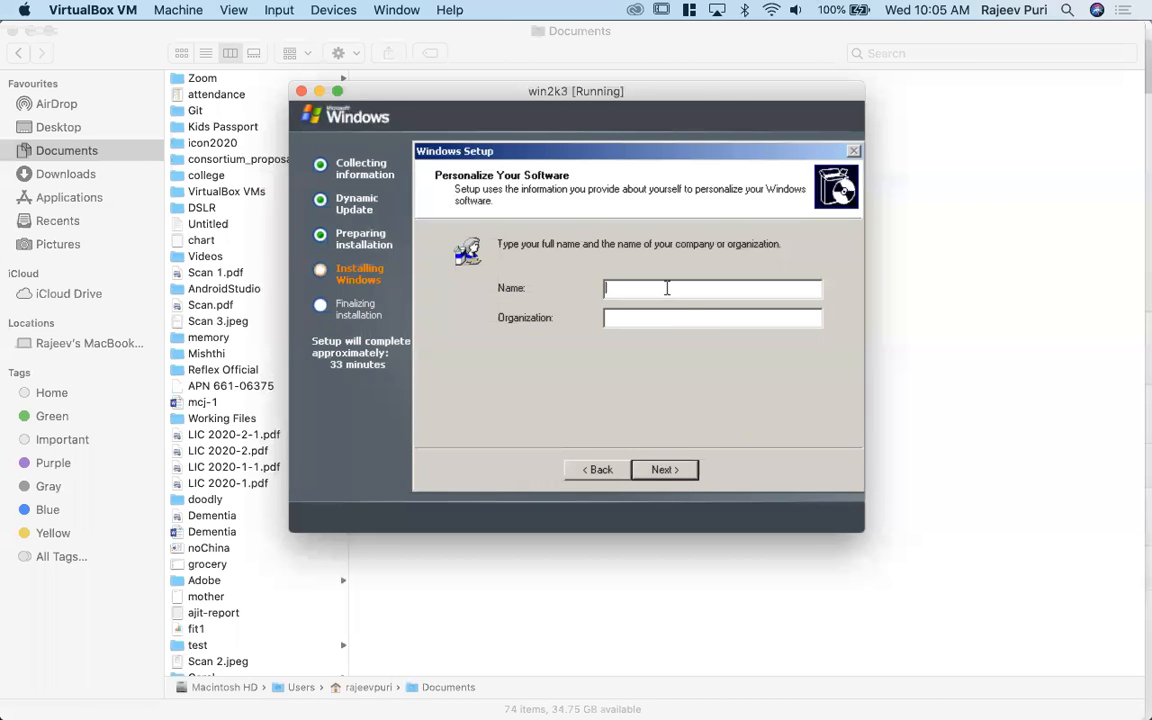
{"action": "type", "text": "rajeev"}
{"action": "key", "text": "Tab"}
{"action": "type", "text": "cav"}
{"action": "left_click", "coordinate": [661, 474]}
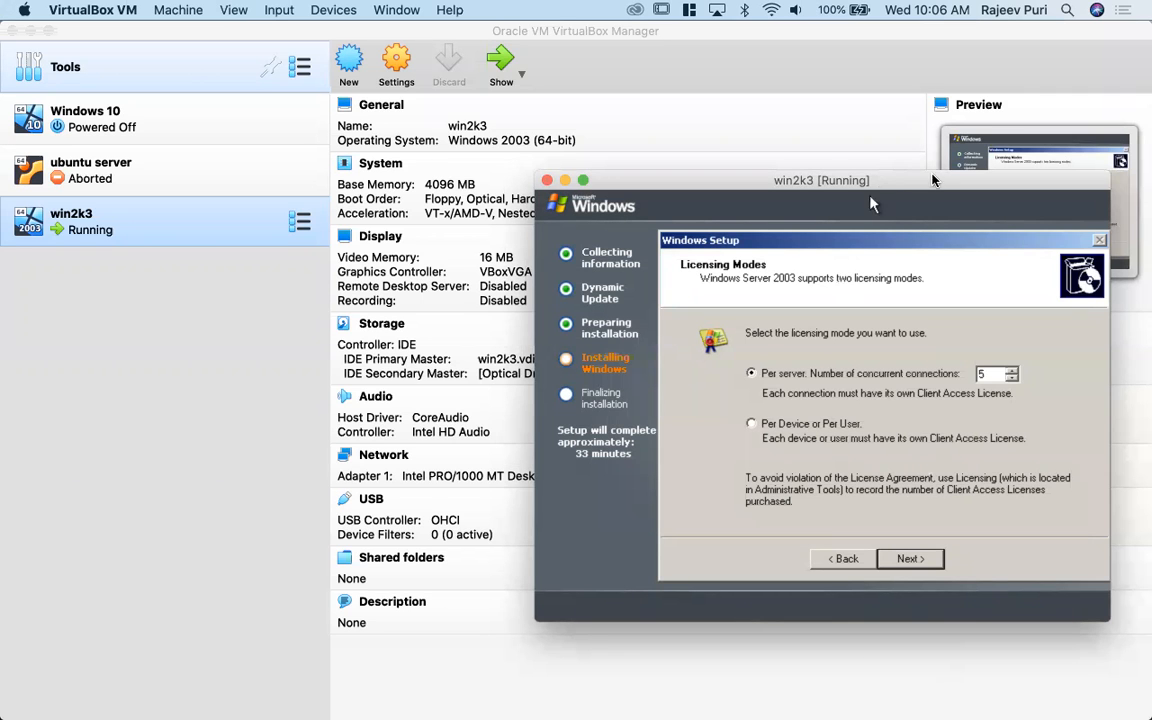
- Set the per-server concurrent connections to 10, select Per Device or Per User licensing, and continue
{"action": "left_click_drag", "start_coordinate": [722, 170], "coordinate": [457, 61]}
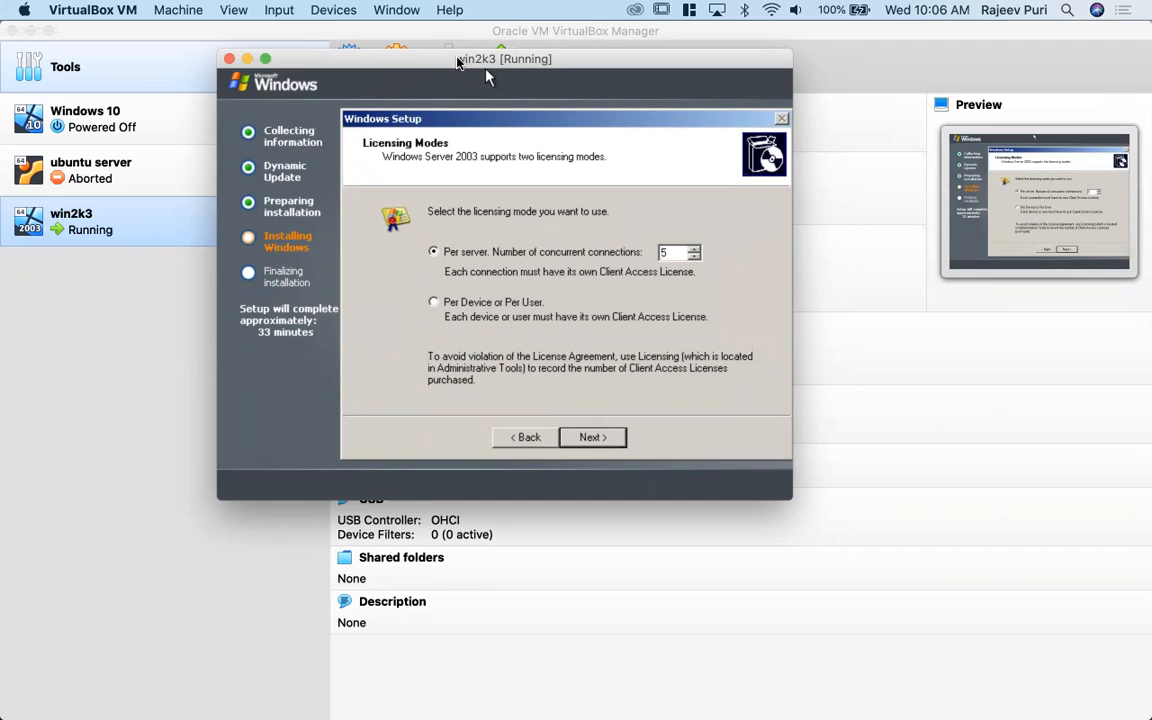
{"action": "double_click", "coordinate": [669, 253]}
{"action": "type", "text": "10"}
{"action": "left_click", "coordinate": [458, 305]}
{"action": "left_click", "coordinate": [608, 440]}
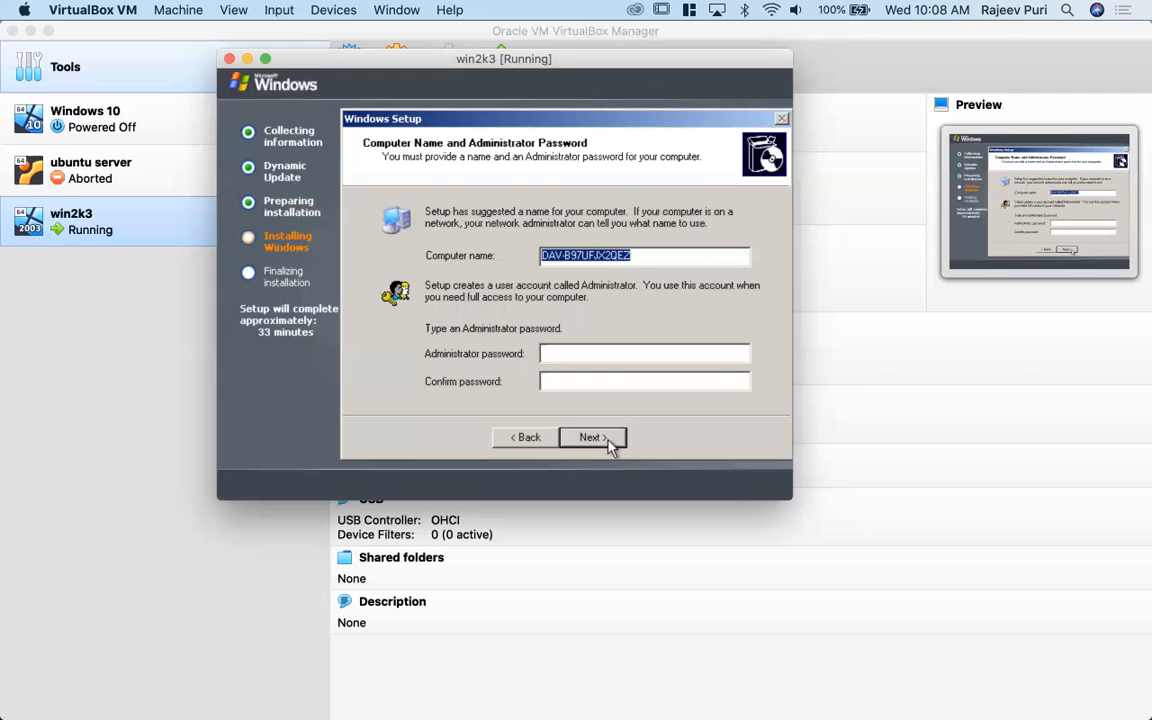
- Change the computer name to DAV2K3
{"action": "key", "text": "End"}
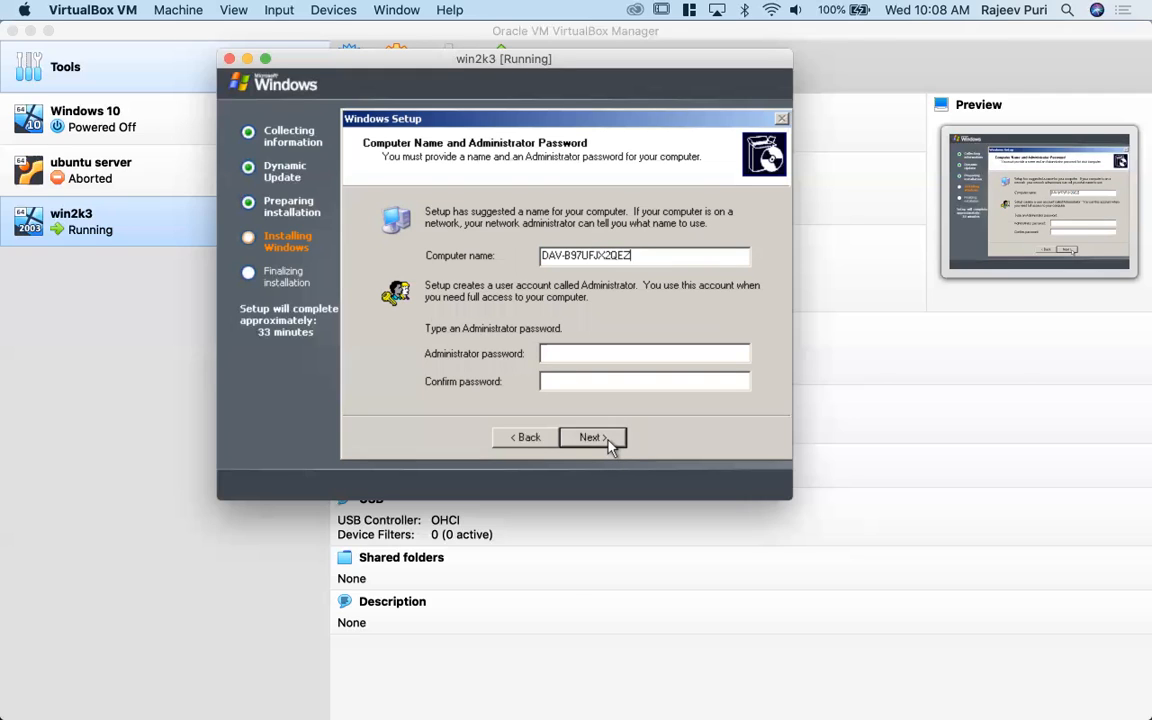
{"action": "key", "text": "BackSpace"}
{"action": "key", "text": "BackSpace"}
{"action": "key", "text": "BackSpace"}
{"action": "key", "text": "BackSpace"}
{"action": "key", "text": "BackSpace"}
{"action": "key", "text": "BackSpace"}
{"action": "key", "text": "BackSpace"}
{"action": "key", "text": "BackSpace"}
{"action": "key", "text": "BackSpace"}
{"action": "key", "text": "BackSpace"}
{"action": "key", "text": "BackSpace"}
{"action": "key", "text": "BackSpace"}
{"action": "type", "text": "2K3"}
- Turn off Caps Lock, leave the Administrator password blank, and confirm continuing without one
{"action": "left_click", "coordinate": [605, 355]}
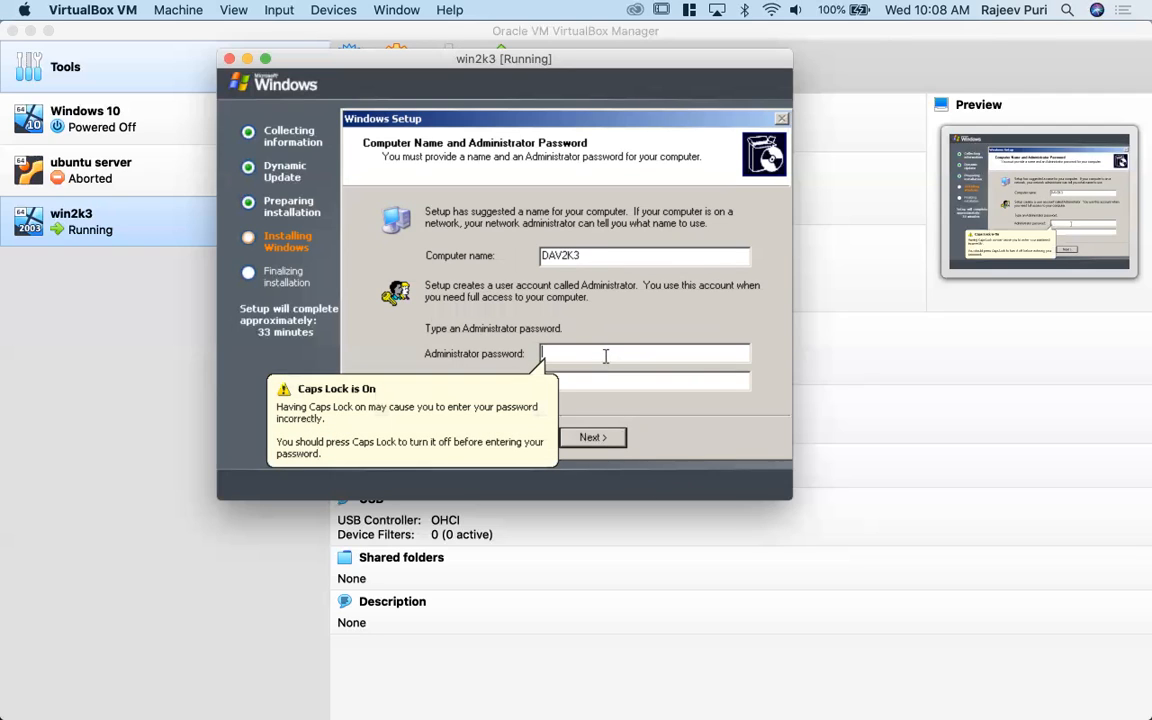
{"action": "key", "text": "Caps_Lock"}
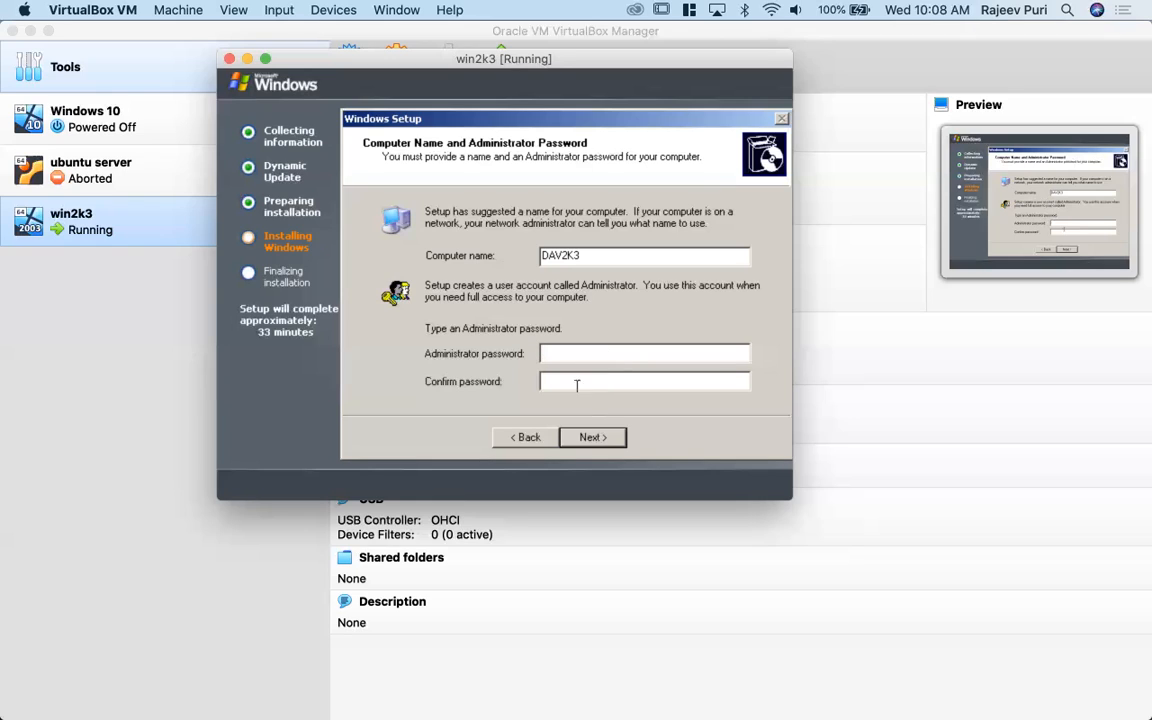
{"action": "left_click", "coordinate": [591, 438]}
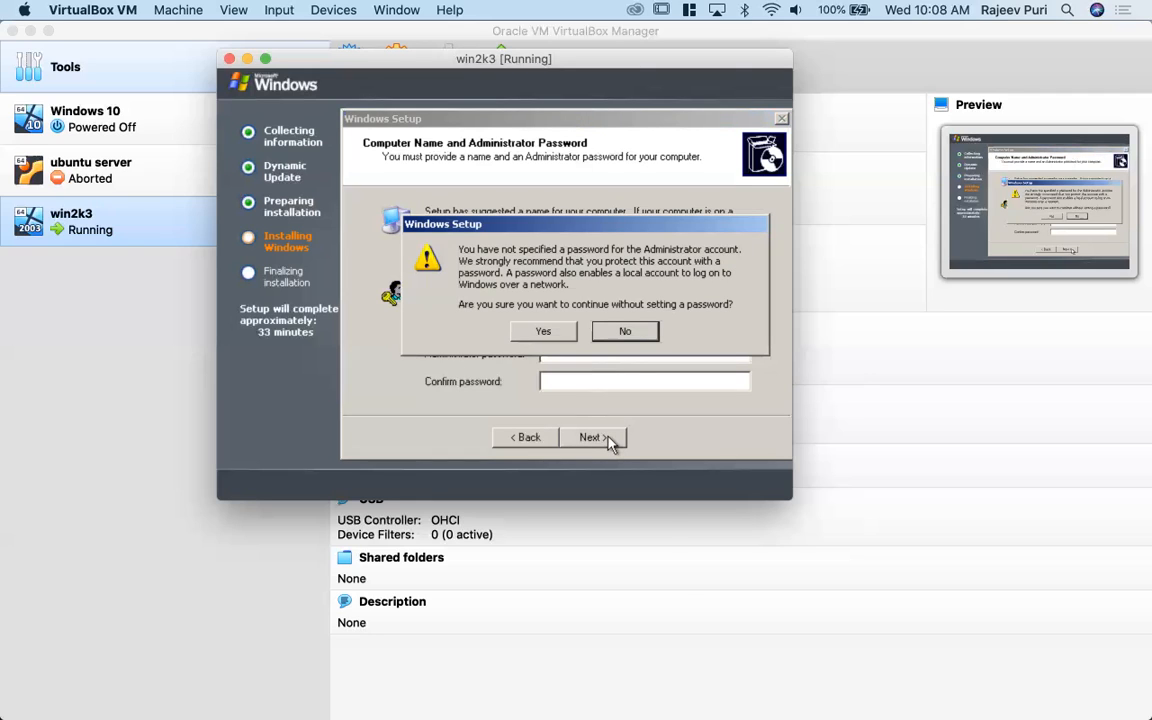
{"action": "left_click", "coordinate": [551, 339]}
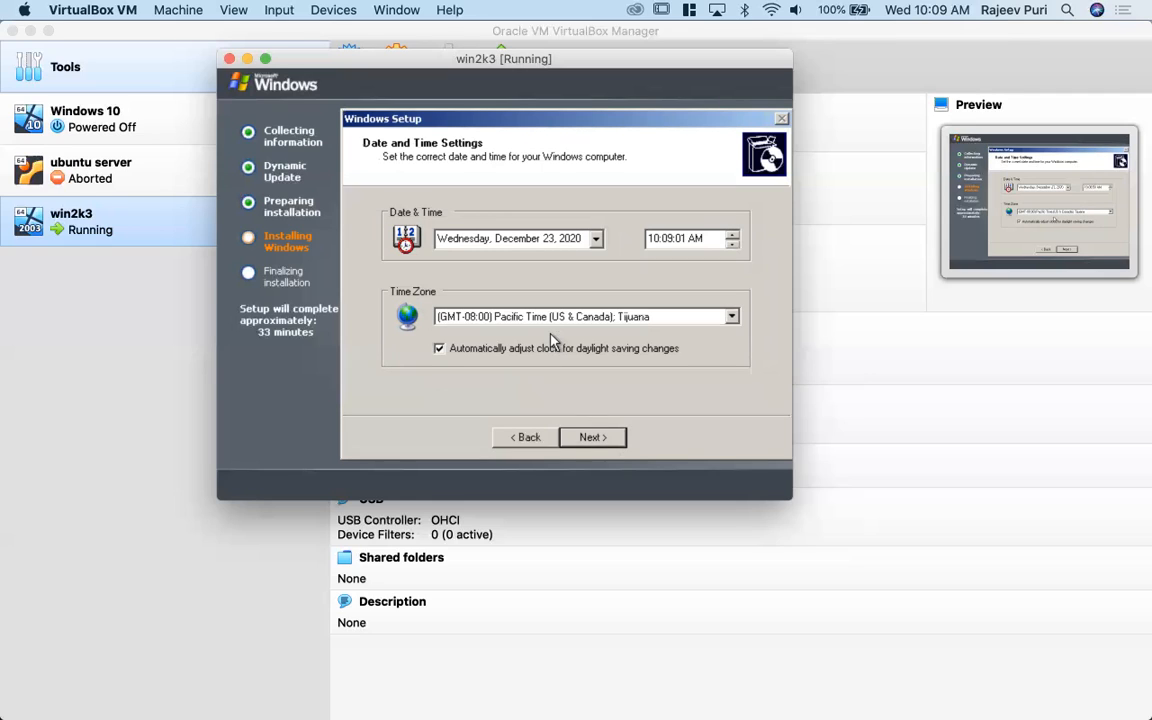
- Set the time zone to (GMT+05:30) Chennai, Kolkata, Mumbai, New Delhi and continue
{"action": "left_click", "coordinate": [732, 317]}
{"action": "left_click_drag", "start_coordinate": [732, 212], "coordinate": [733, 302]}
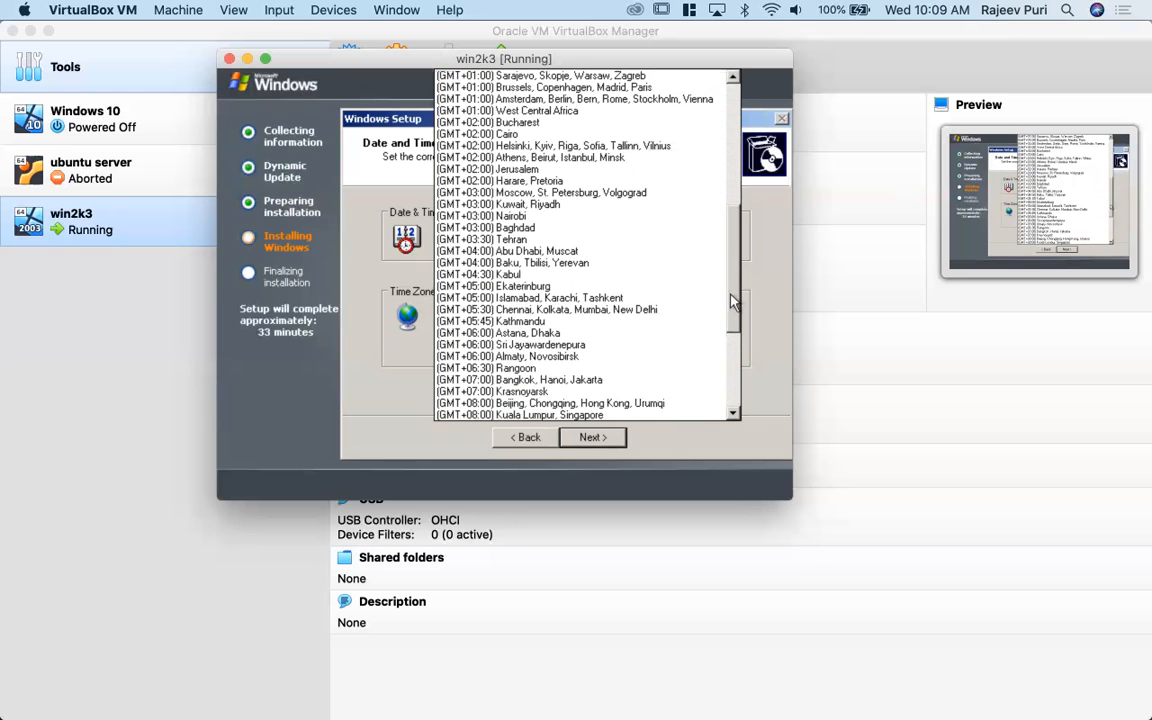
{"action": "left_click", "coordinate": [656, 311]}
{"action": "left_click", "coordinate": [596, 439]}
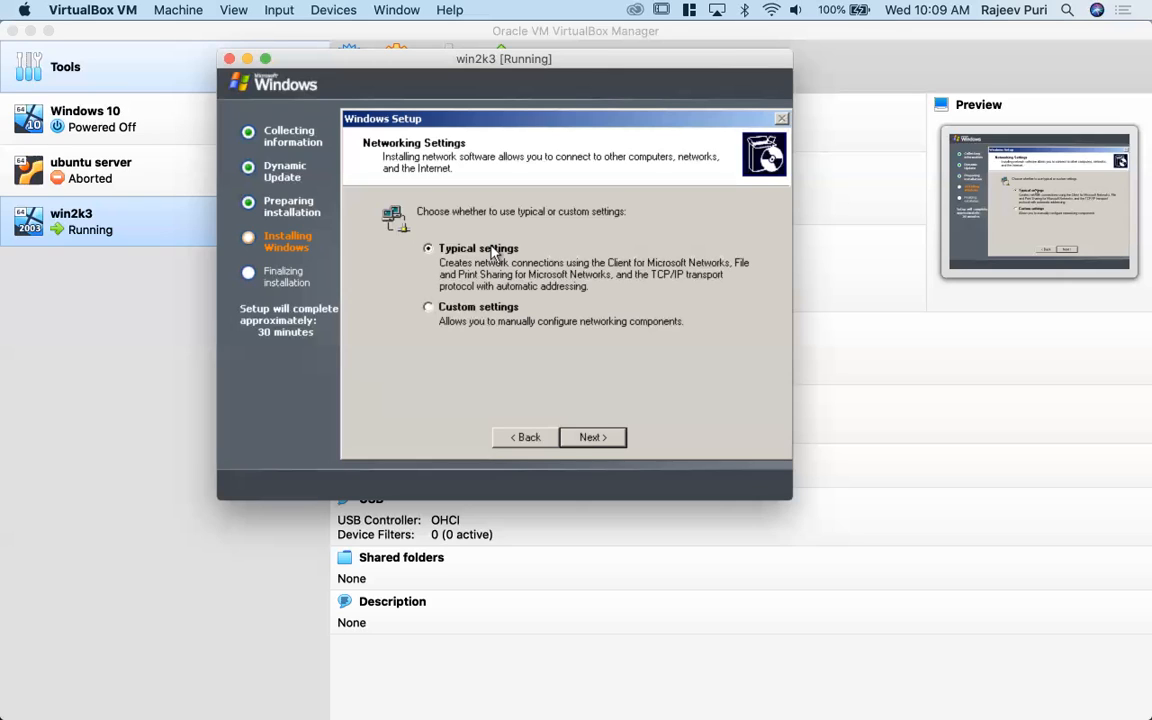
- Select custom networking settings and continue to the workgroup or domain choice
{"action": "left_click", "coordinate": [455, 312]}
{"action": "left_click", "coordinate": [610, 440]}
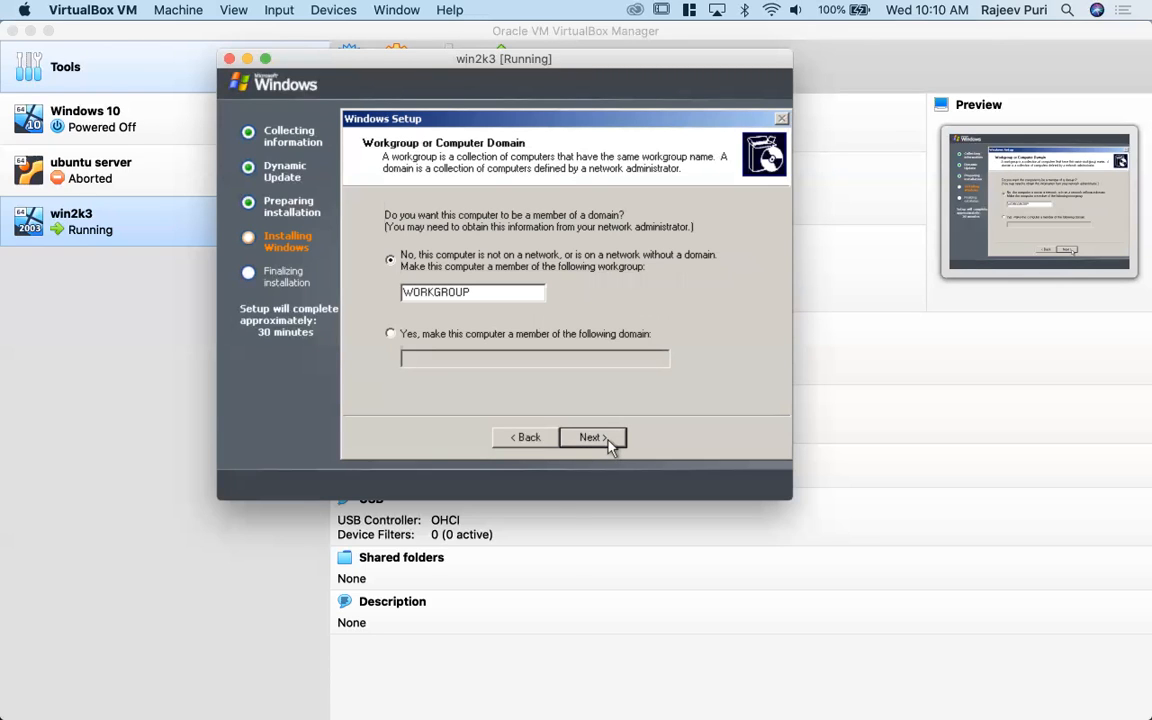
- Try the option of making the computer a domain member, and return to the WORKGROUP workgroup option
{"action": "mouse_move", "coordinate": [5, 636]}
{"action": "left_click", "coordinate": [429, 339]}
{"action": "left_click", "coordinate": [453, 358]}
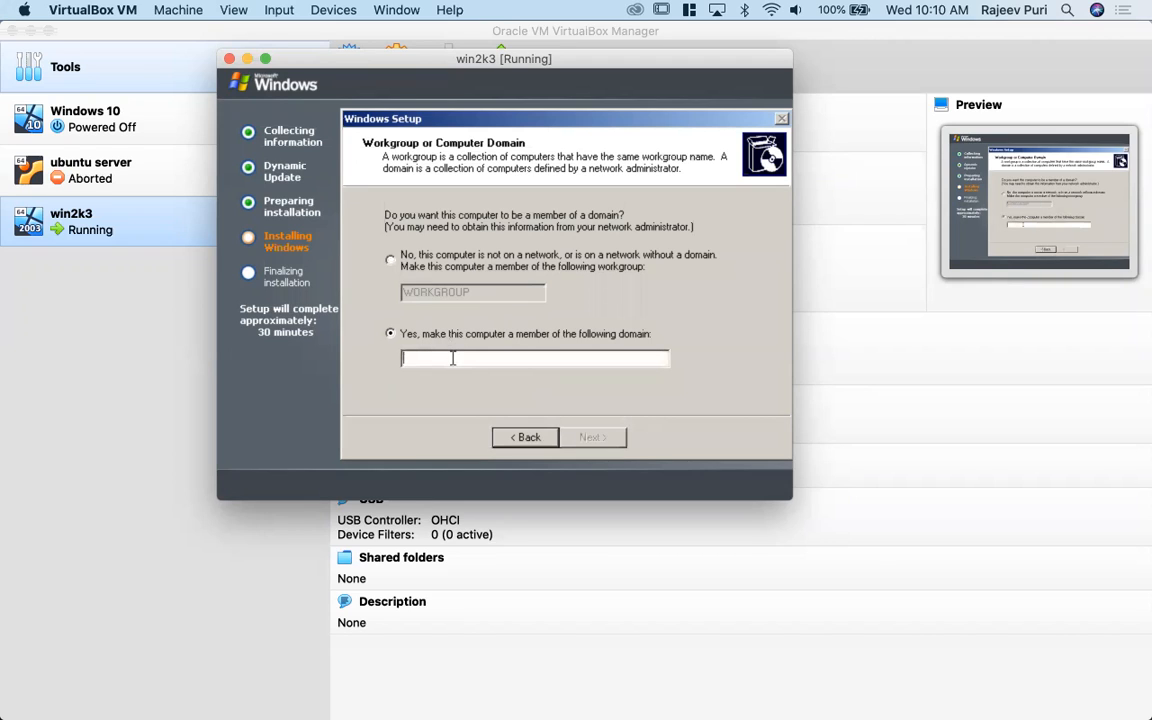
{"action": "left_click", "coordinate": [391, 260]}
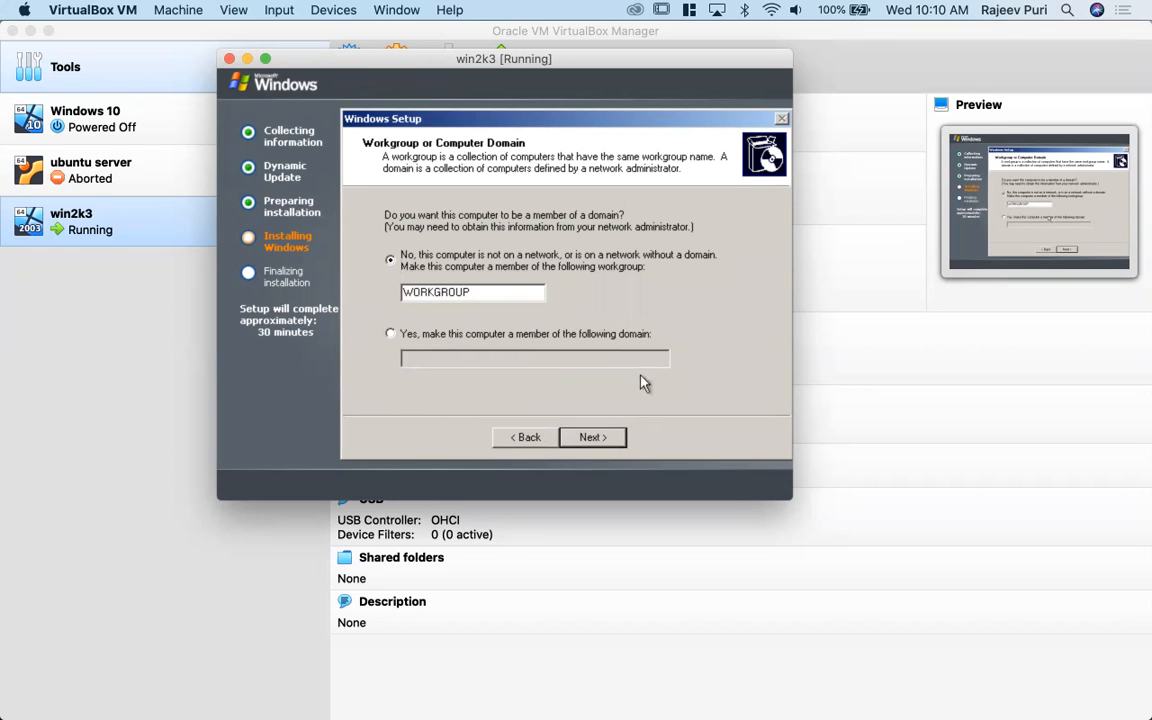
- Keep the computer in the workgroup WORKGROUP, let setup complete, and dismiss the Critical Battery message at the welcome screen
{"action": "left_click", "coordinate": [603, 440]}
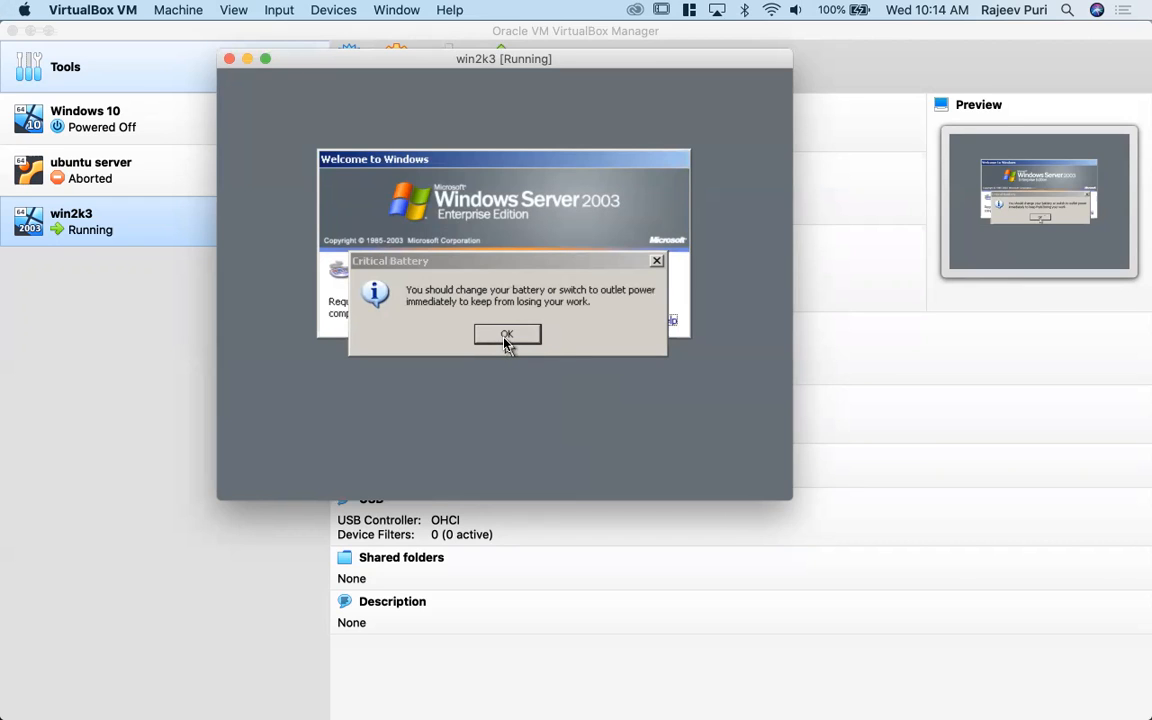
{"action": "left_click", "coordinate": [506, 340]}
{"action": "left_click", "coordinate": [514, 334]}
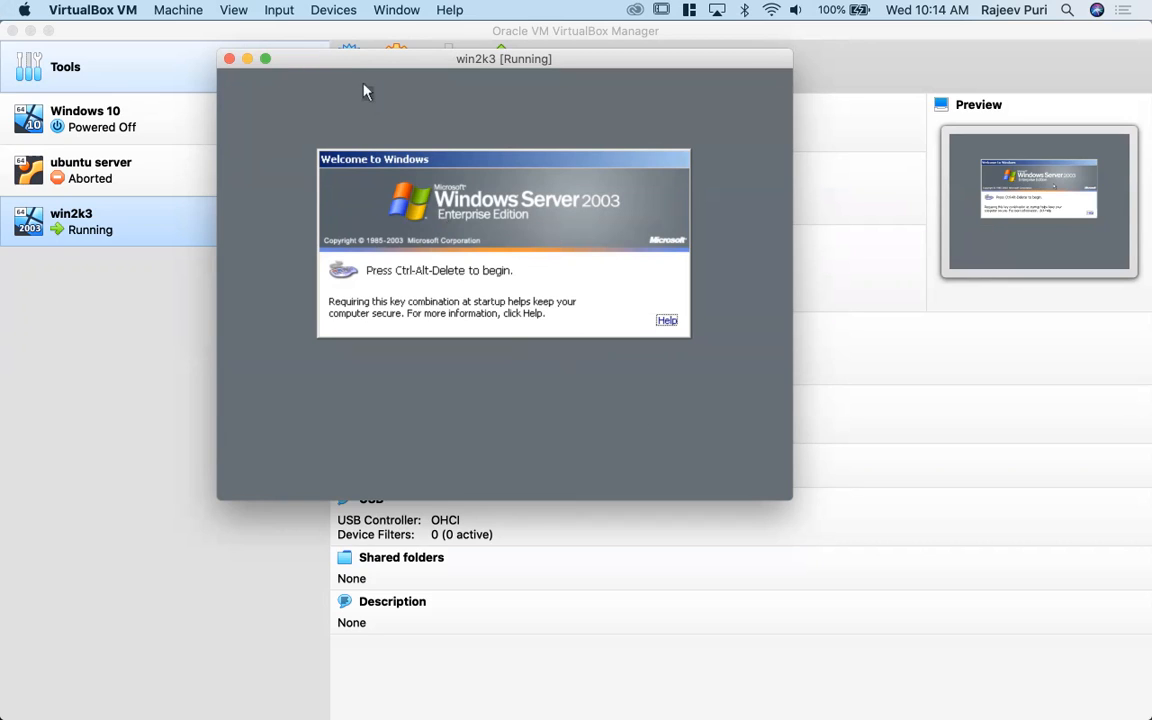
- Send Ctrl-Alt-Del to the virtual machine and log on as Administrator with a blank password
{"action": "left_click", "coordinate": [281, 11]}
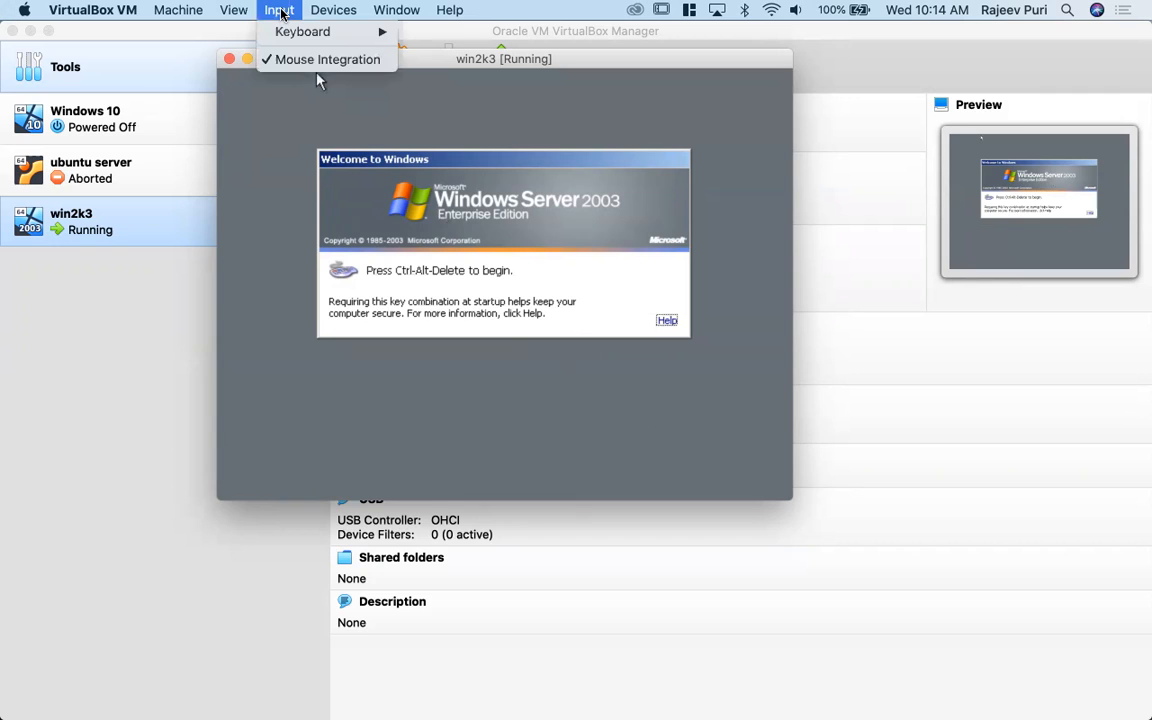
{"action": "mouse_move", "coordinate": [286, 33]}
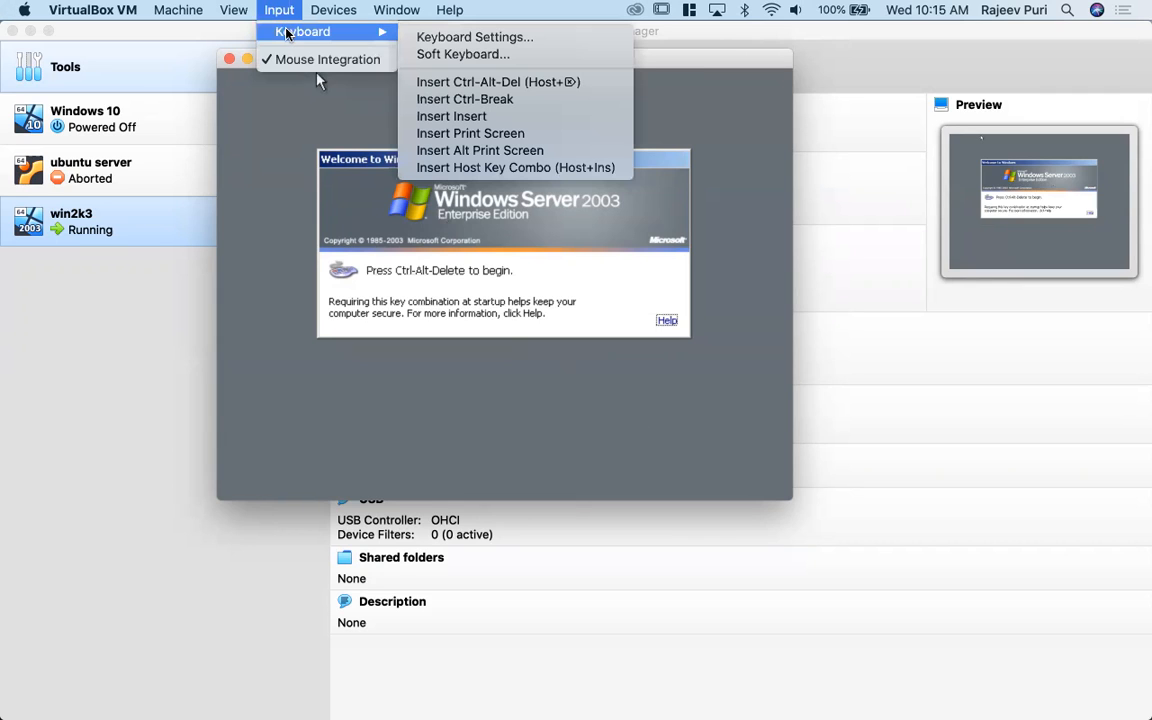
{"action": "left_click", "coordinate": [277, 20]}
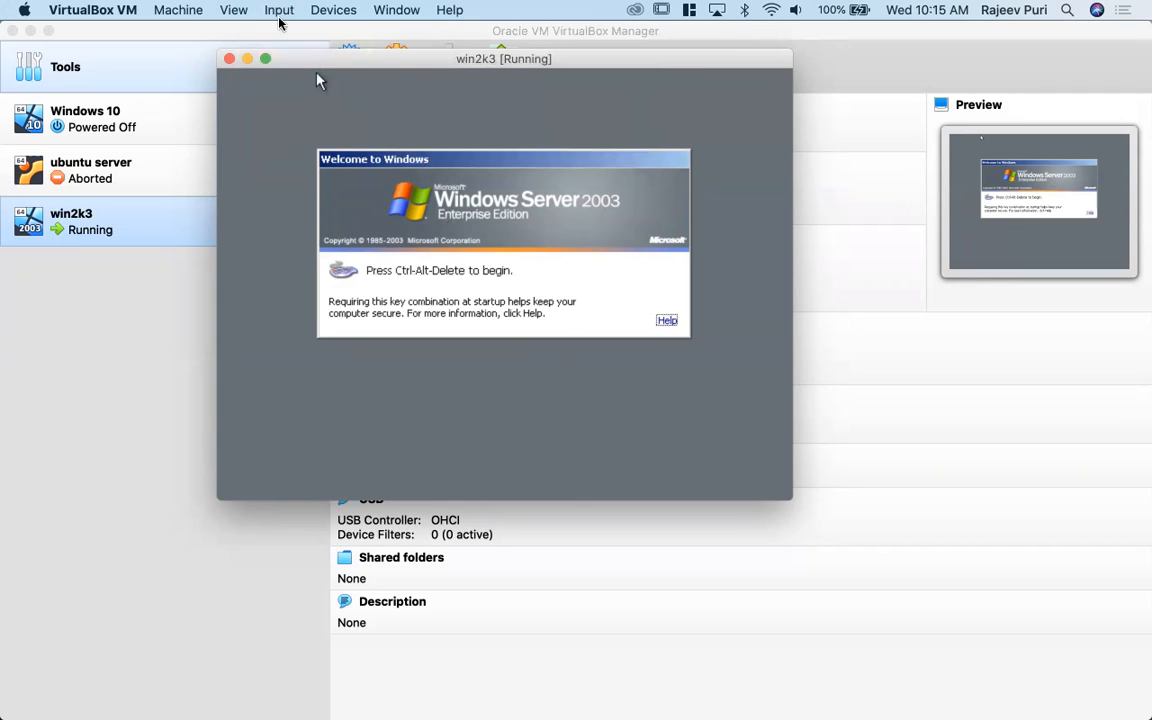
{"action": "left_click", "coordinate": [280, 14]}
{"action": "mouse_move", "coordinate": [340, 32]}
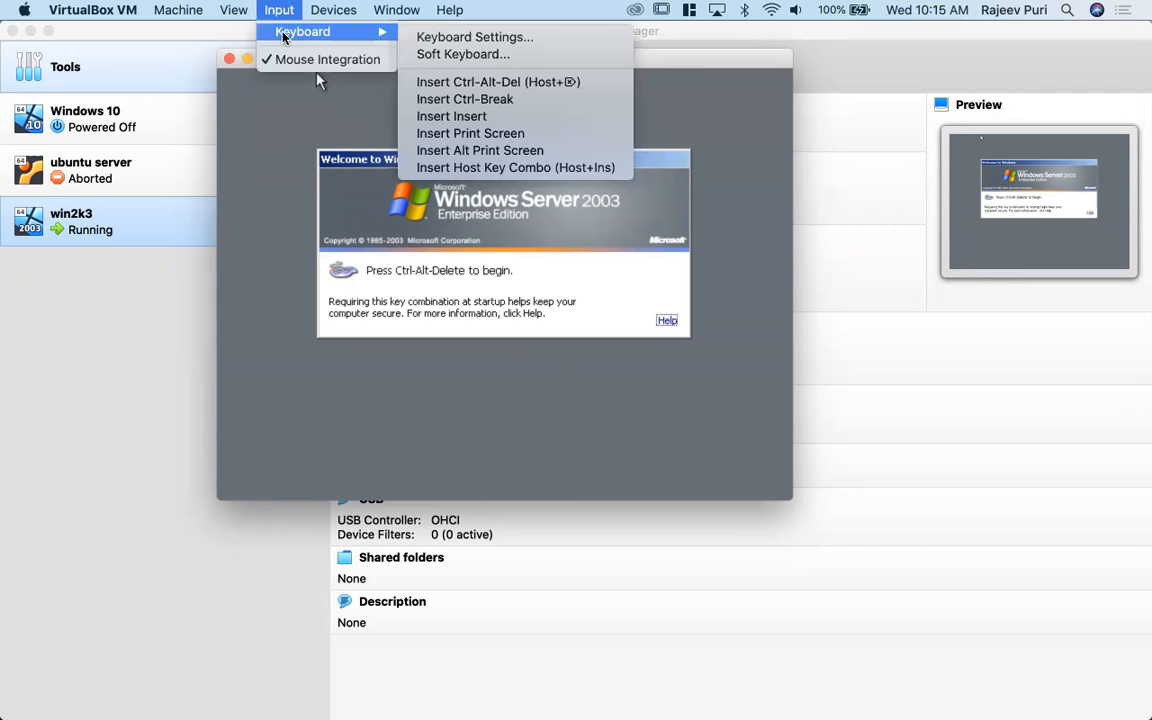
{"action": "left_click", "coordinate": [437, 84]}
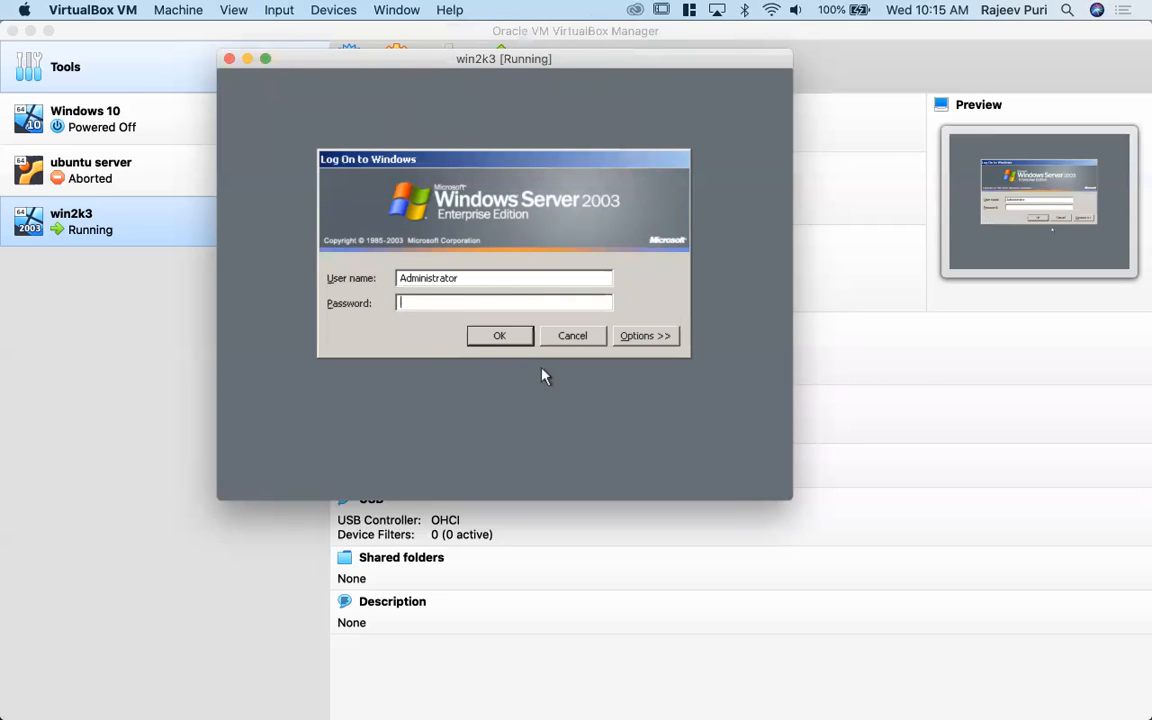
{"action": "left_click", "coordinate": [505, 338]}
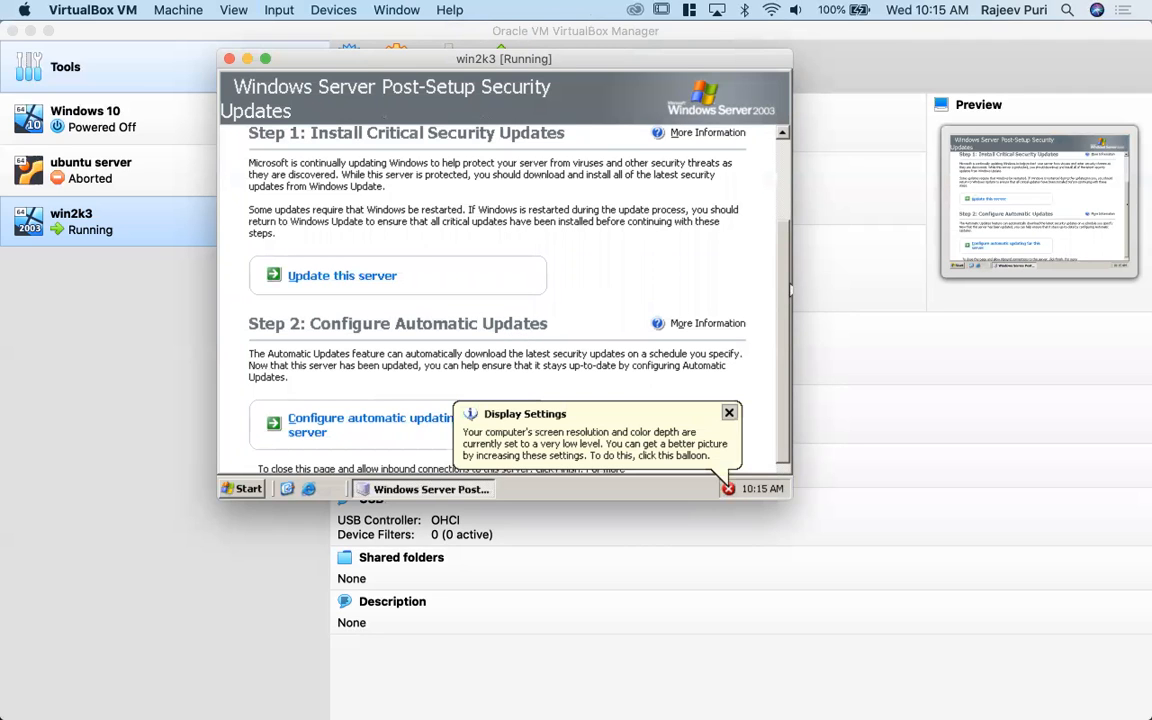
- Dismiss the Display Settings notice, and finish and close the Post-Setup Security Updates page without configuring any updates
{"action": "scroll", "coordinate": [786, 293], "scroll_direction": "down", "scroll_amount": 1}
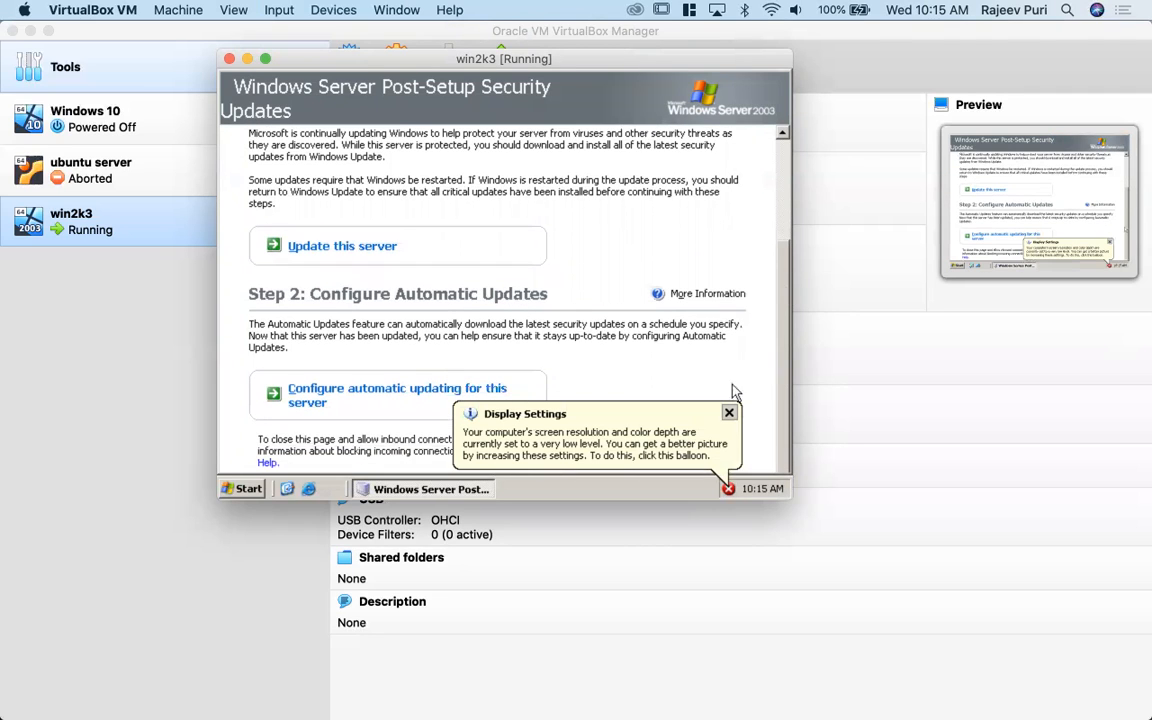
{"action": "left_click", "coordinate": [730, 413]}
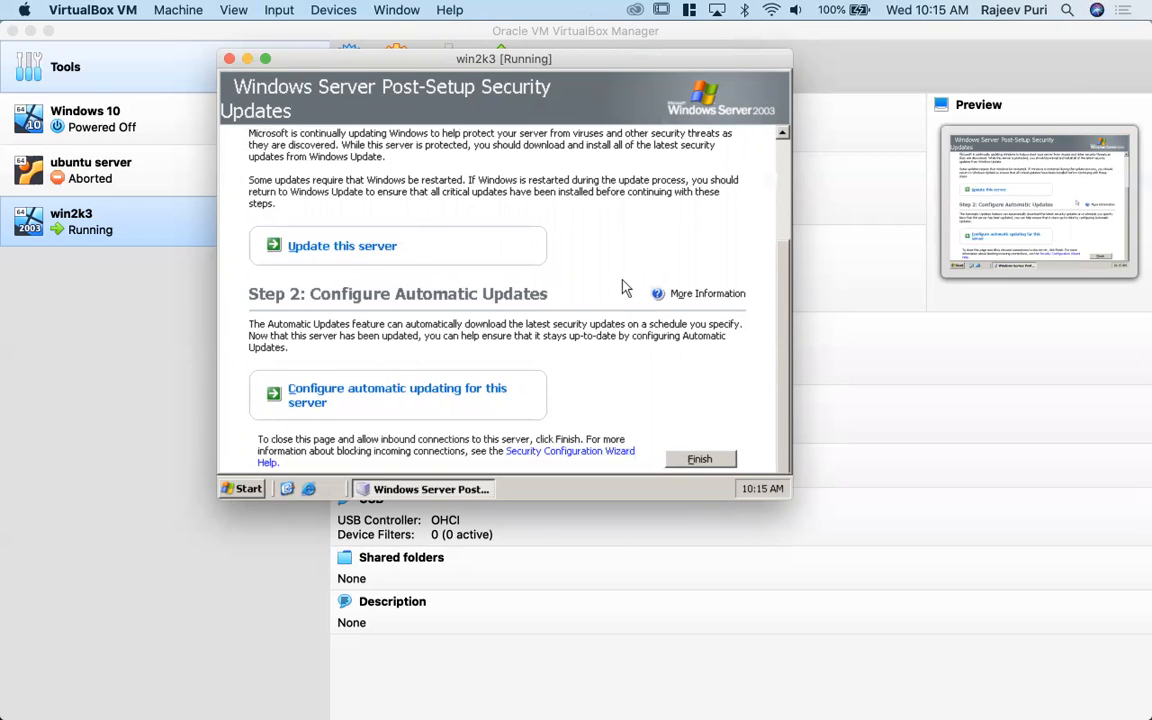
{"action": "left_click_drag", "start_coordinate": [783, 313], "coordinate": [780, 210]}
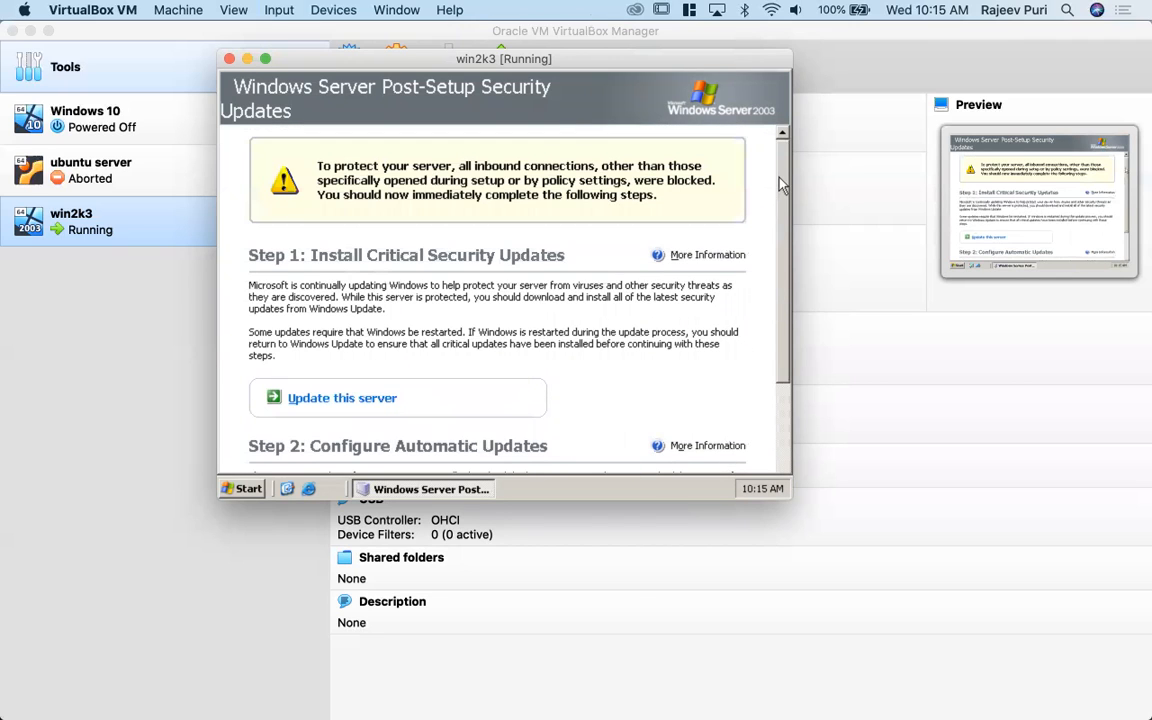
{"action": "left_click_drag", "start_coordinate": [783, 200], "coordinate": [771, 340]}
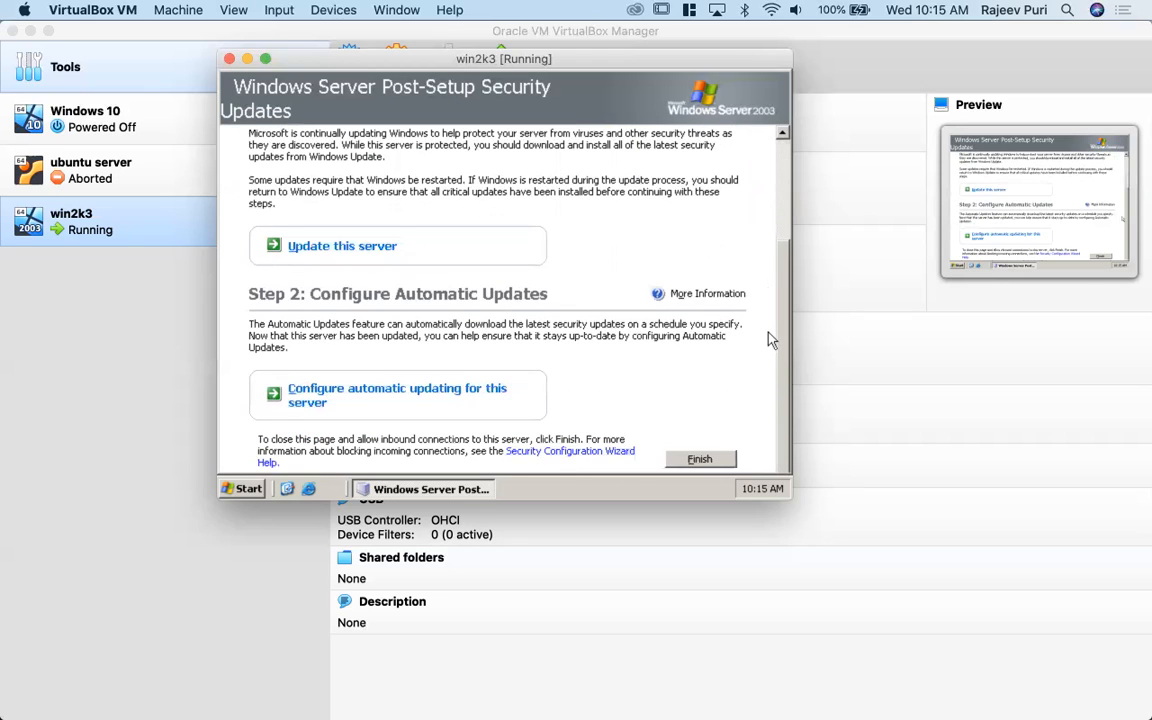
{"action": "left_click_drag", "start_coordinate": [771, 340], "coordinate": [771, 167]}
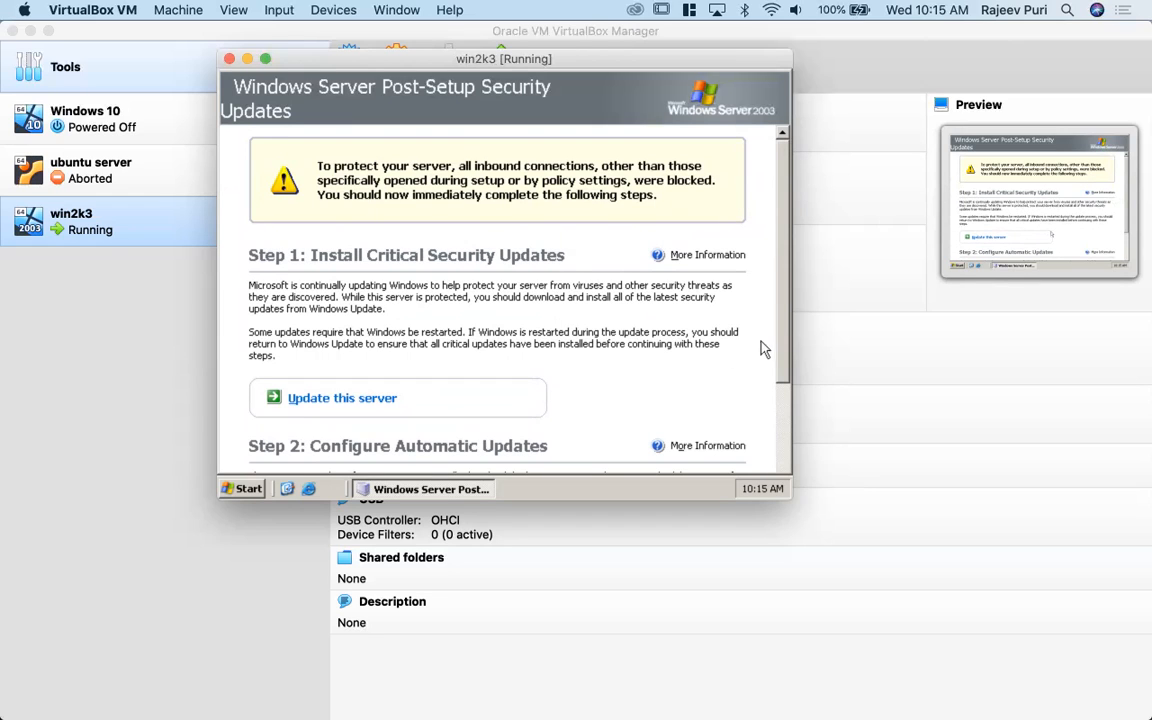
{"action": "left_click_drag", "start_coordinate": [781, 325], "coordinate": [778, 425]}
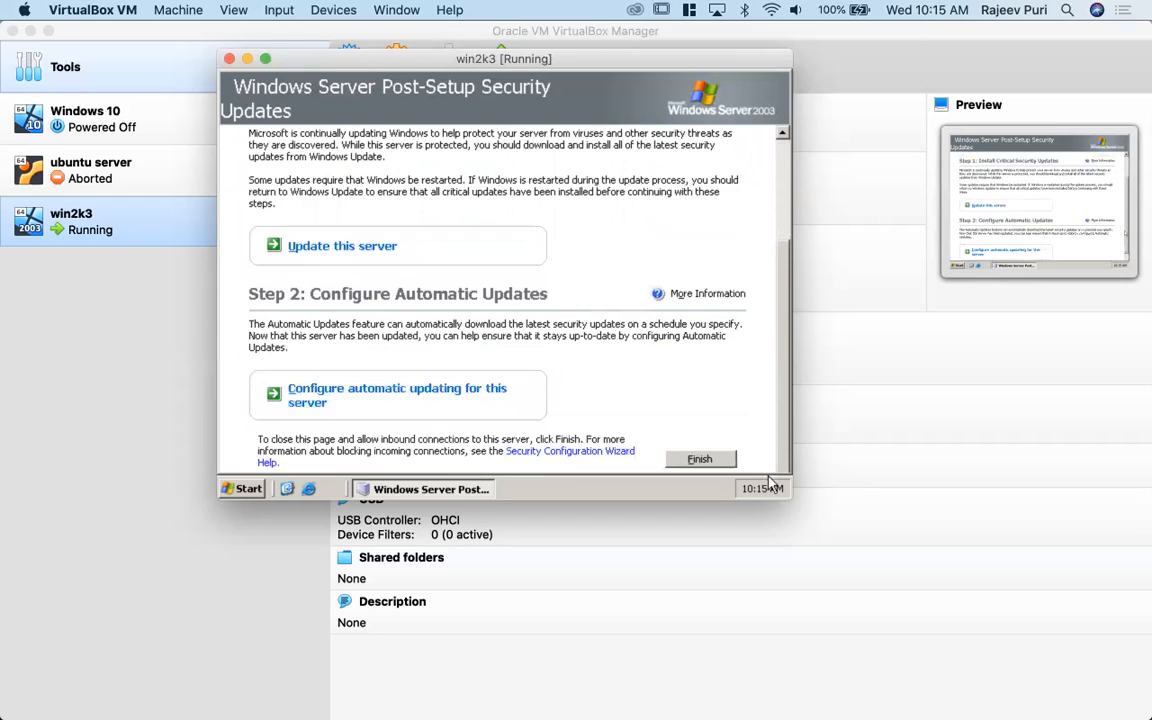
{"action": "left_click", "coordinate": [712, 461]}
{"action": "left_click", "coordinate": [456, 317]}
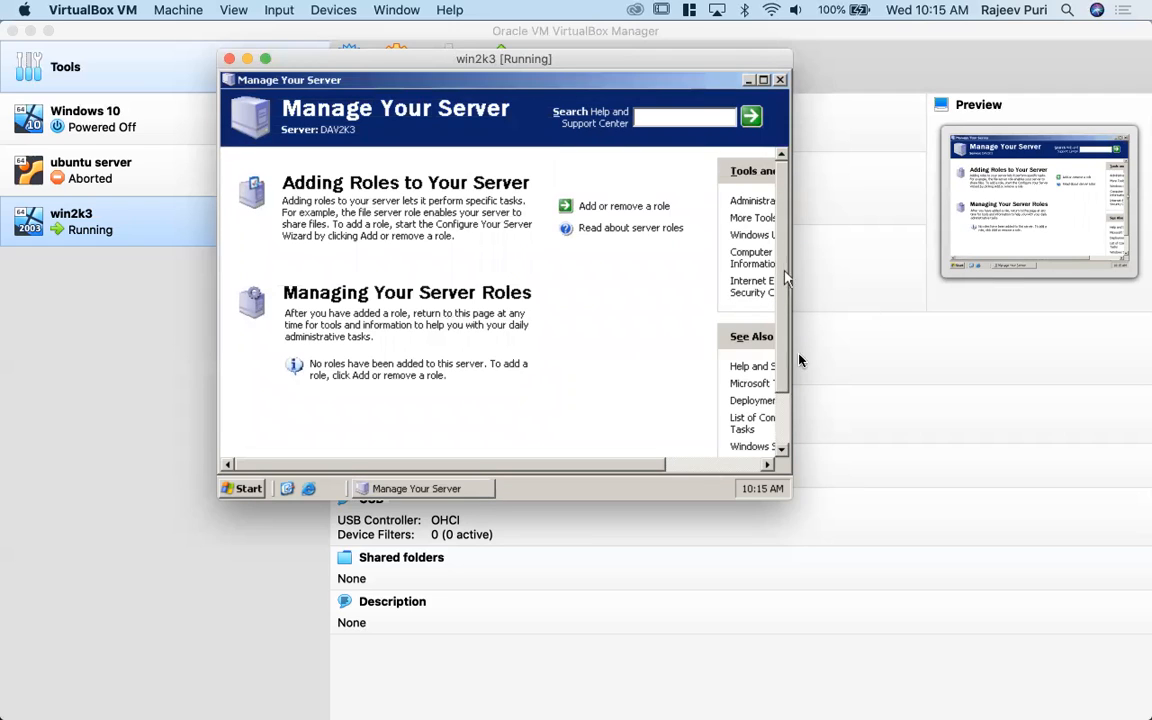
- Enlarge the win2k3 window to cover most of the screen, and look through the Manage Your Server page before closing it
{"action": "left_click_drag", "start_coordinate": [783, 491], "coordinate": [979, 645]}
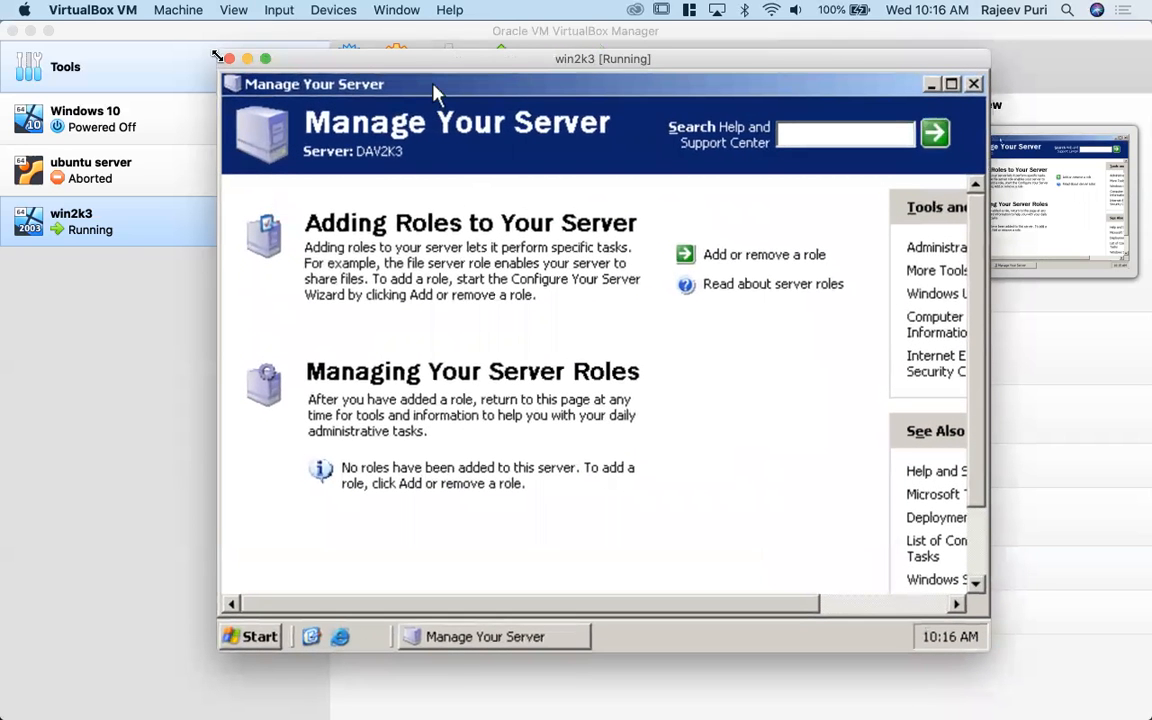
{"action": "left_click_drag", "start_coordinate": [218, 48], "coordinate": [25, 9]}
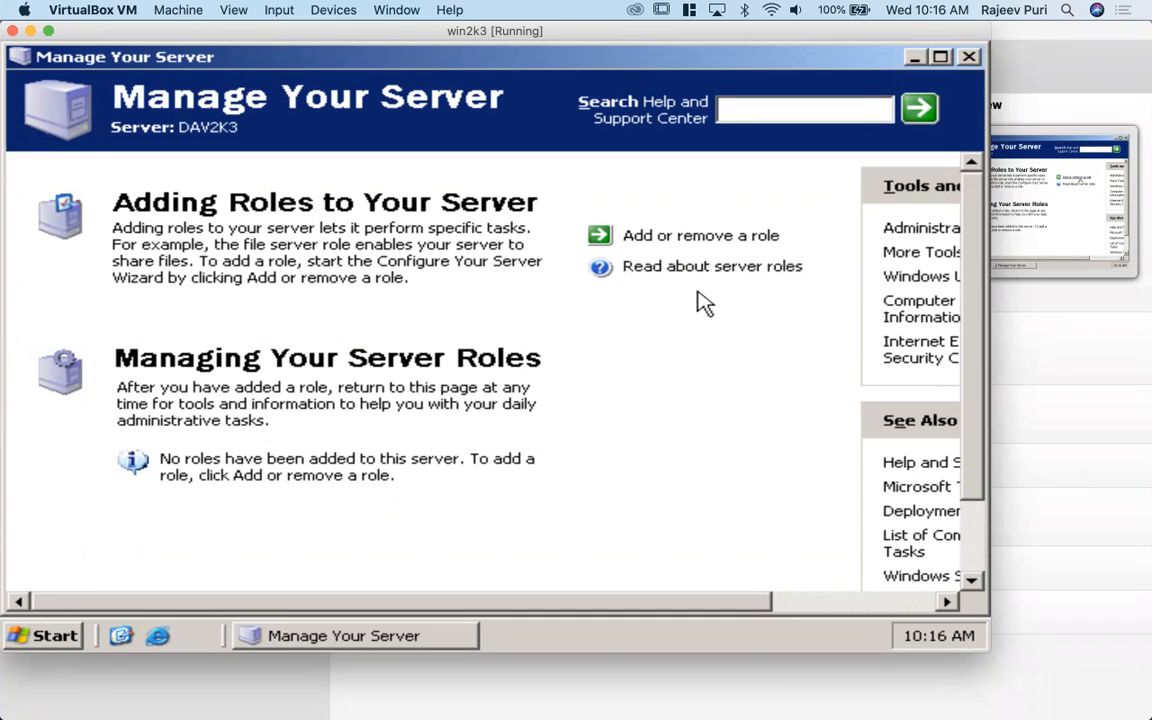
{"action": "left_click_drag", "start_coordinate": [969, 401], "coordinate": [962, 532]}
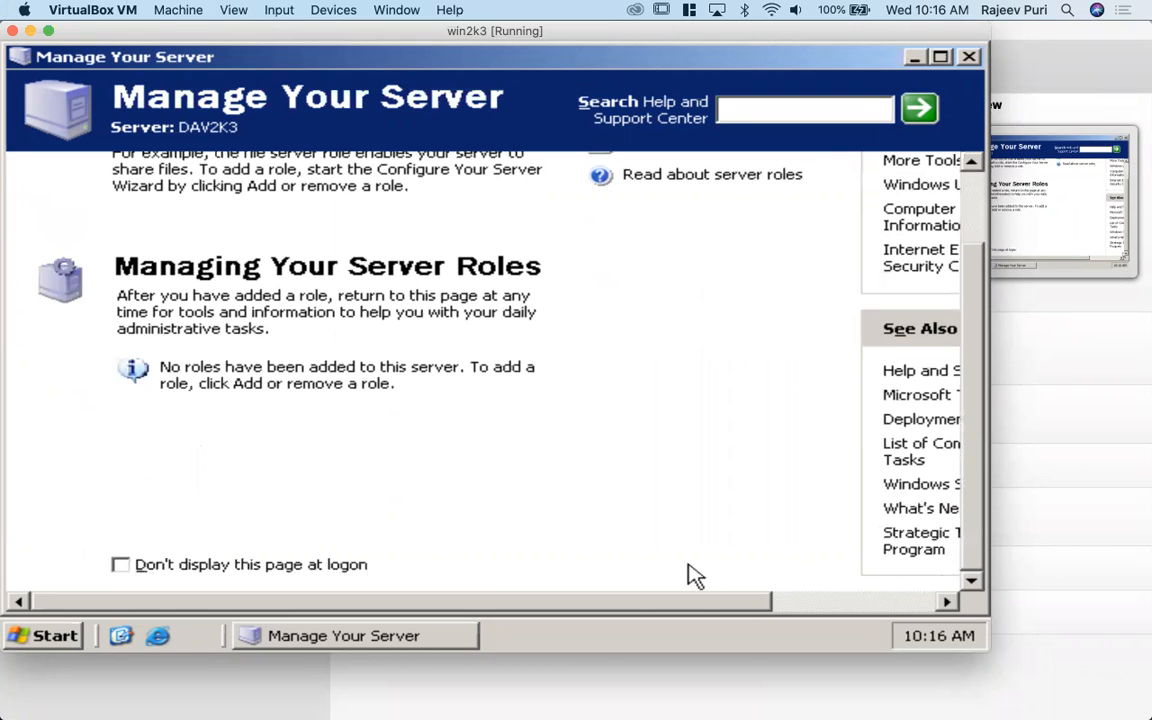
{"action": "left_click_drag", "start_coordinate": [665, 605], "coordinate": [828, 607]}
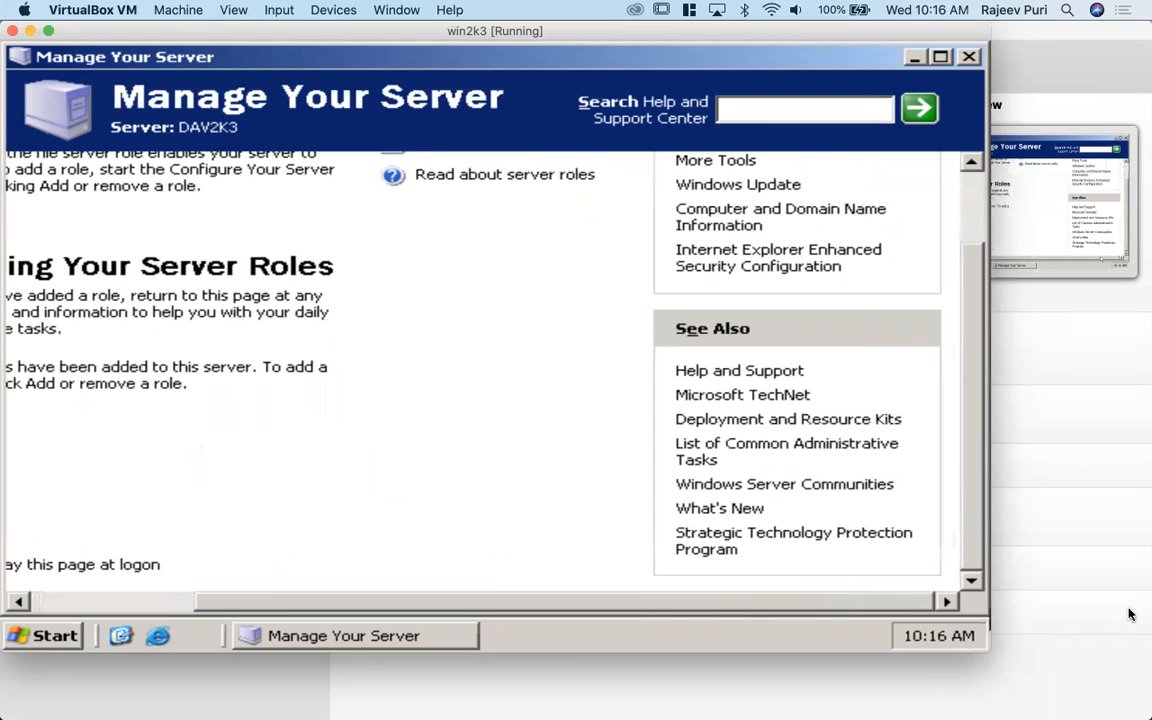
{"action": "left_click_drag", "start_coordinate": [977, 275], "coordinate": [985, 68]}
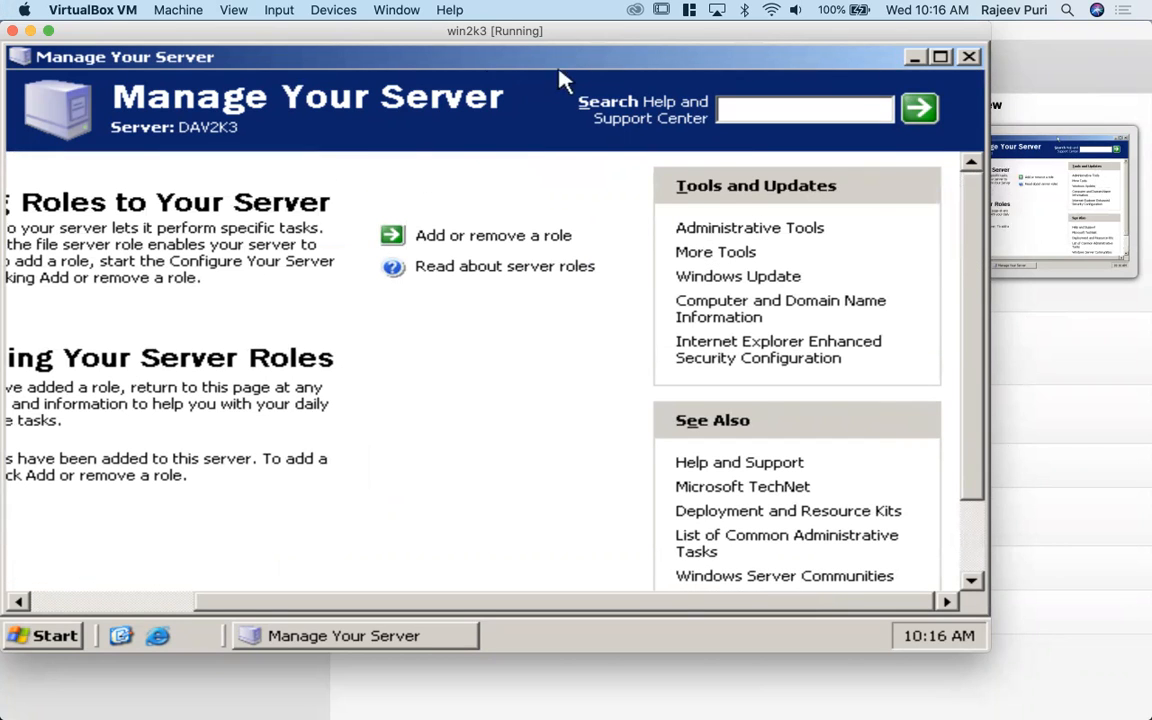
{"action": "left_click_drag", "start_coordinate": [571, 72], "coordinate": [584, 154]}
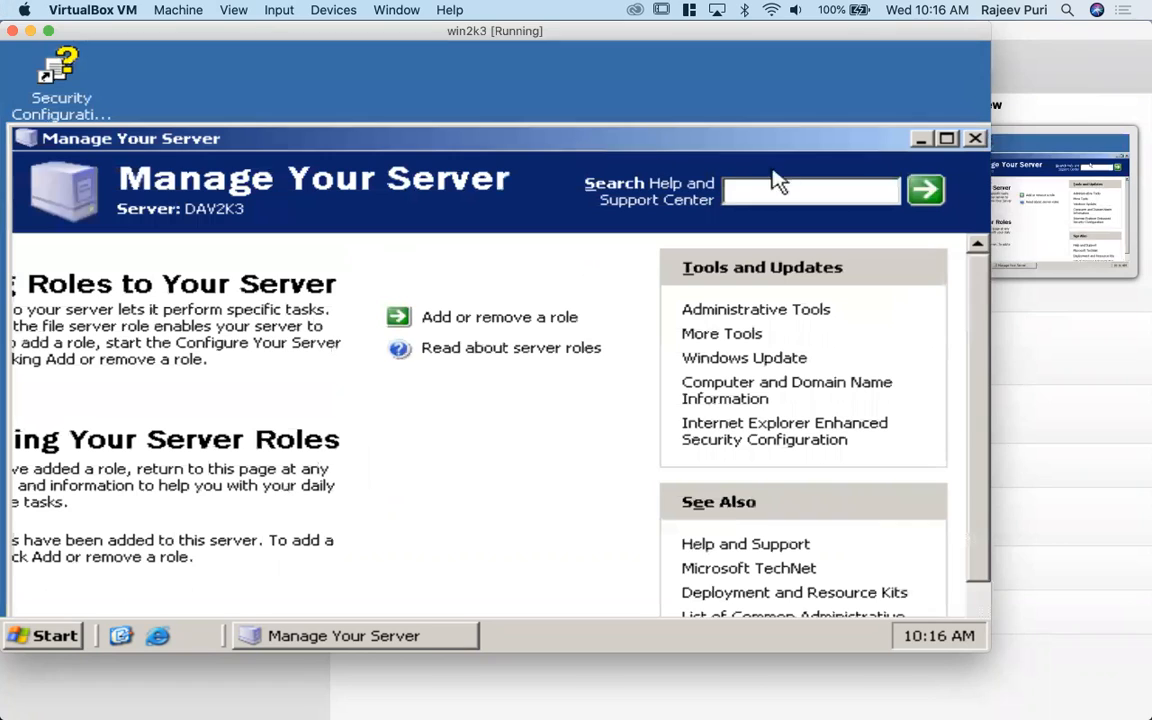
{"action": "left_click", "coordinate": [975, 141]}
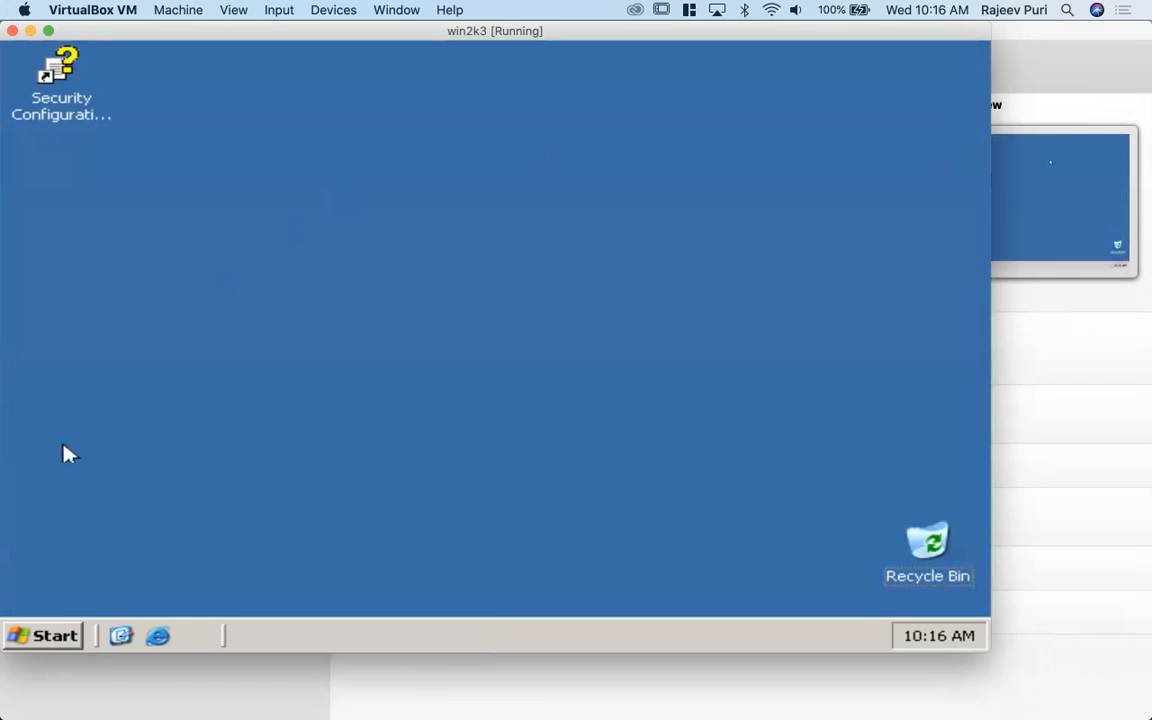
- Look over the programs installed on the new server and return to the desktop
{"action": "left_click", "coordinate": [20, 642]}
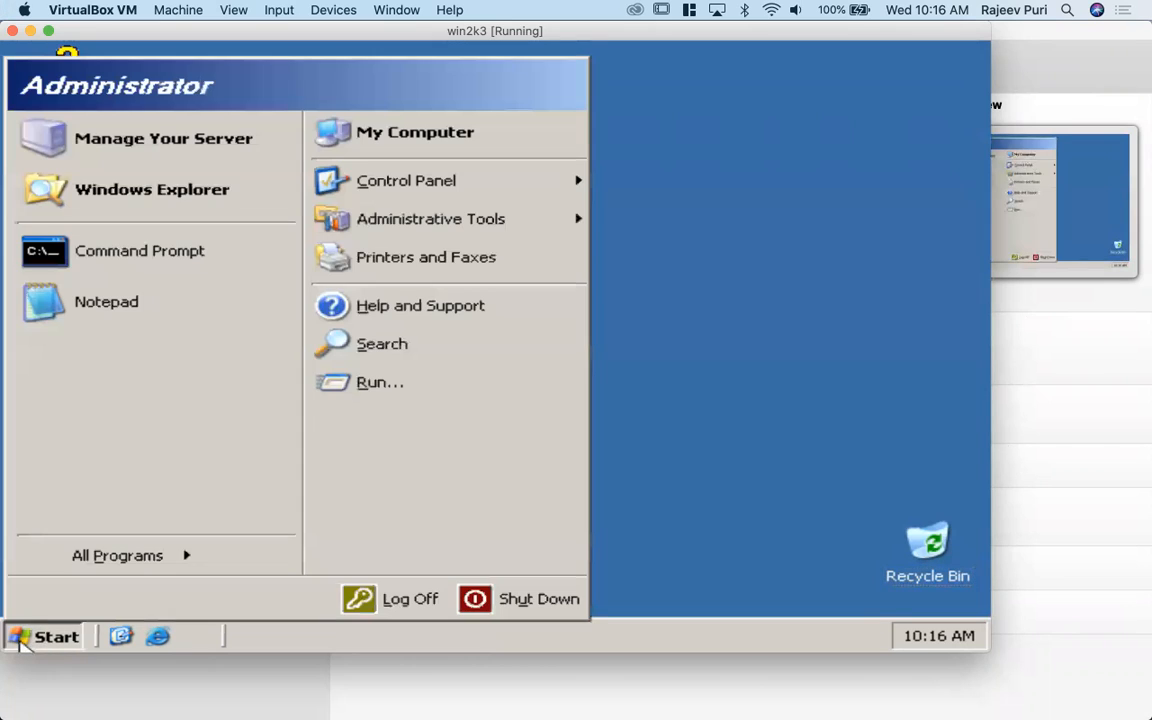
{"action": "mouse_move", "coordinate": [167, 562]}
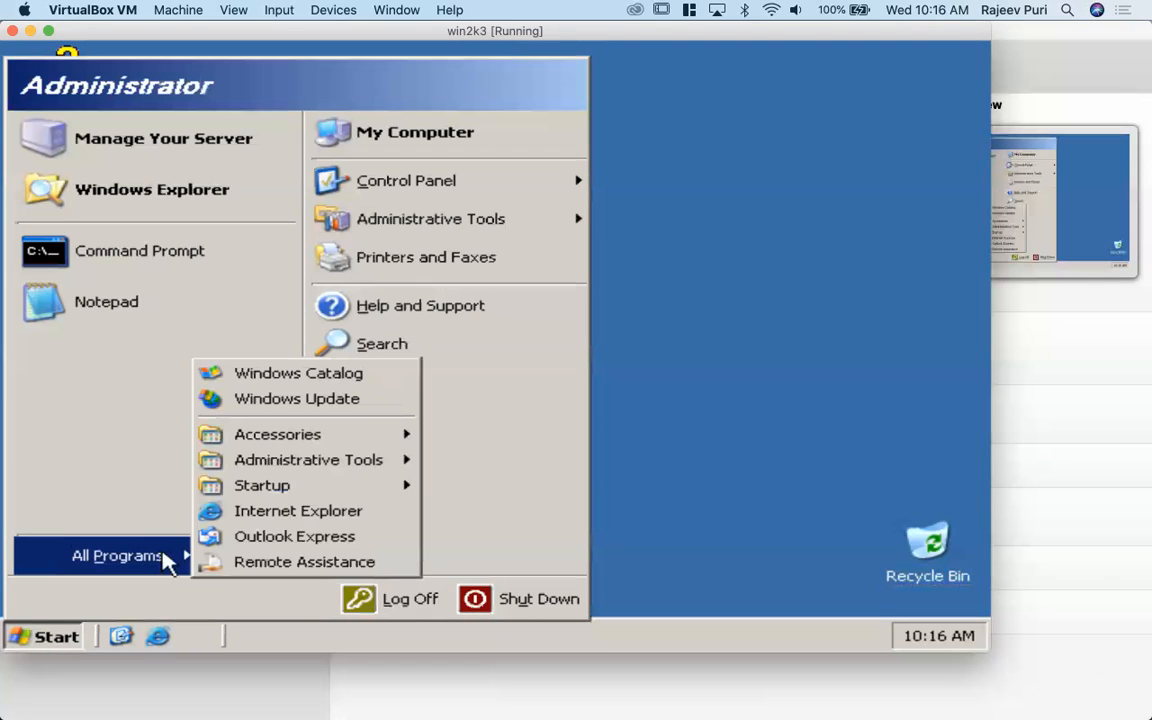
{"action": "mouse_move", "coordinate": [368, 472]}
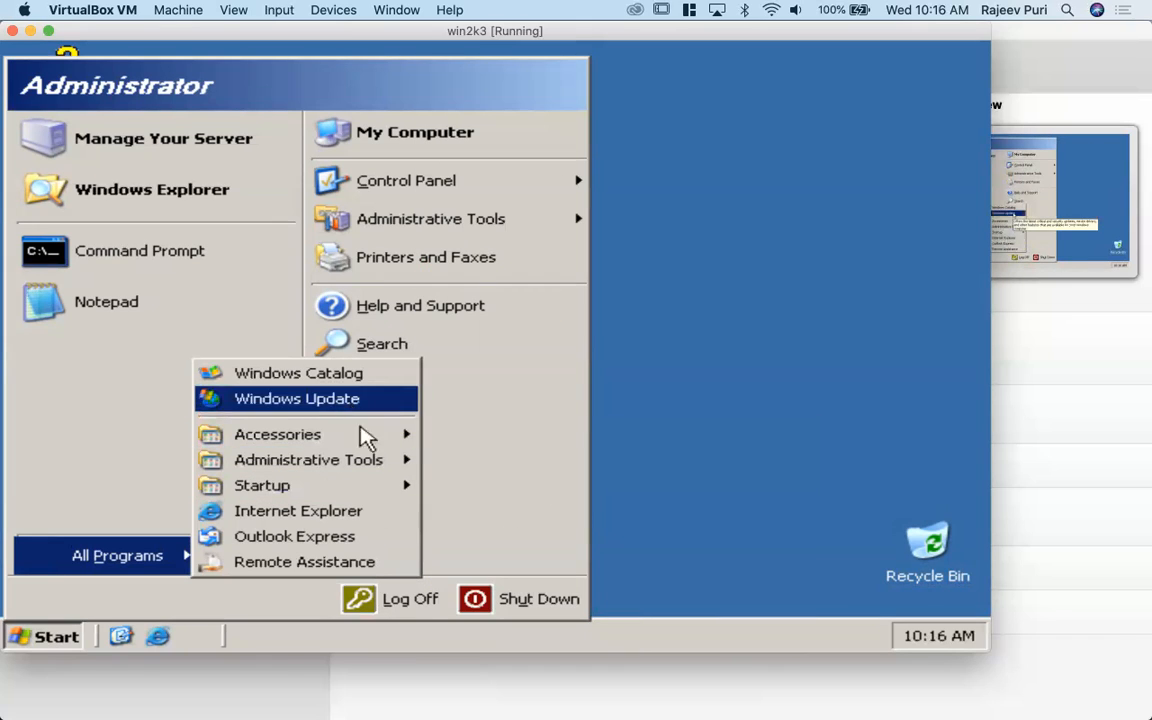
{"action": "left_click", "coordinate": [733, 458]}
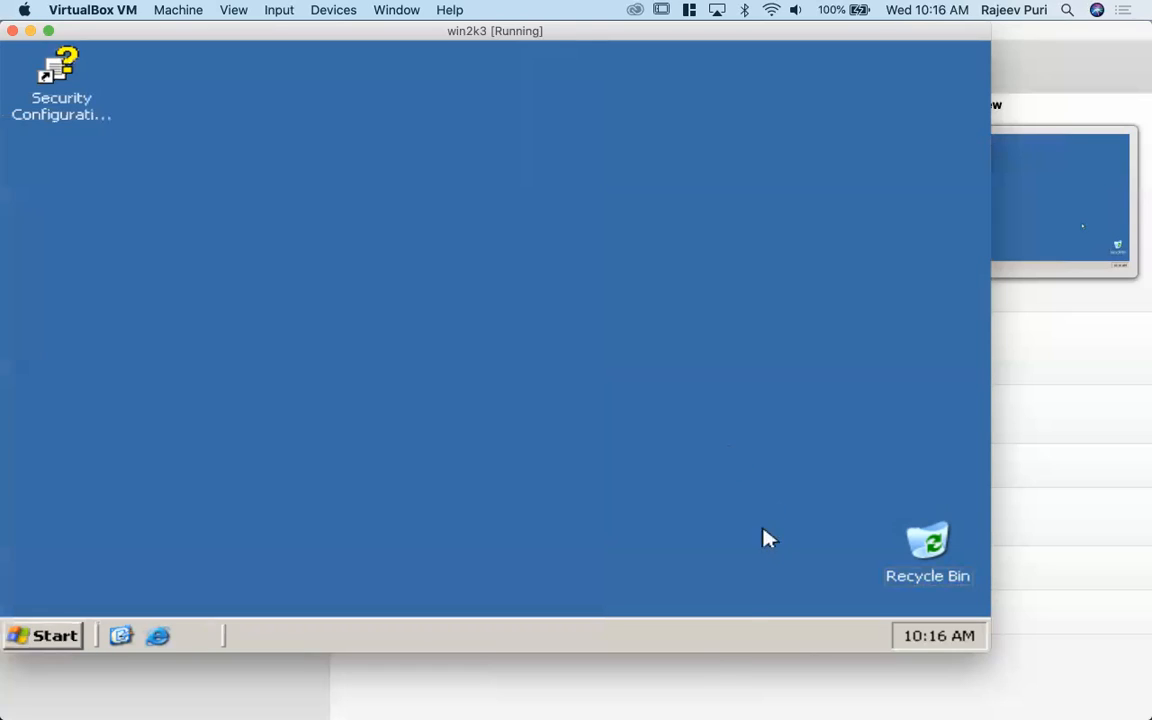